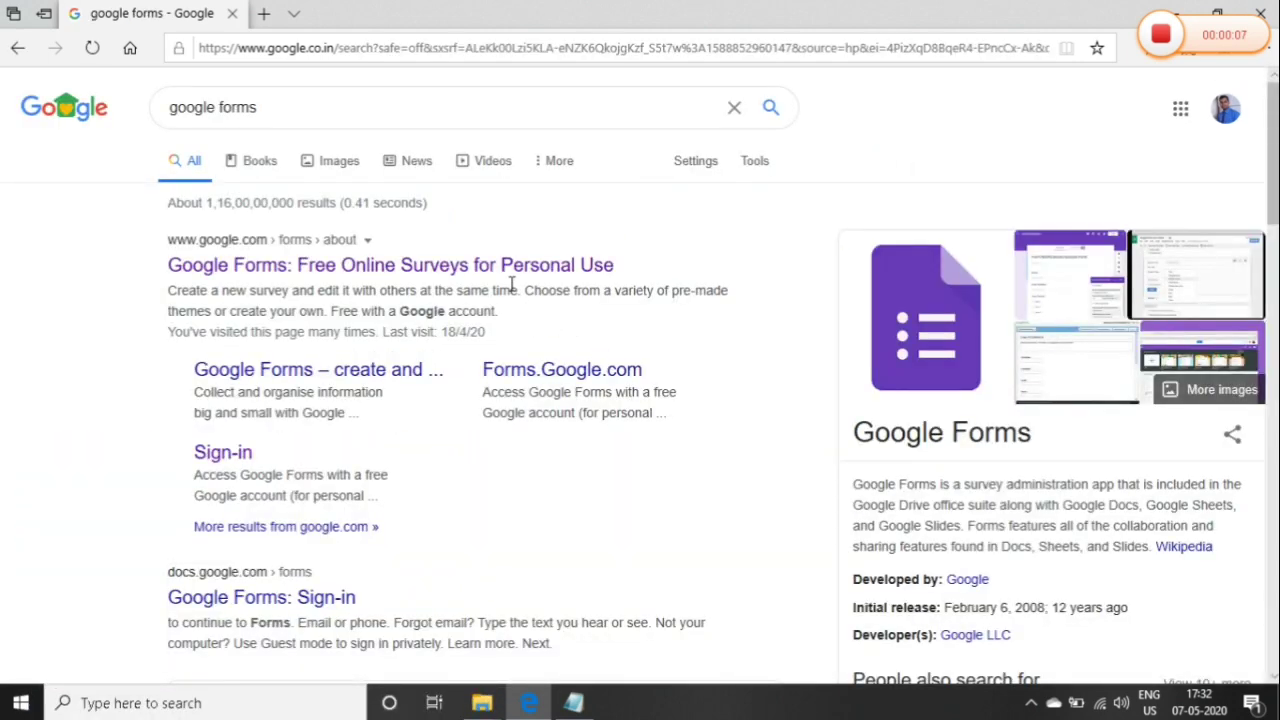
From the 'google forms' search results, reach the Google Forms home page
{"action": "left_click", "coordinate": [508, 277]}
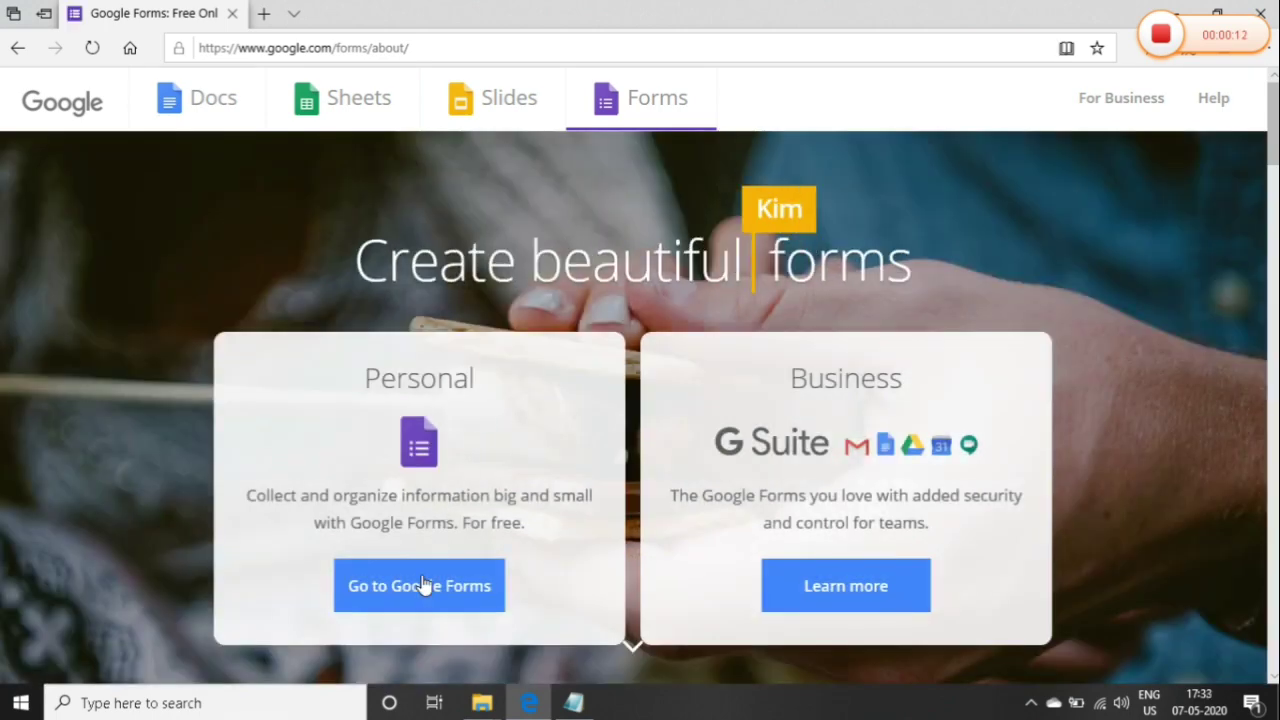
{"action": "left_click", "coordinate": [401, 606]}
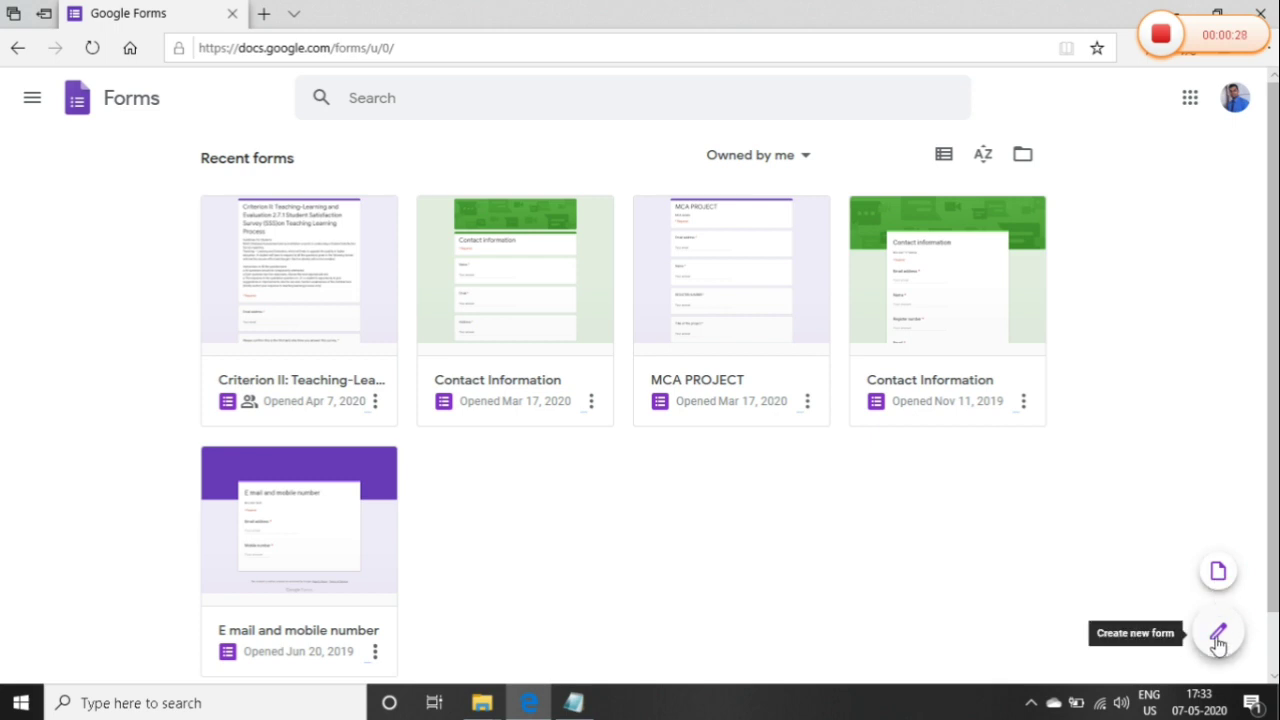
Create a new blank form with the 'Create new form' button on the Forms home page
{"action": "left_click", "coordinate": [1217, 633]}
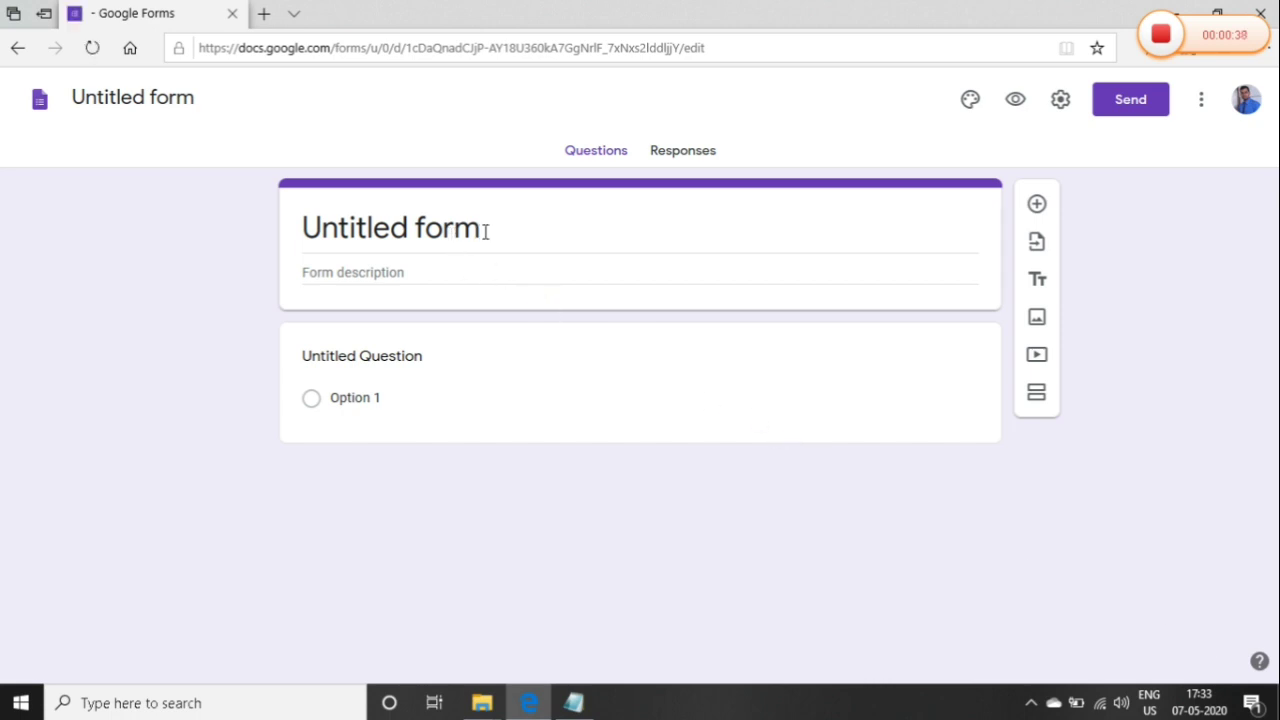
Title the form 'Test Certificate - BCA' and begin the description 'For BCA people JJCA'
{"action": "left_click", "coordinate": [485, 229]}
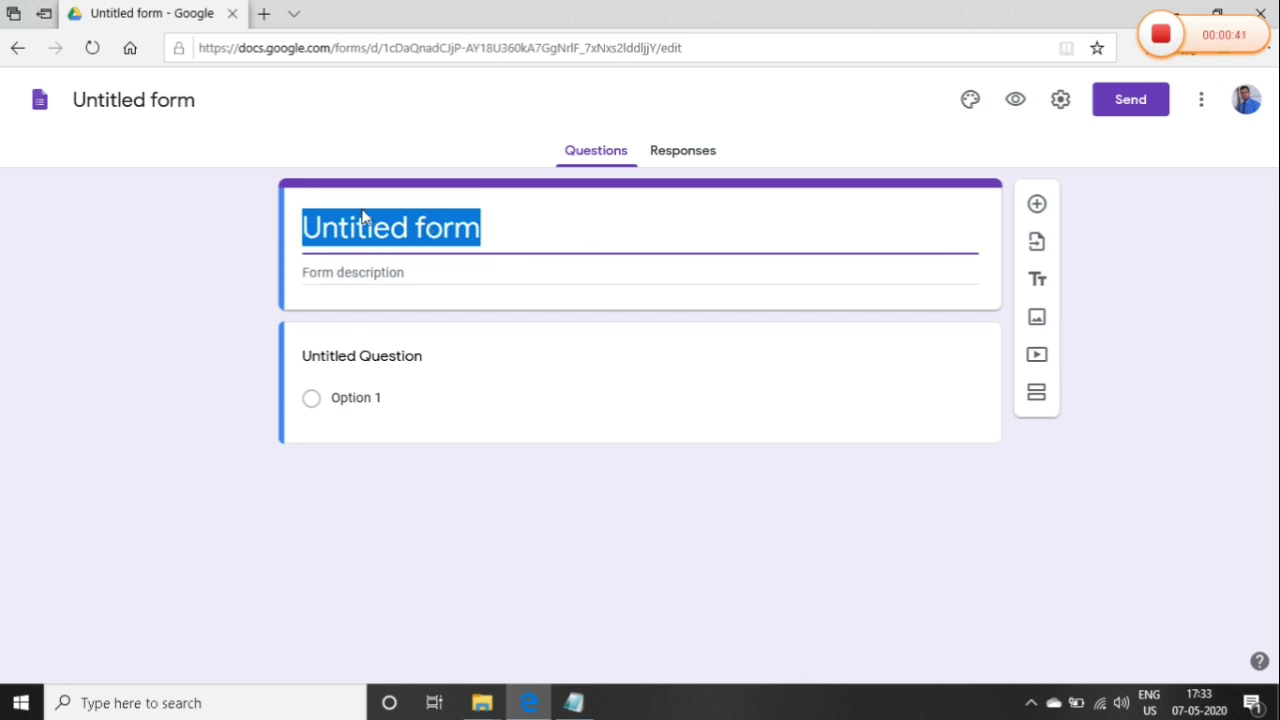
{"action": "type", "text": "Test Cert"}
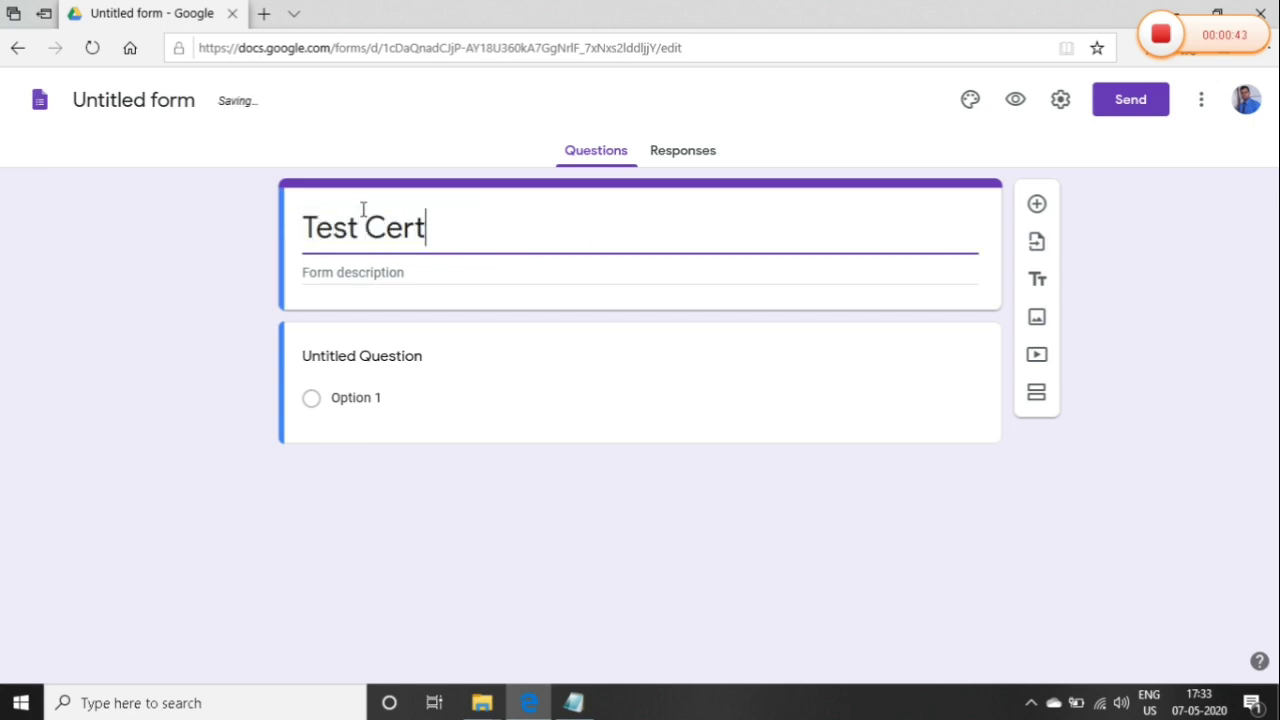
{"action": "type", "text": "ificate - "}
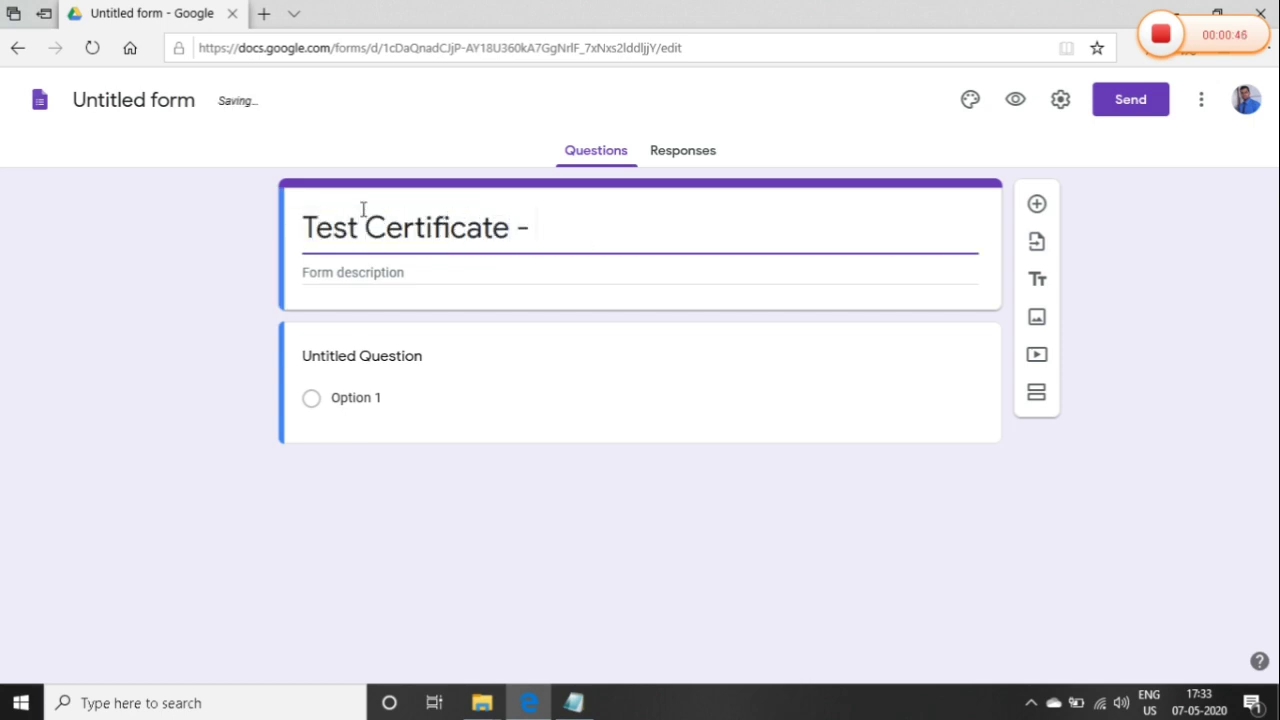
{"action": "type", "text": "BCA"}
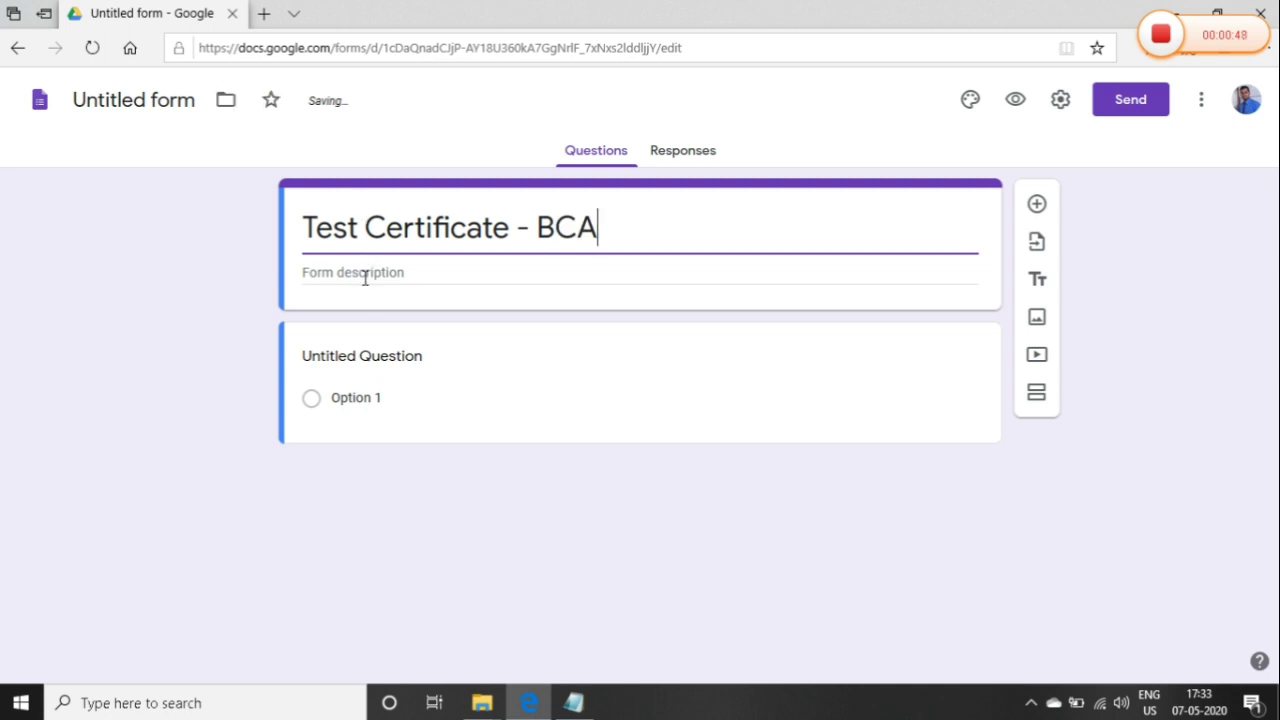
{"action": "left_click", "coordinate": [366, 274]}
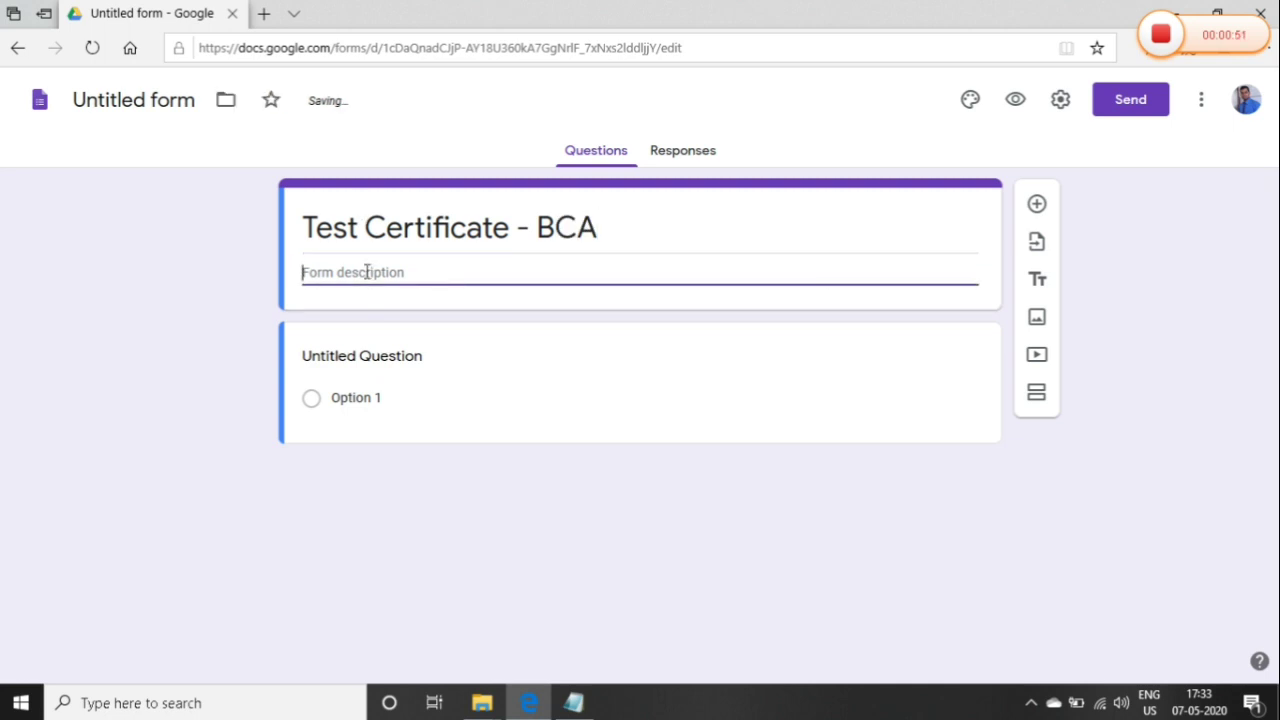
{"action": "type", "text": "For BCA people JJCA"}
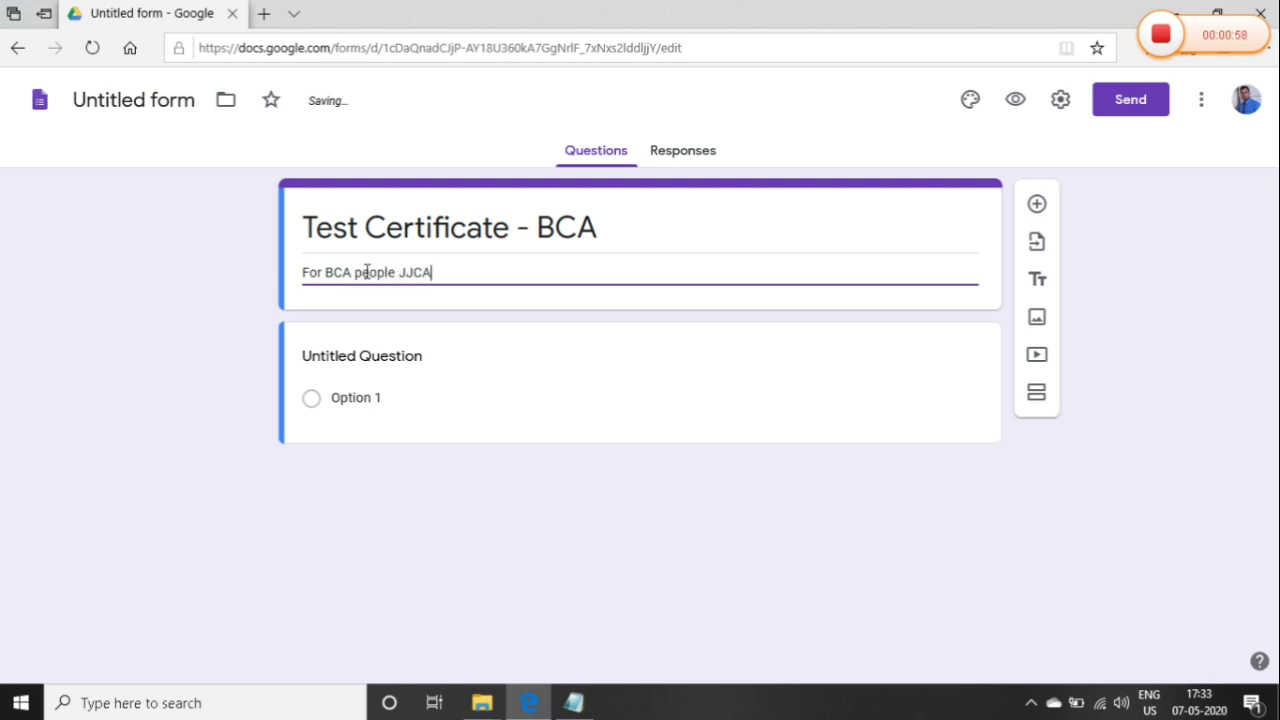
Make question 1 a required 'Expansion of ASP' with options Active Server Page and Added Server Page
{"action": "left_click", "coordinate": [372, 366]}
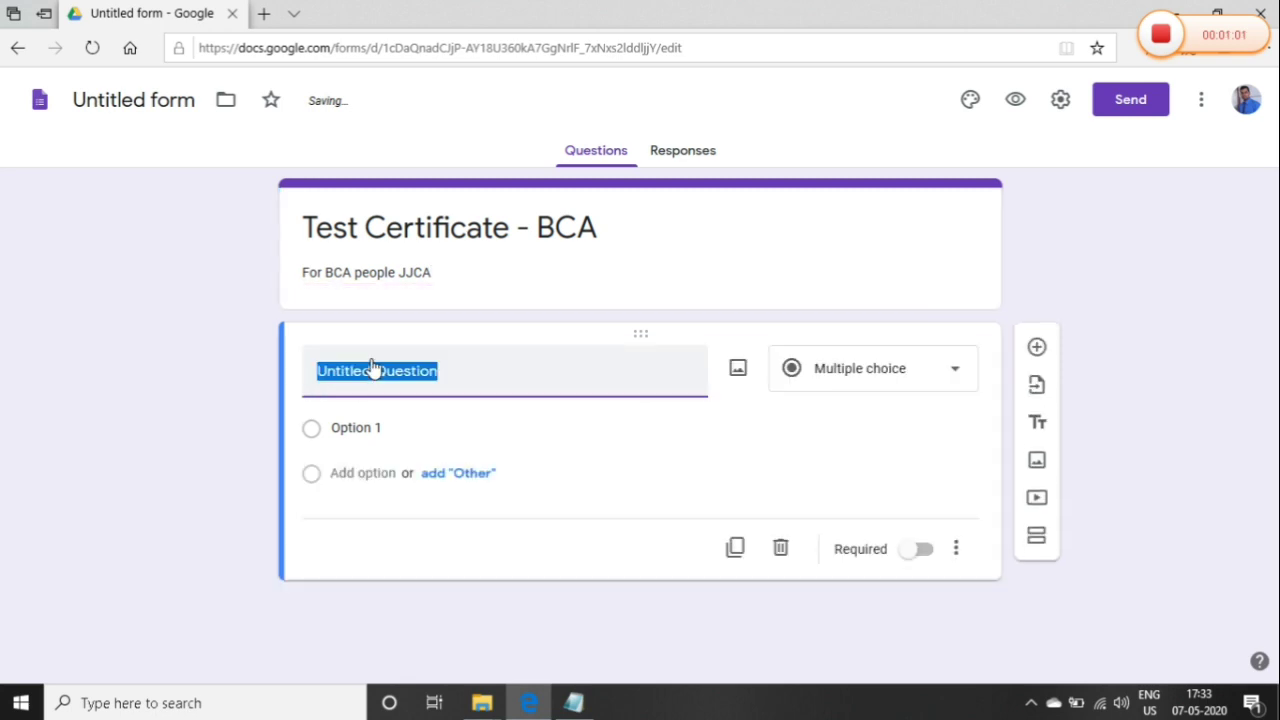
{"action": "type", "text": "Expansion of ASP"}
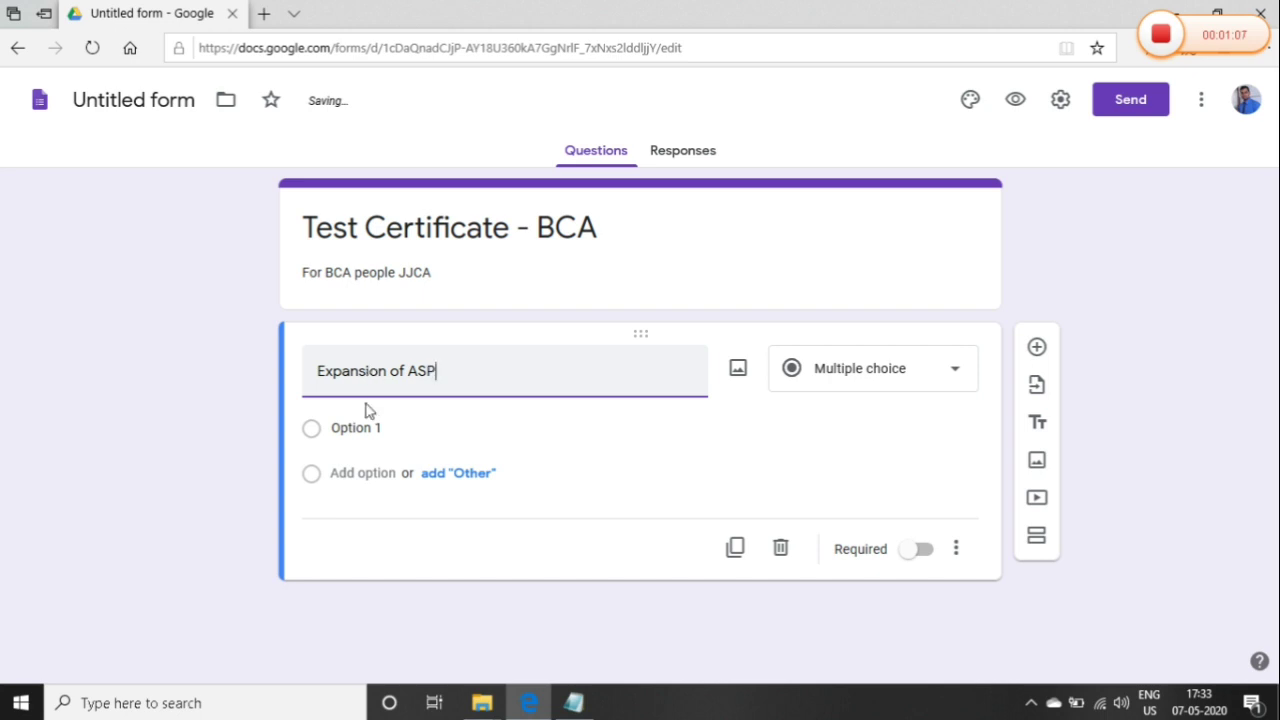
{"action": "left_click", "coordinate": [355, 428]}
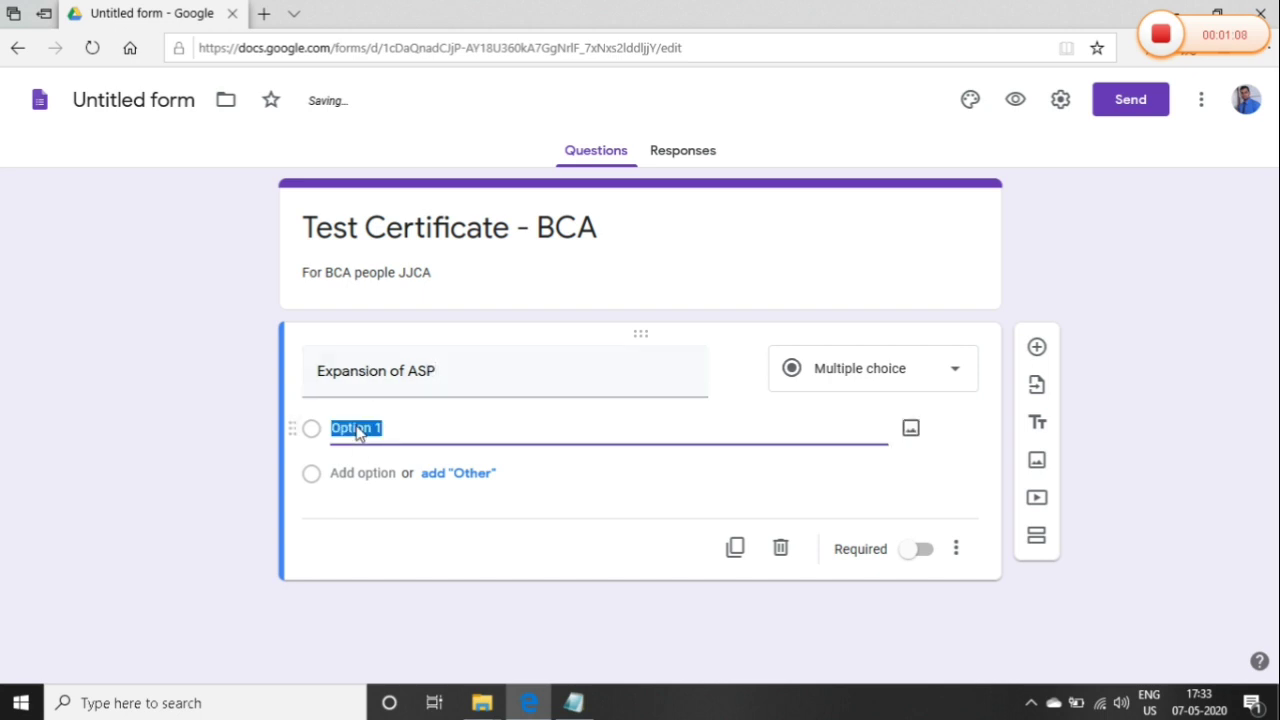
{"action": "type", "text": "Active Ser"}
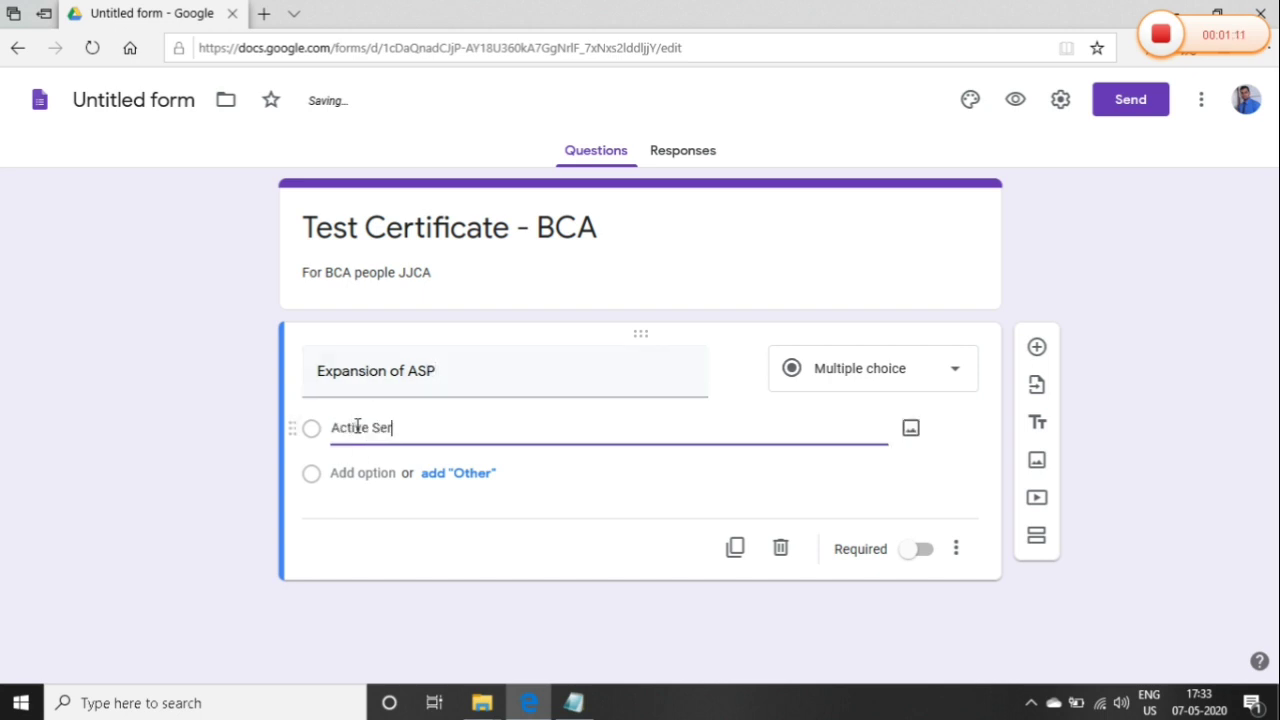
{"action": "type", "text": "ver Page"}
{"action": "left_click", "coordinate": [361, 475]}
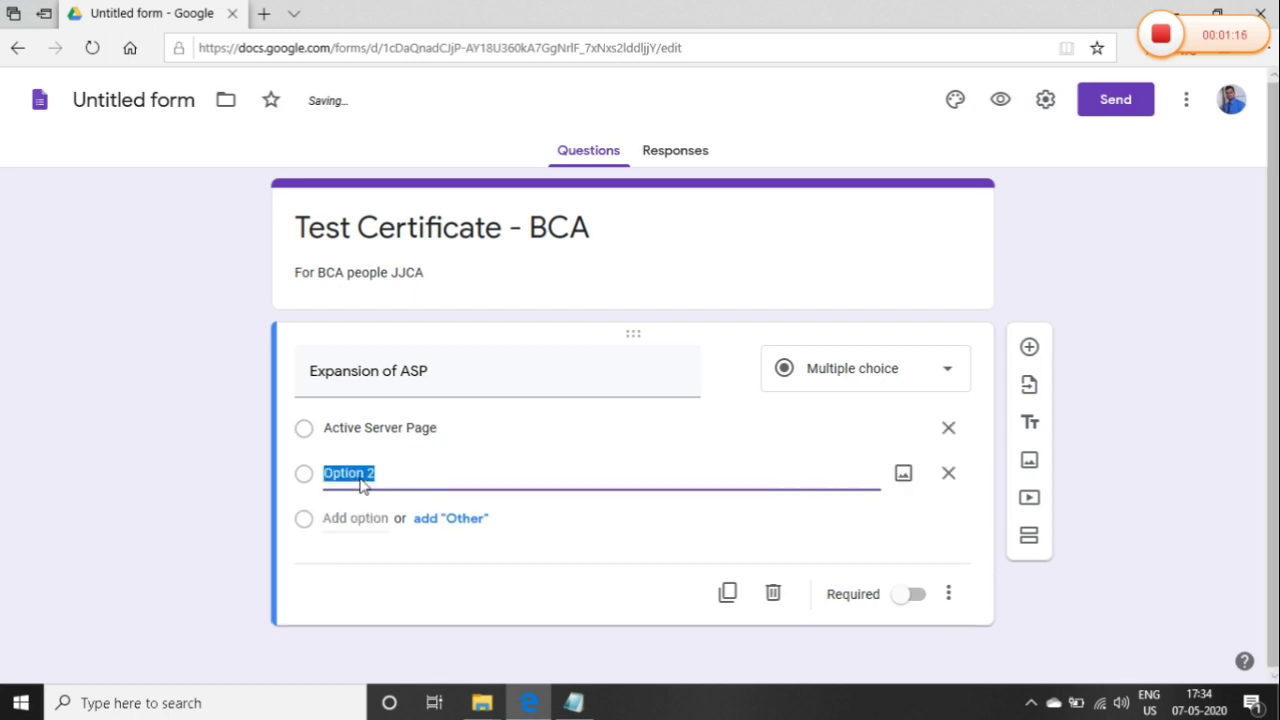
{"action": "type", "text": "Added Serv"}
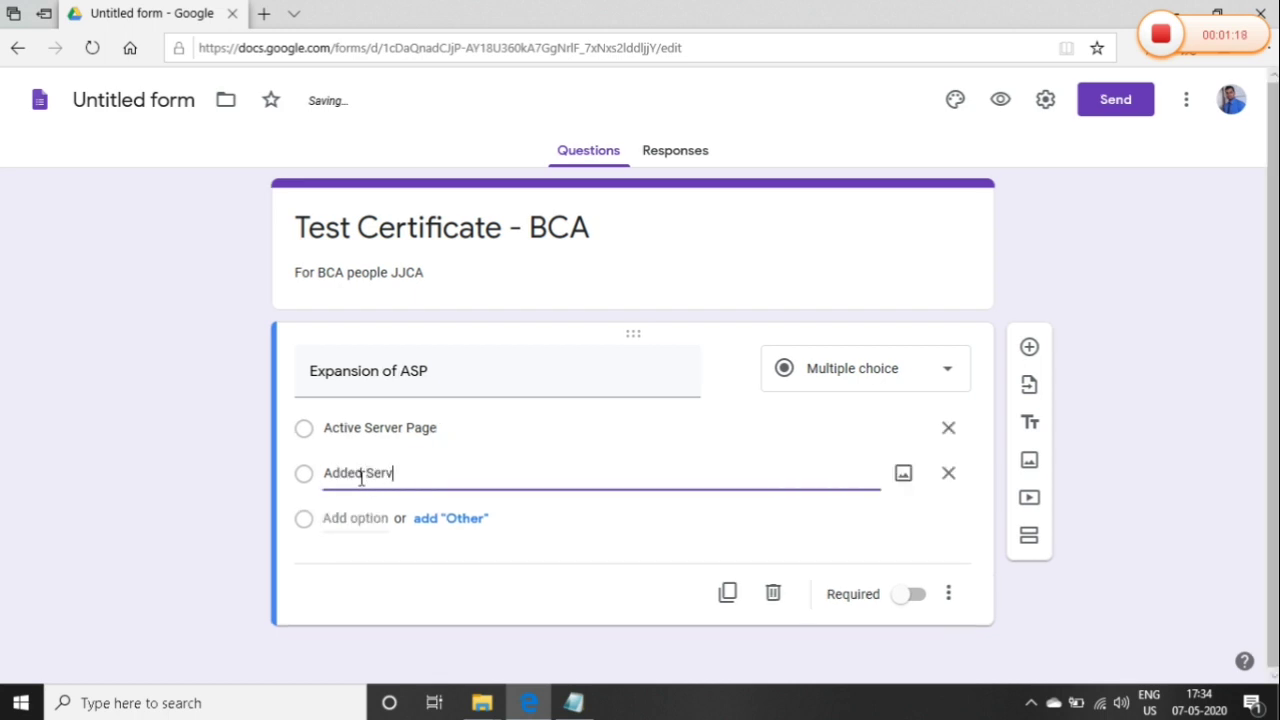
{"action": "type", "text": "er Page"}
{"action": "left_click", "coordinate": [912, 595]}
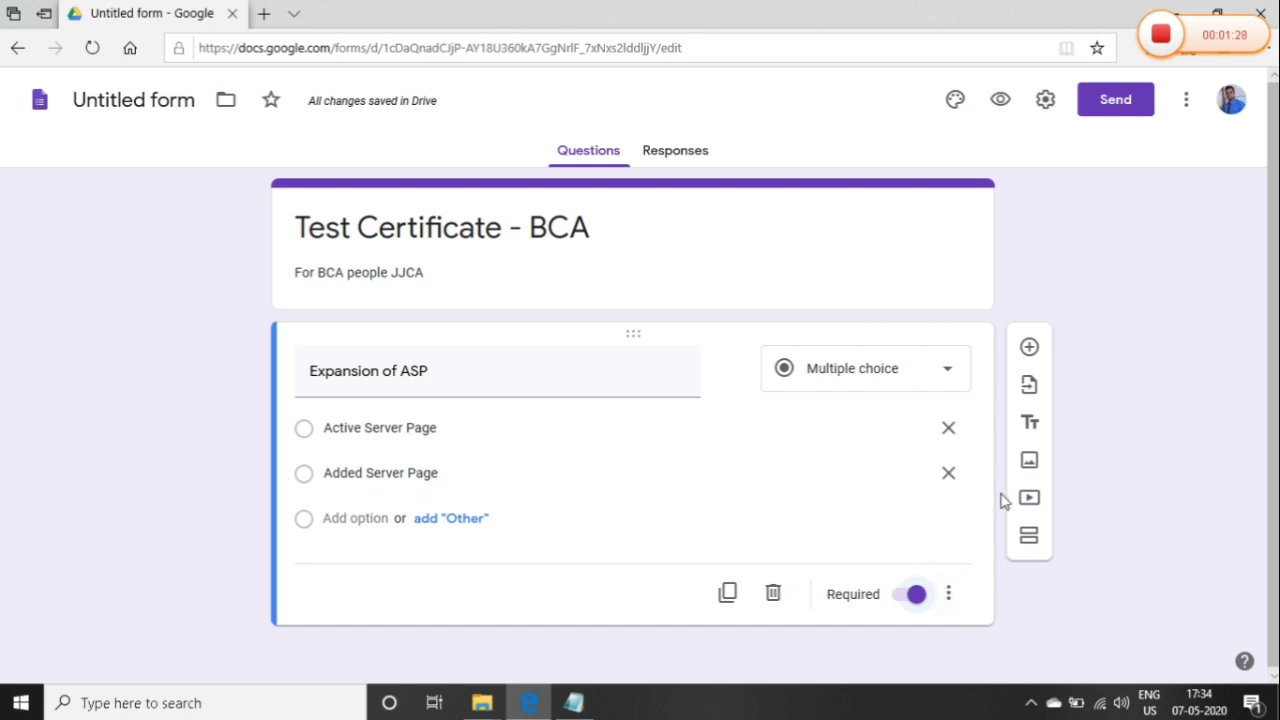
Add a multiple-choice question 'What is your Tutor name?' below the first
{"action": "left_click", "coordinate": [1030, 350]}
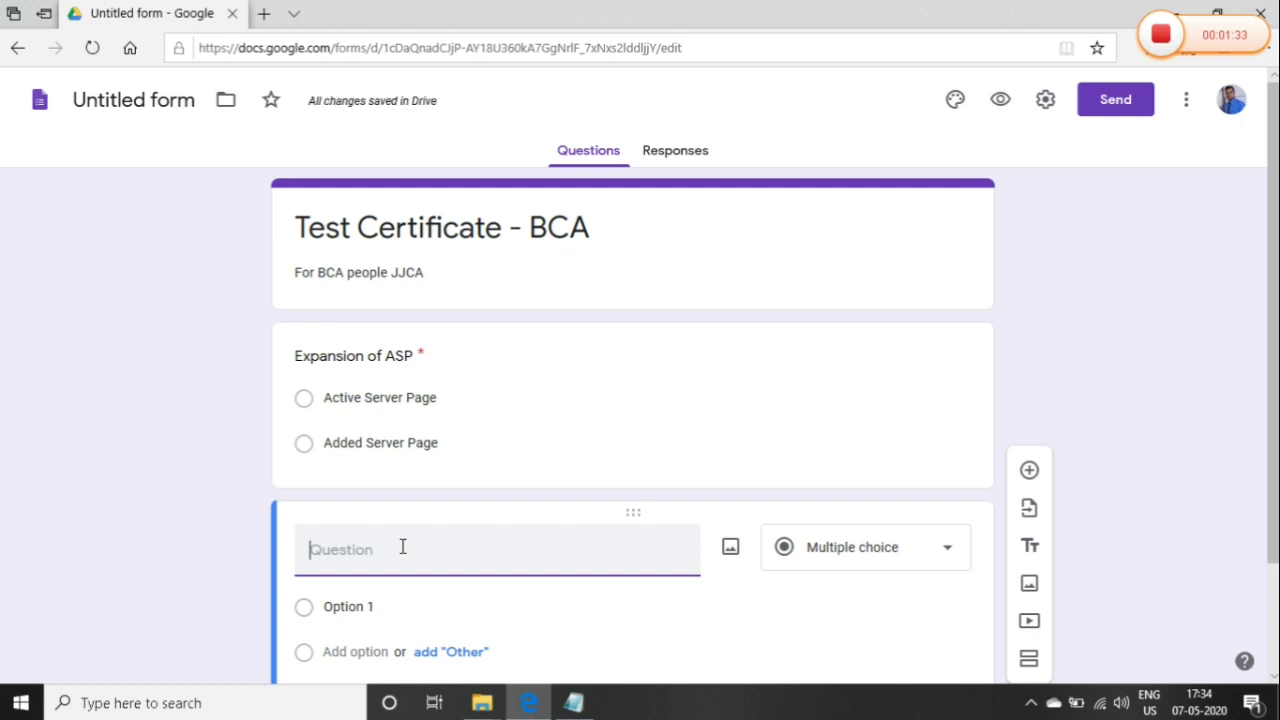
{"action": "type", "text": "What "}
{"action": "type", "text": "is your outp"}
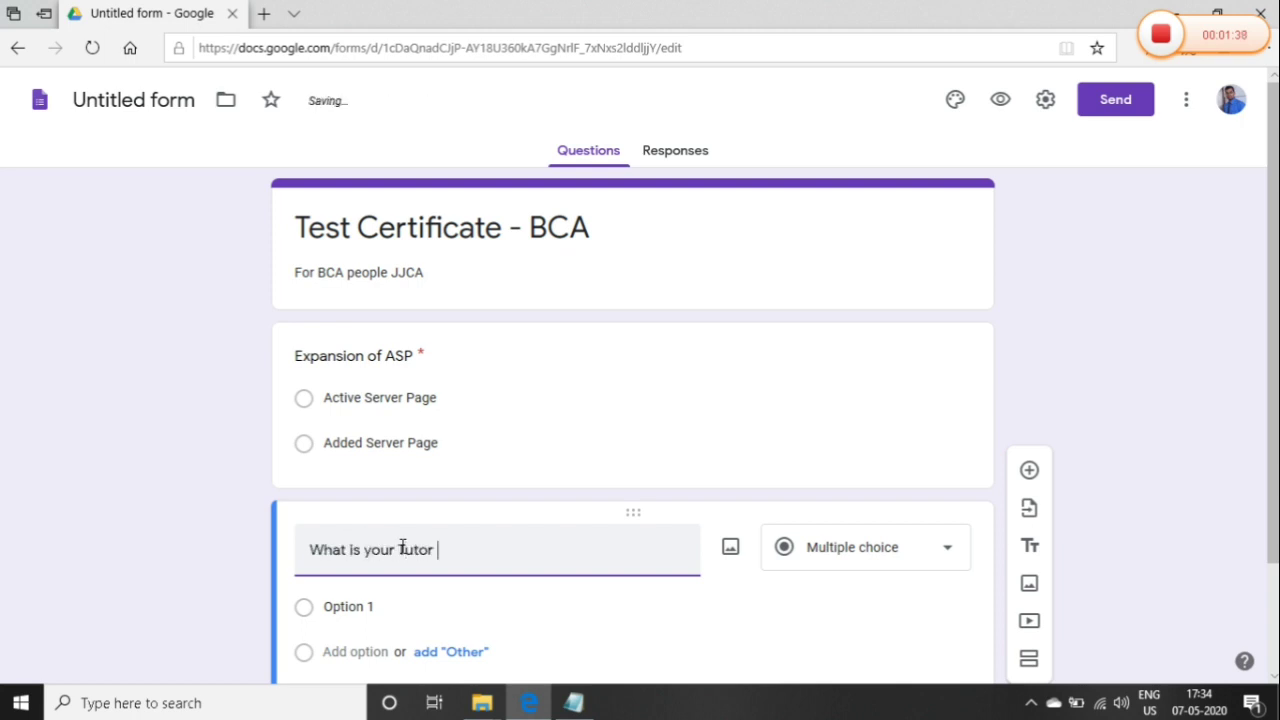
{"action": "type", "text": "r name?"}
{"action": "left_click", "coordinate": [402, 549]}
{"action": "key", "text": "BackSpace"}
{"action": "type", "text": "T"}
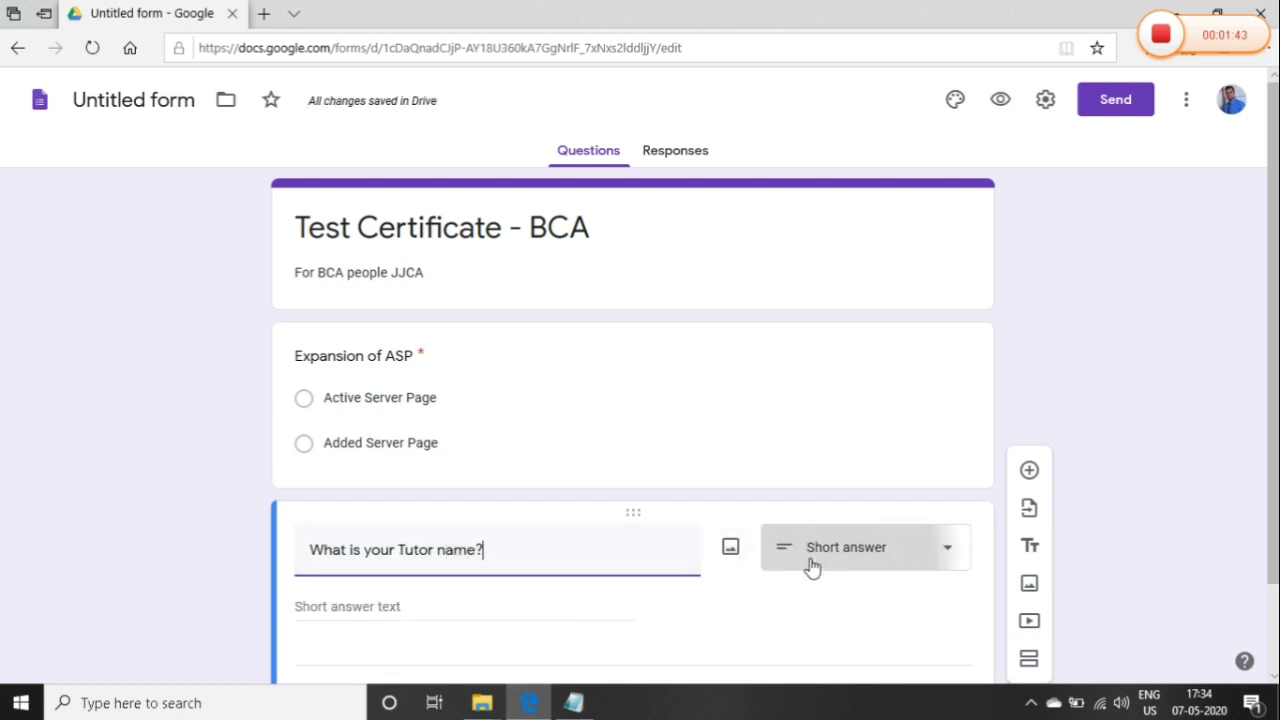
{"action": "left_click", "coordinate": [810, 566]}
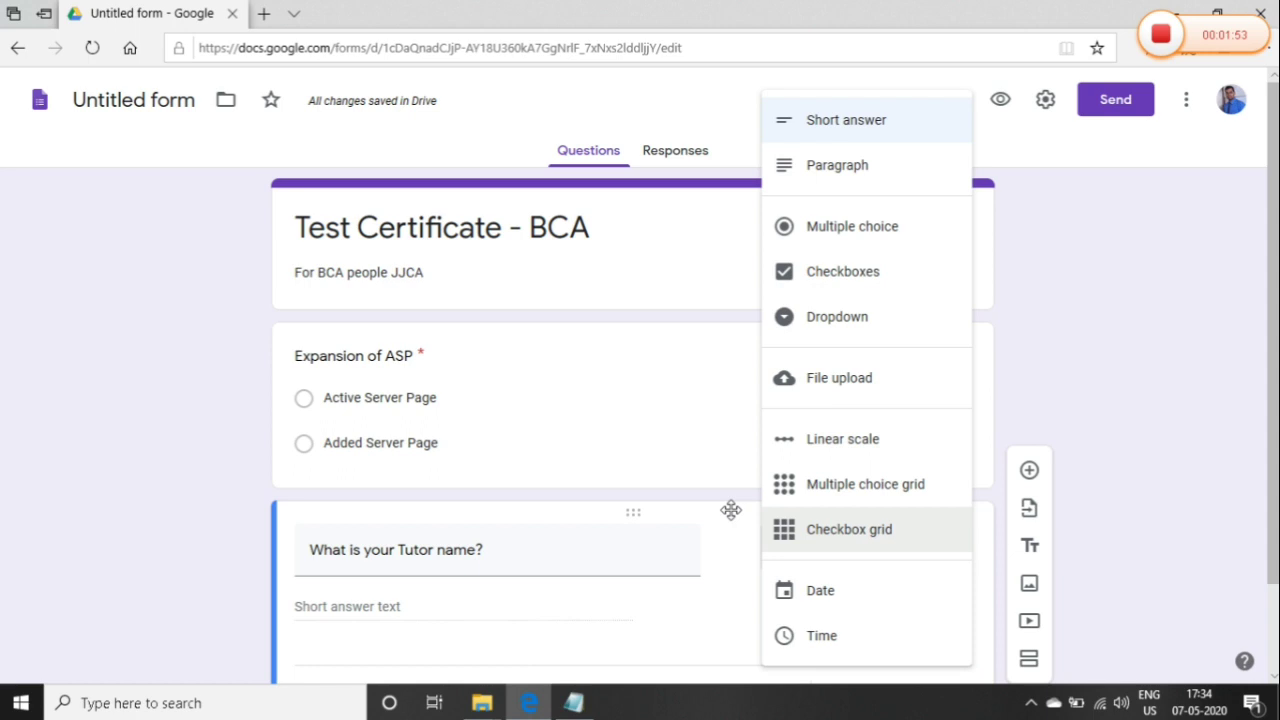
{"action": "left_click", "coordinate": [894, 226]}
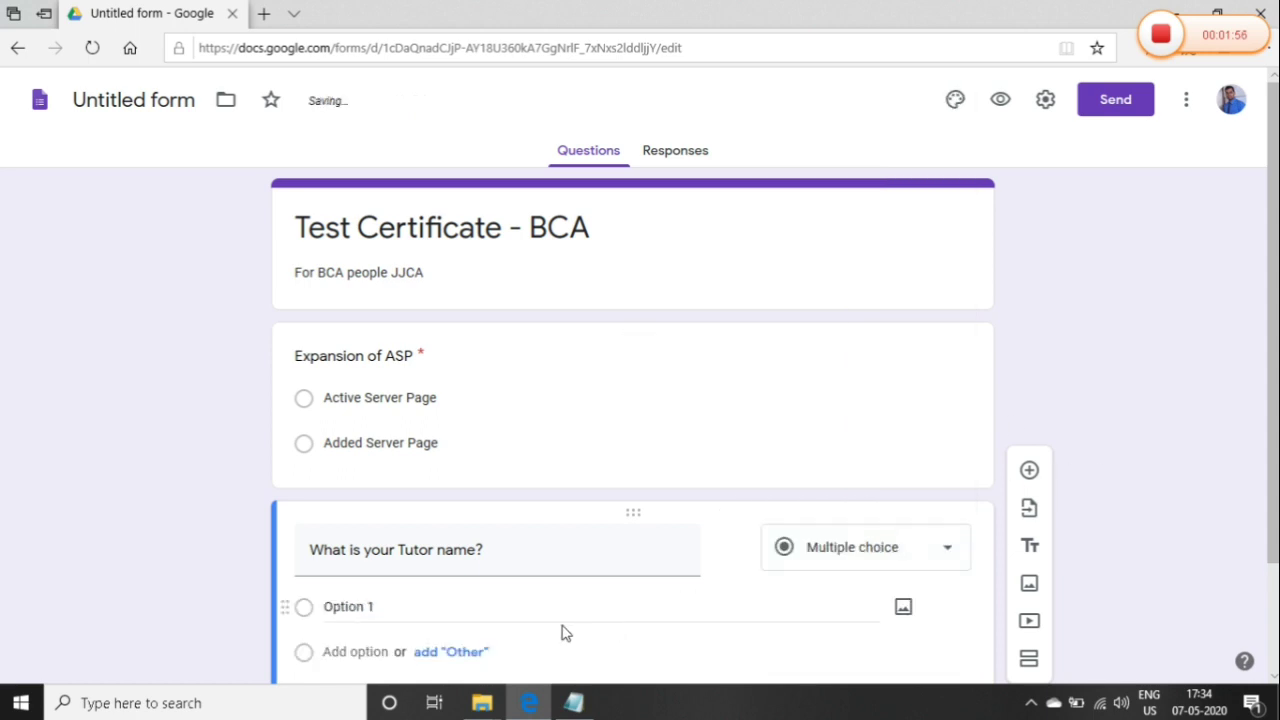
Enter two tutor names as its answer options and make the question required
{"action": "left_click", "coordinate": [496, 606]}
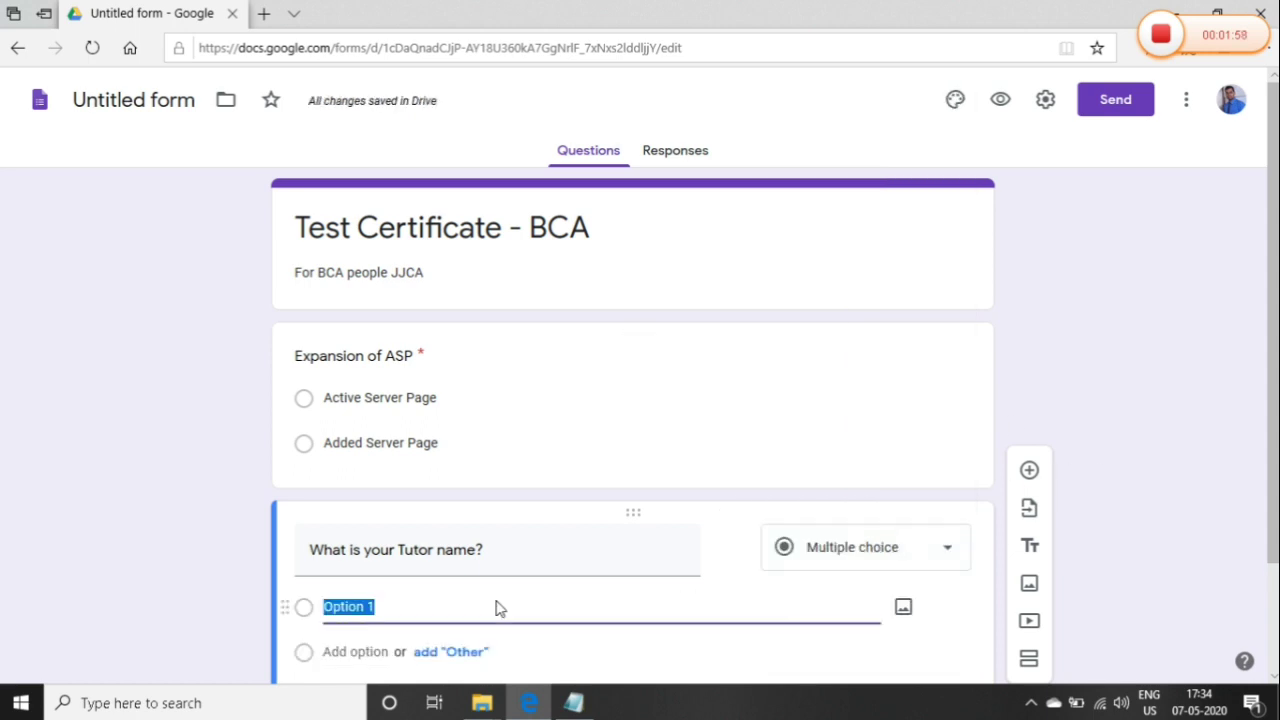
{"action": "type", "text": "Dr."}
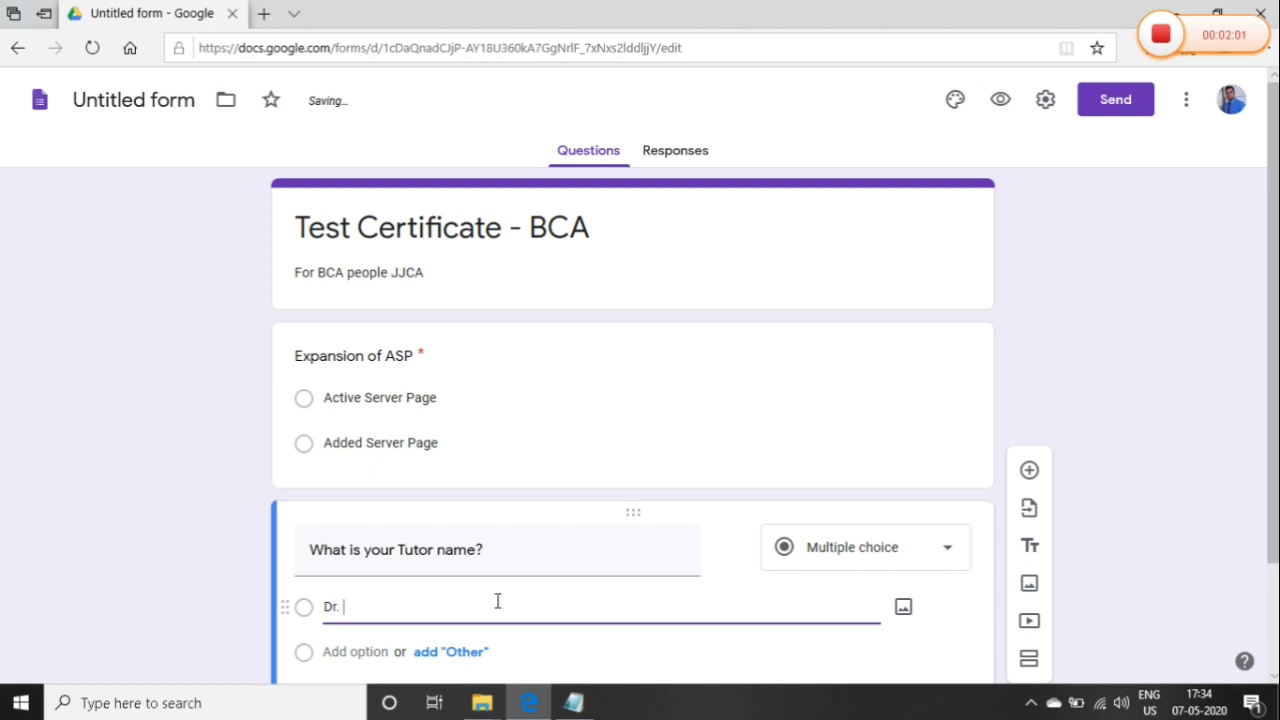
{"action": "type", "text": " PowerStar"}
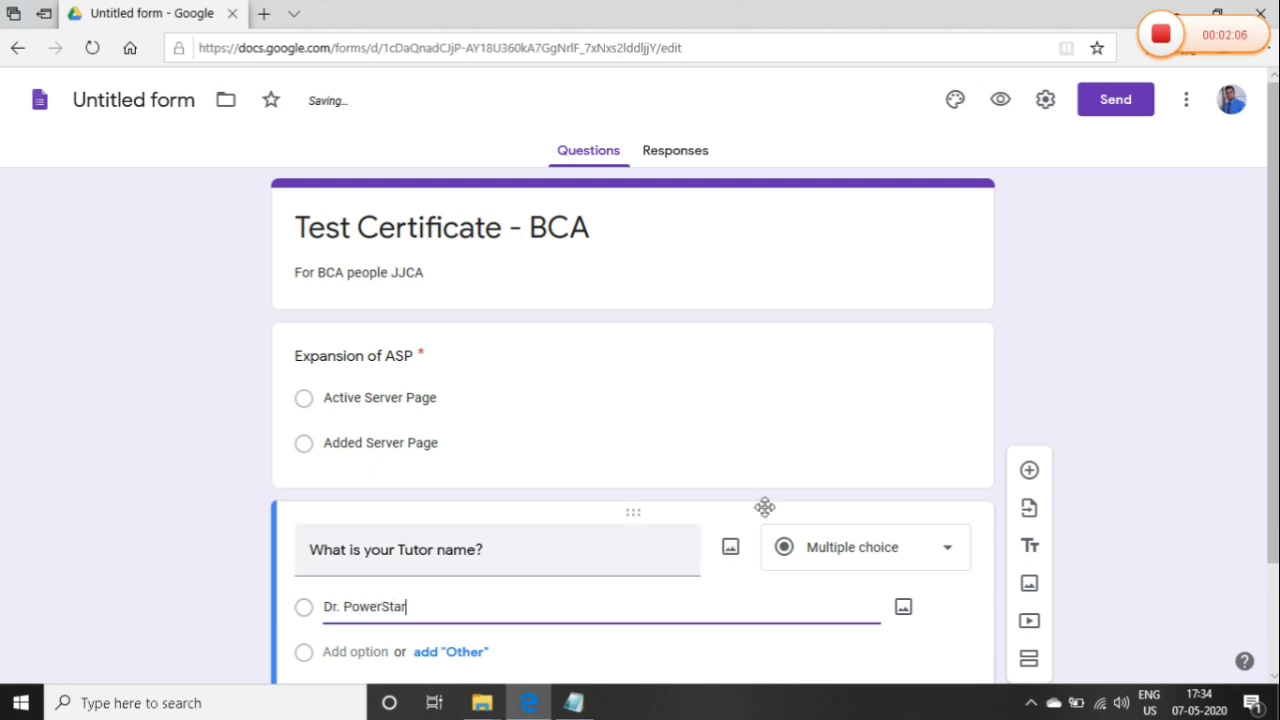
{"action": "scroll", "coordinate": [1190, 400], "scroll_direction": "down", "scroll_amount": 1}
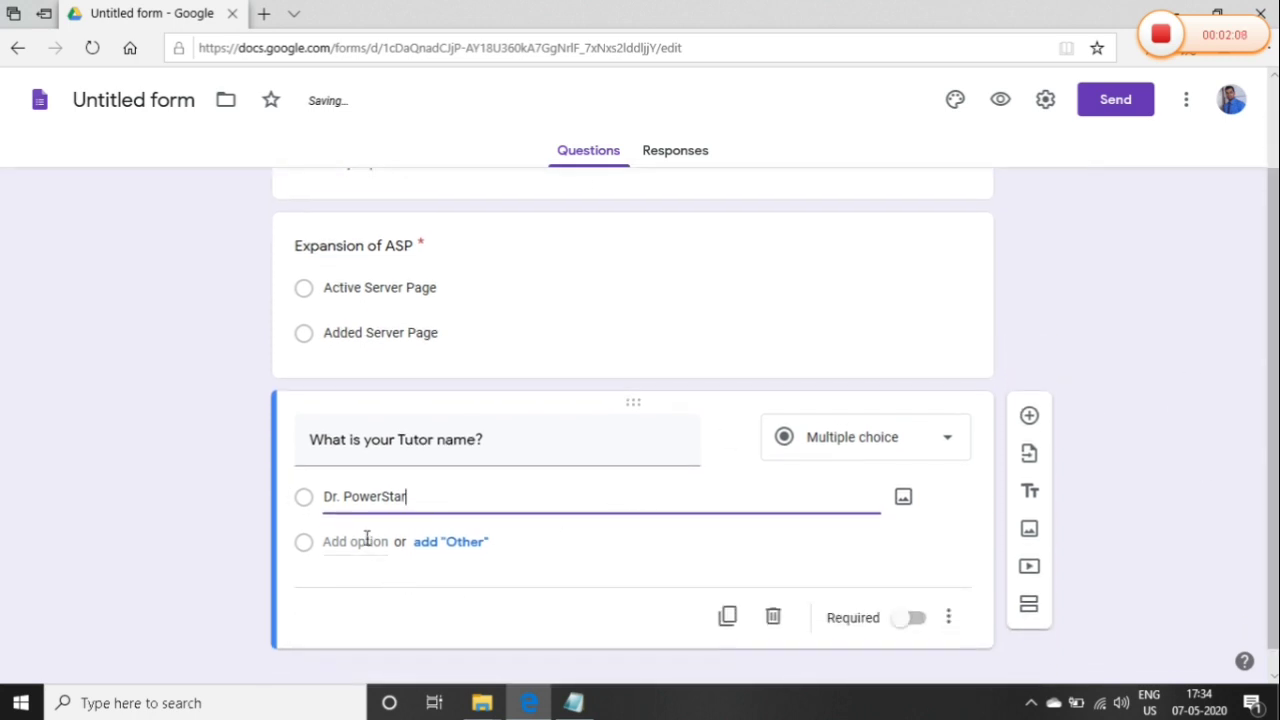
{"action": "left_click", "coordinate": [362, 541]}
{"action": "type", "text": "Dr. N. Kanagaraj"}
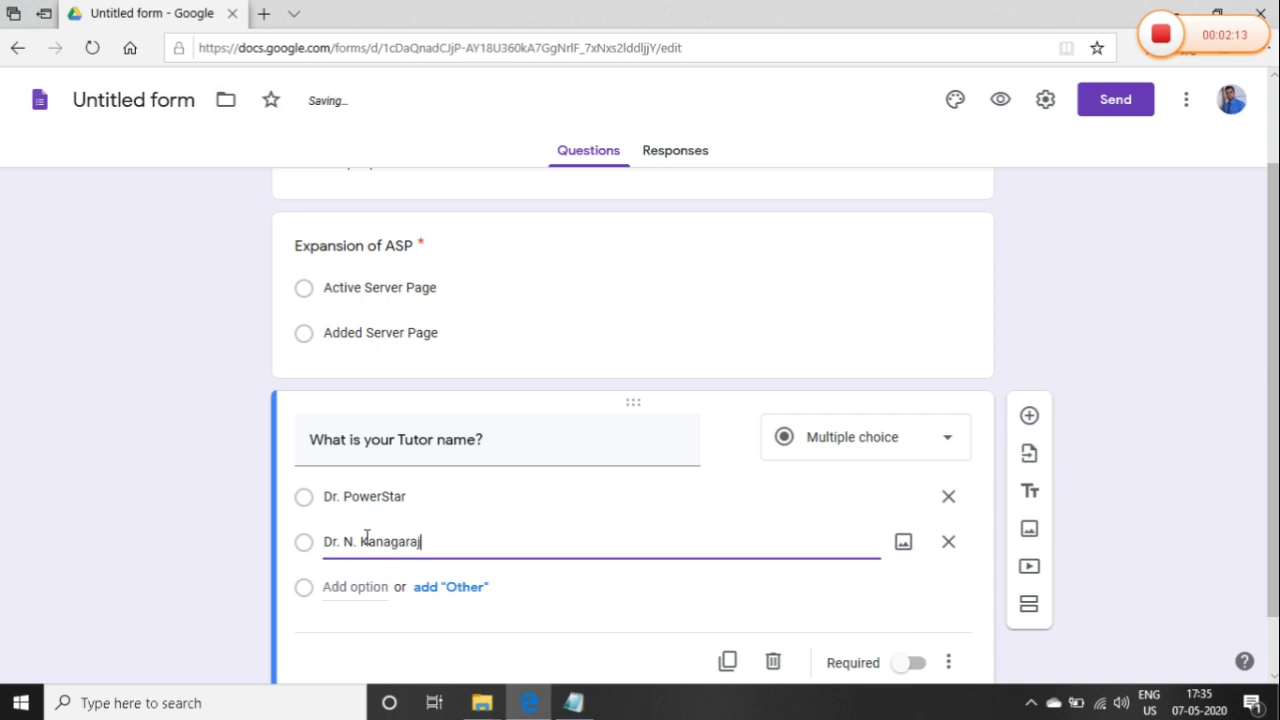
{"action": "left_click", "coordinate": [908, 662]}
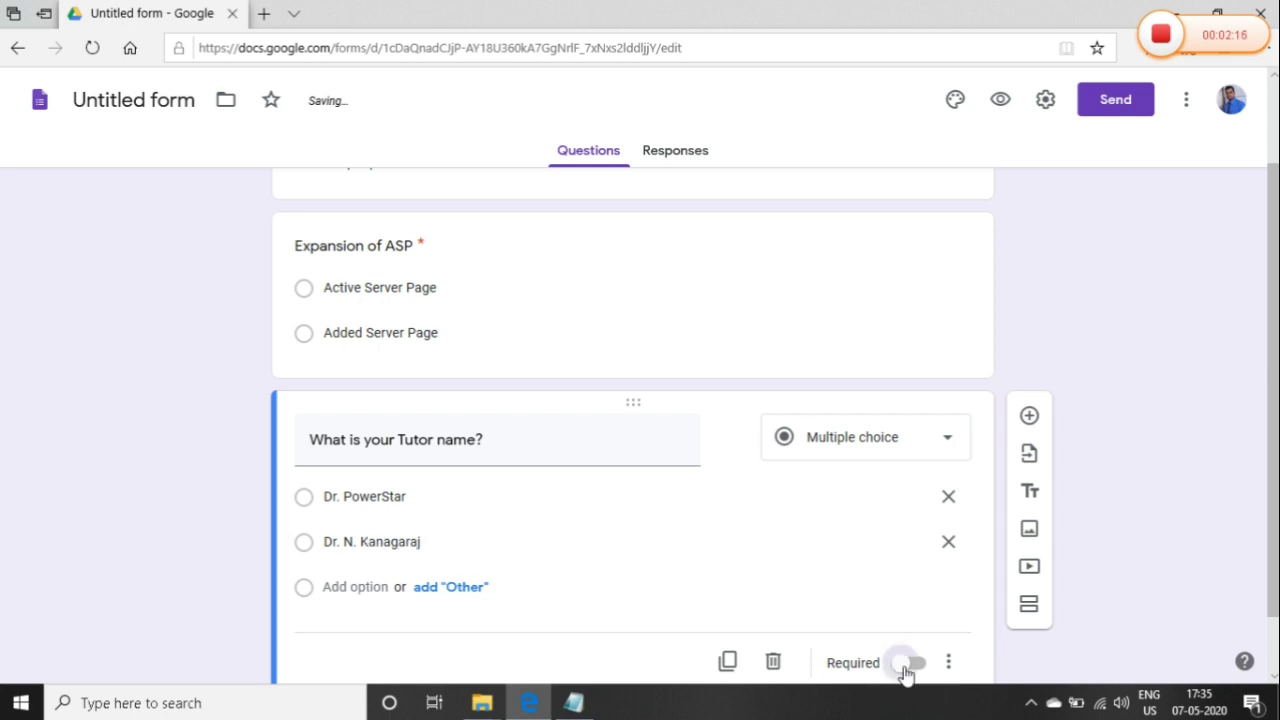
In form settings, turn on Collect email addresses and Limit to 1 response
{"action": "left_click", "coordinate": [1041, 104]}
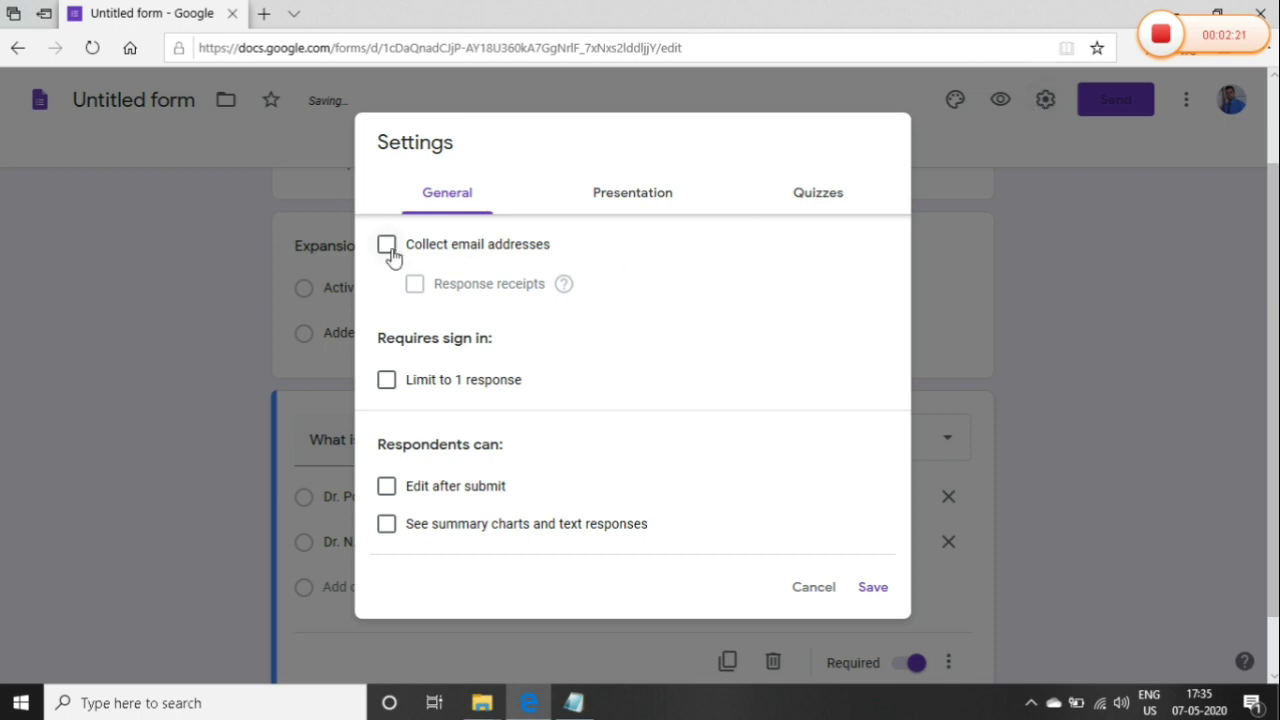
{"action": "left_click", "coordinate": [387, 250]}
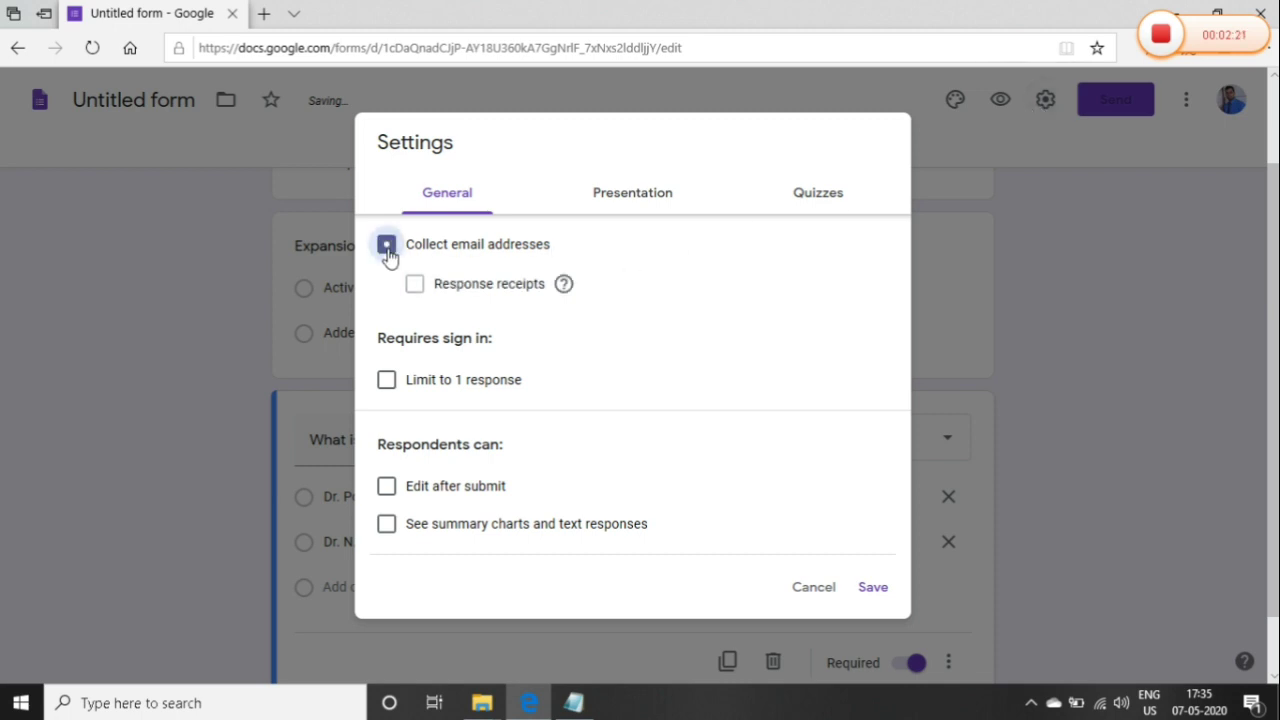
{"action": "left_click", "coordinate": [388, 385]}
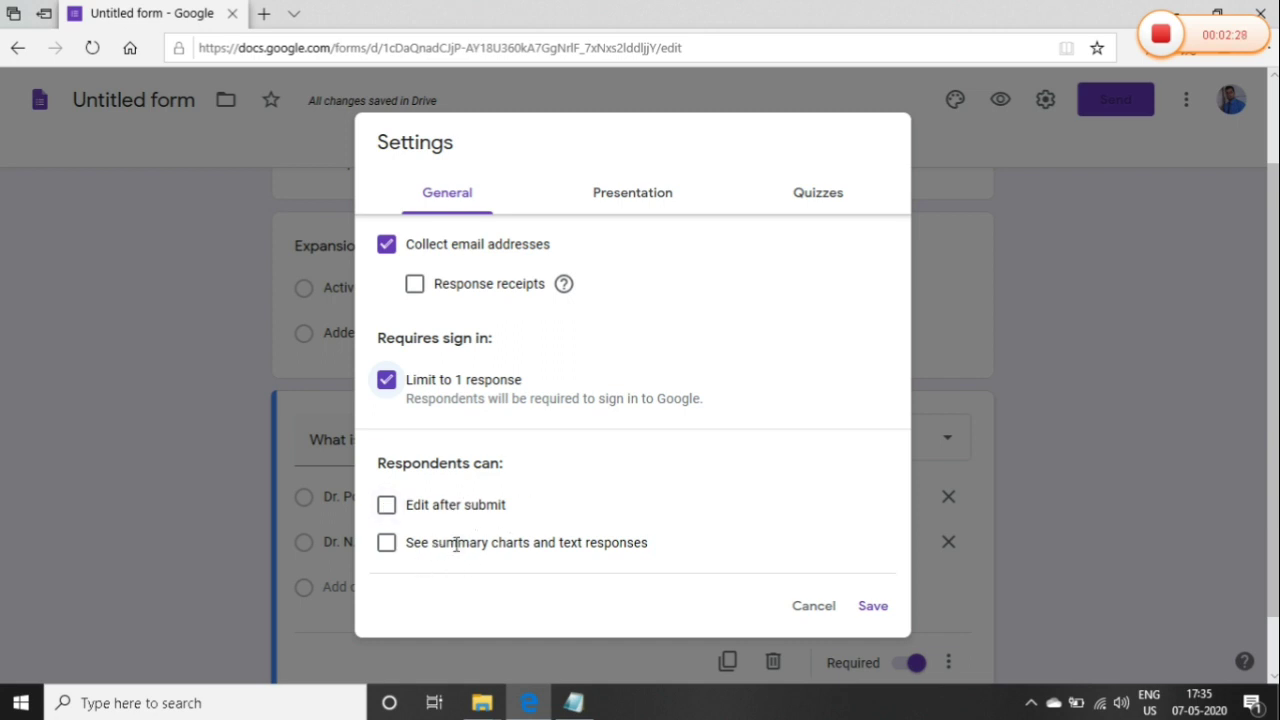
Shuffle question order and set the confirmation message 'Thanks for your Submission. You will receive your certificate soon.'
{"action": "left_click", "coordinate": [625, 197]}
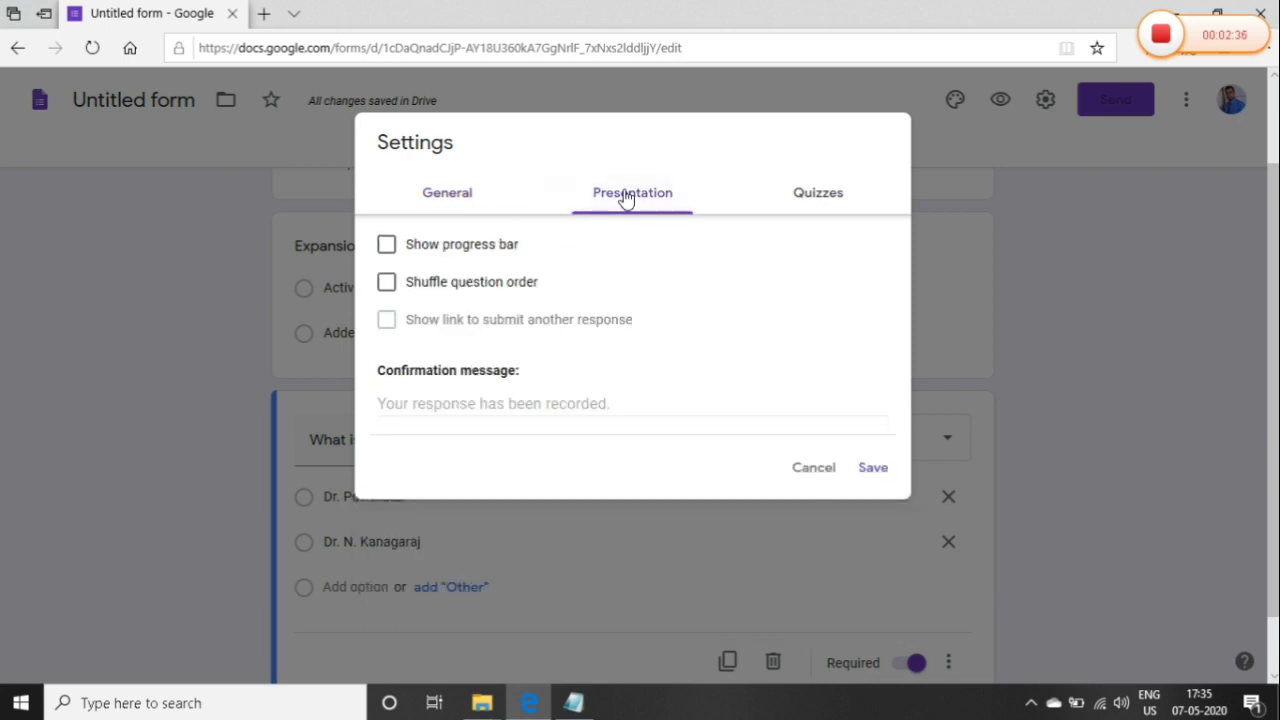
{"action": "left_click", "coordinate": [387, 282]}
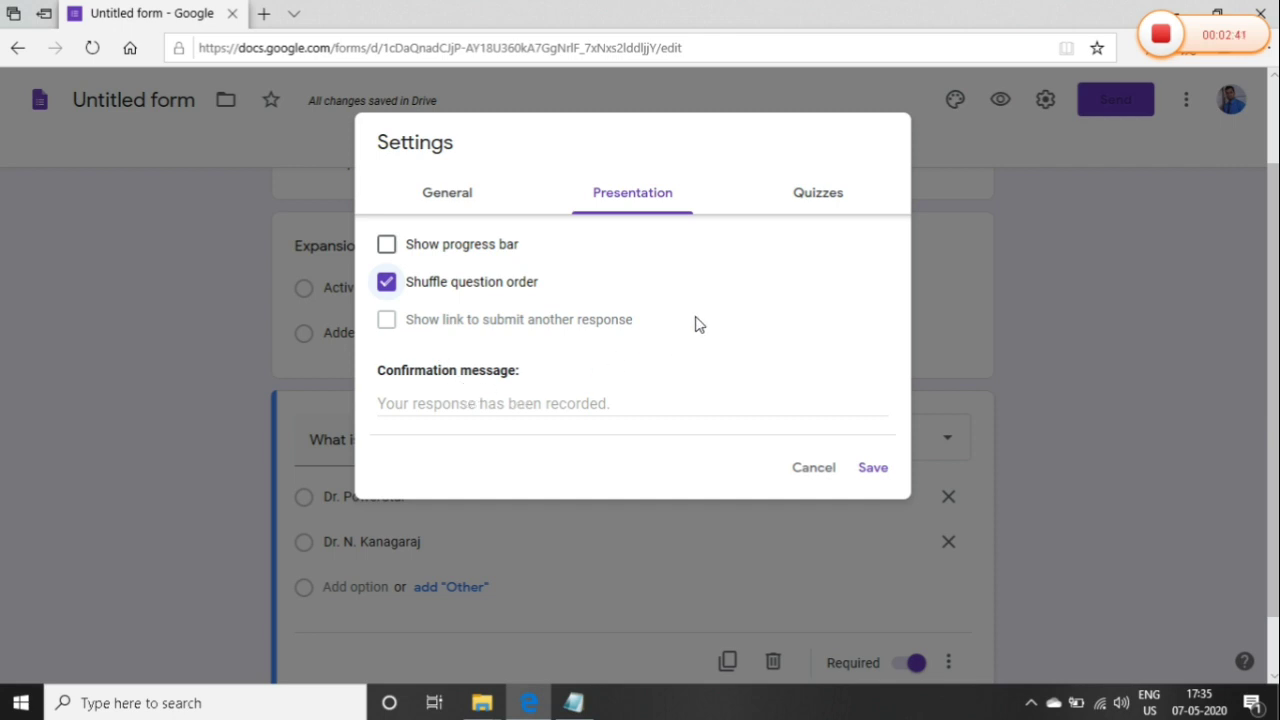
{"action": "left_click", "coordinate": [611, 412]}
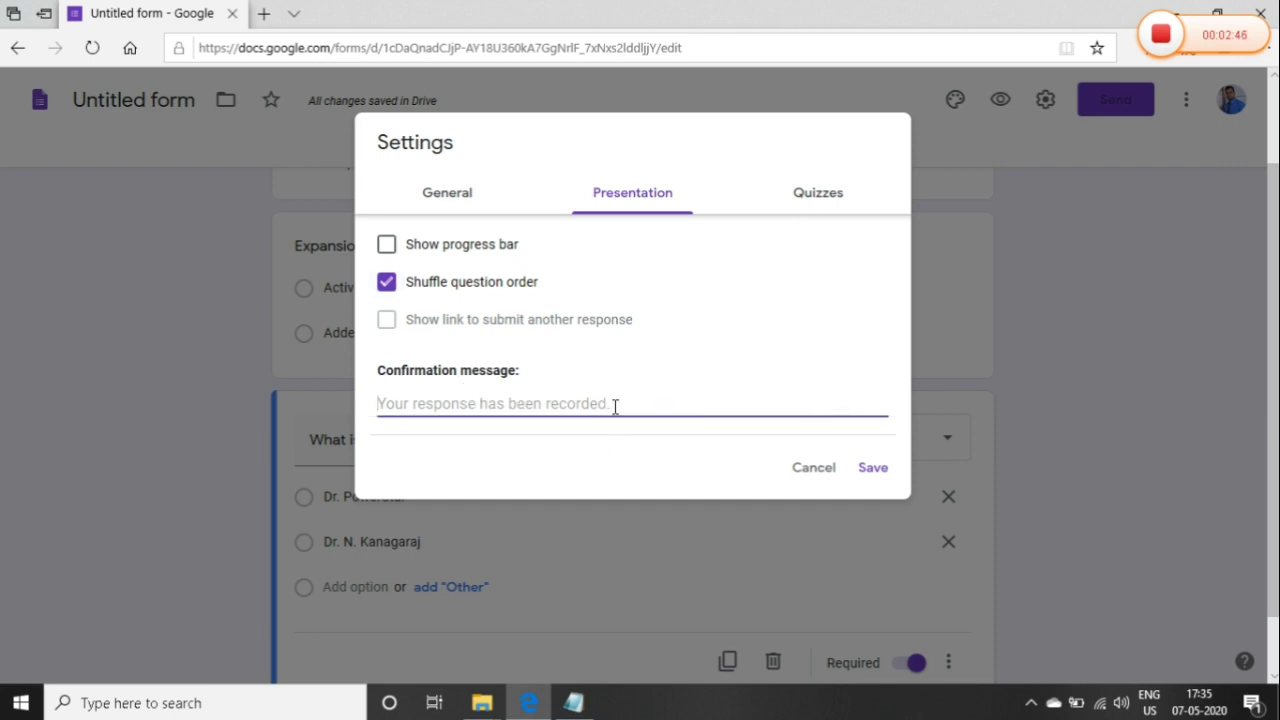
{"action": "type", "text": "Thanks for yo"}
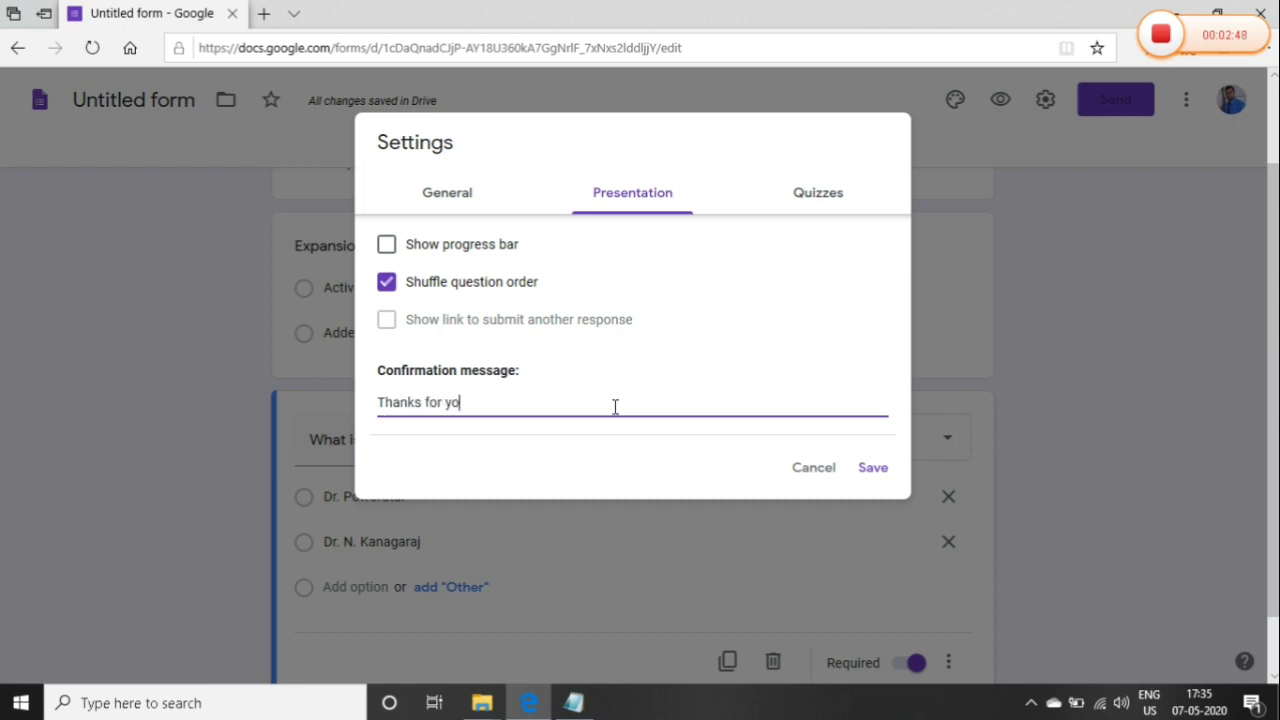
{"action": "type", "text": "yur"}
{"action": "key", "text": "BackSpace"}
{"action": "type", "text": "ur Submission. You will receive your"}
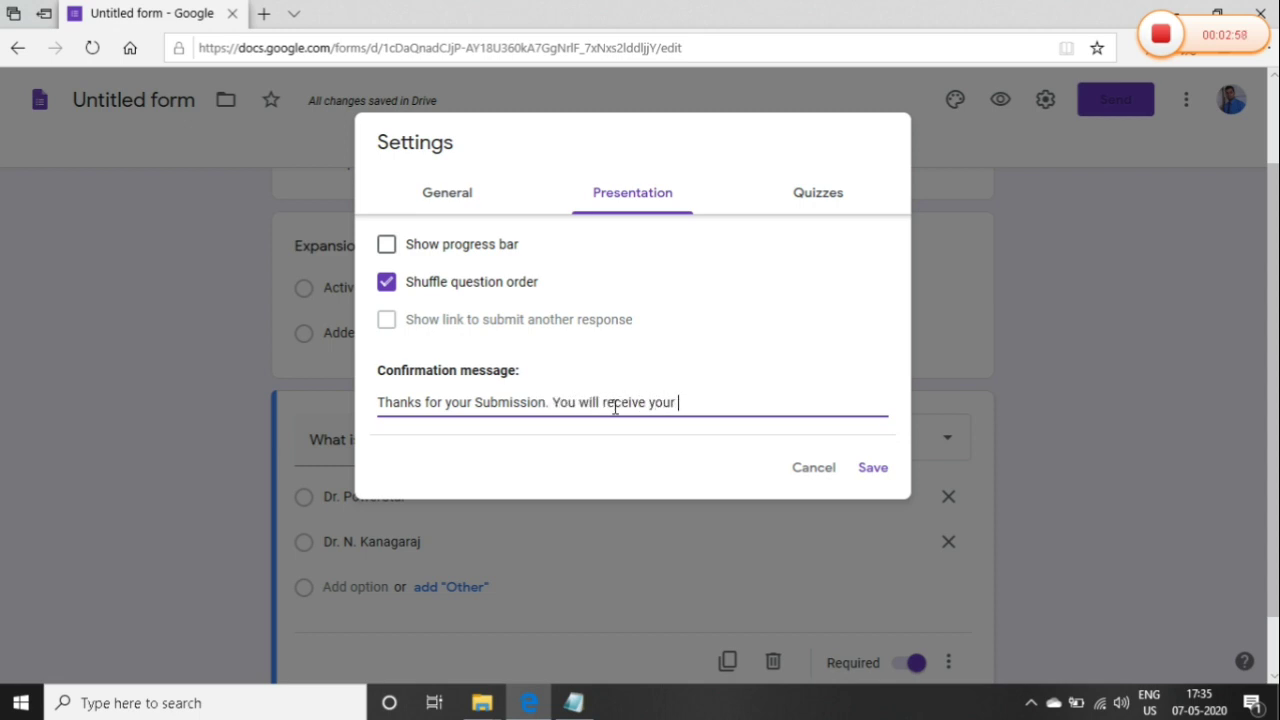
{"action": "type", "text": "so"}
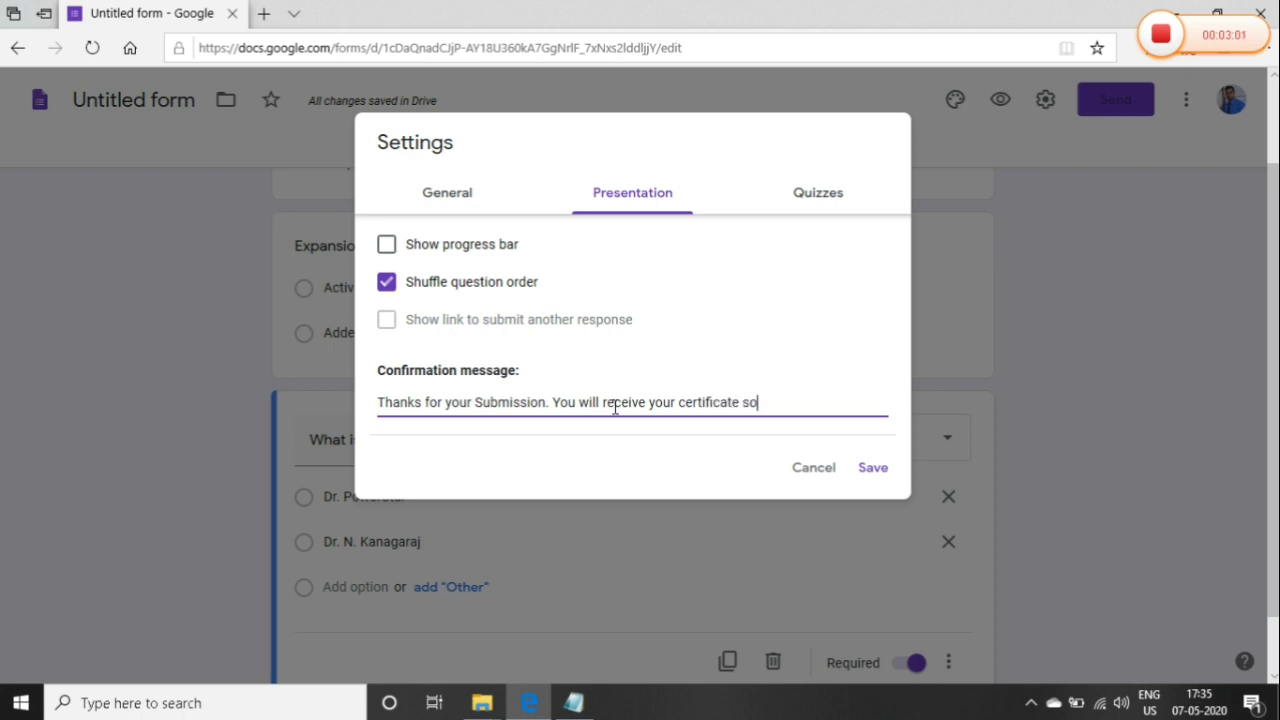
{"action": "type", "text": "on."}
Turn on Make this a quiz and untick Correct answers in the respondent settings
{"action": "left_click", "coordinate": [806, 209]}
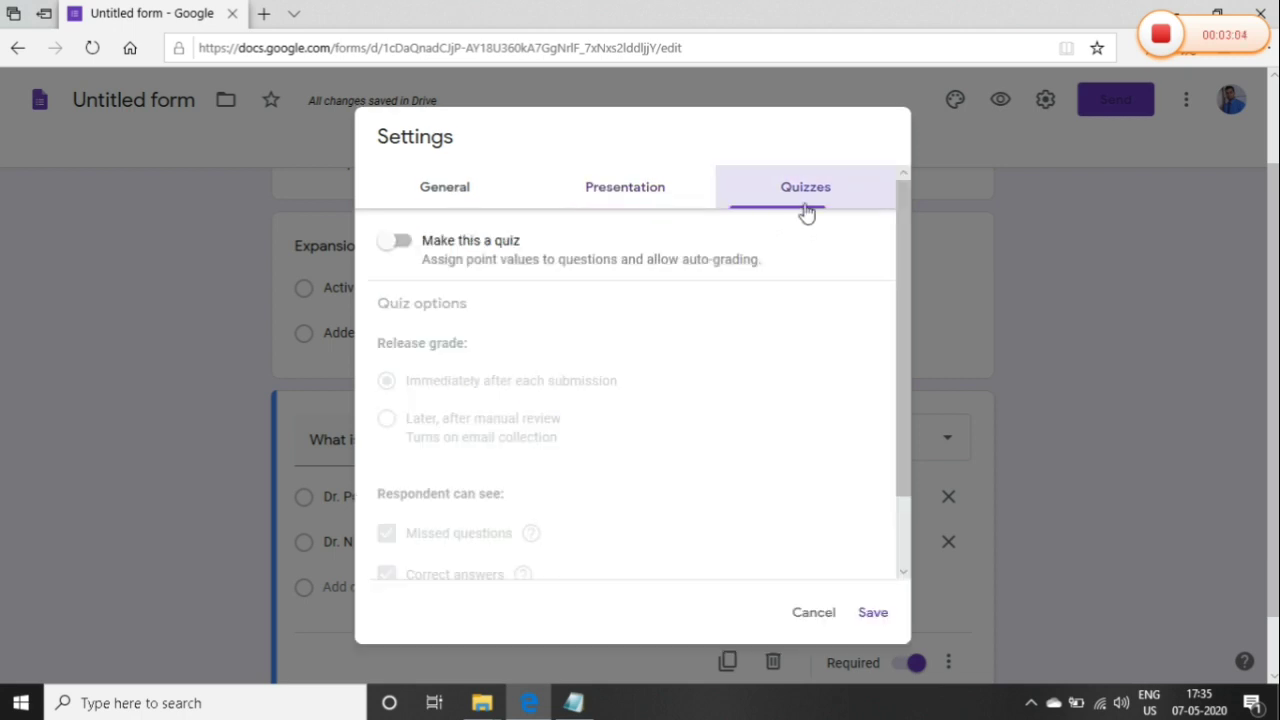
{"action": "left_click", "coordinate": [395, 241]}
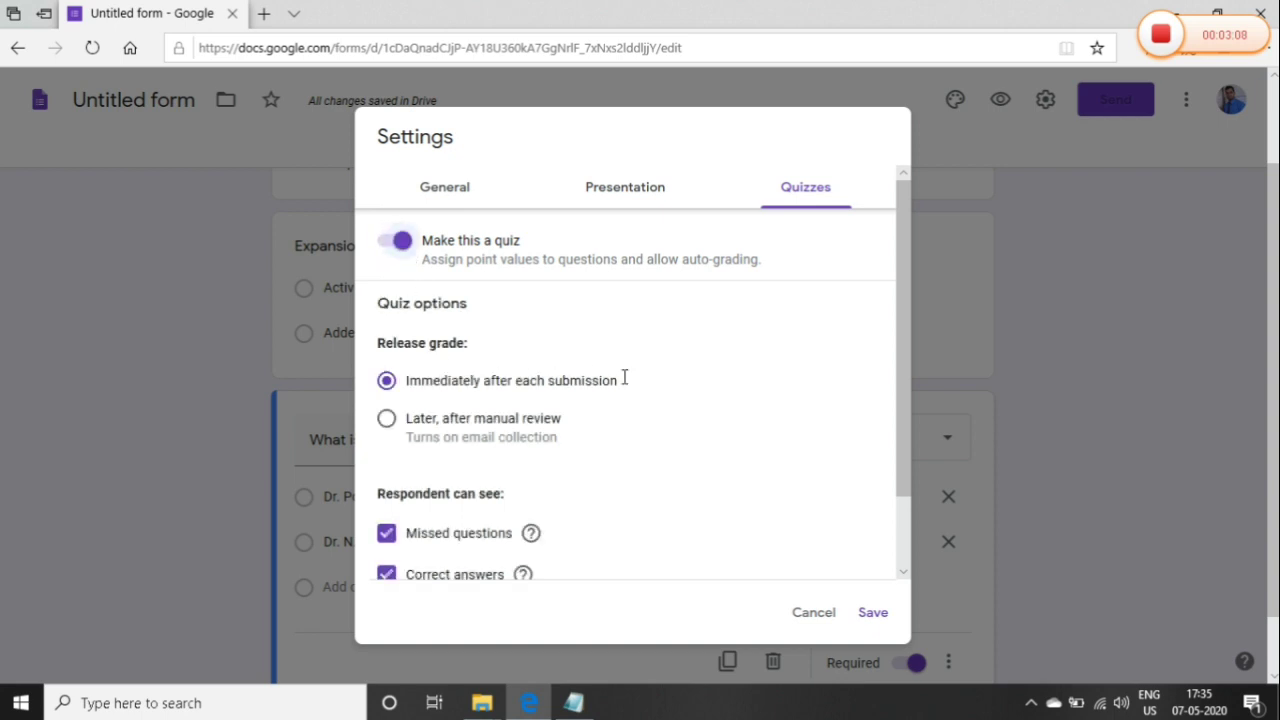
{"action": "left_click_drag", "start_coordinate": [903, 387], "coordinate": [905, 477]}
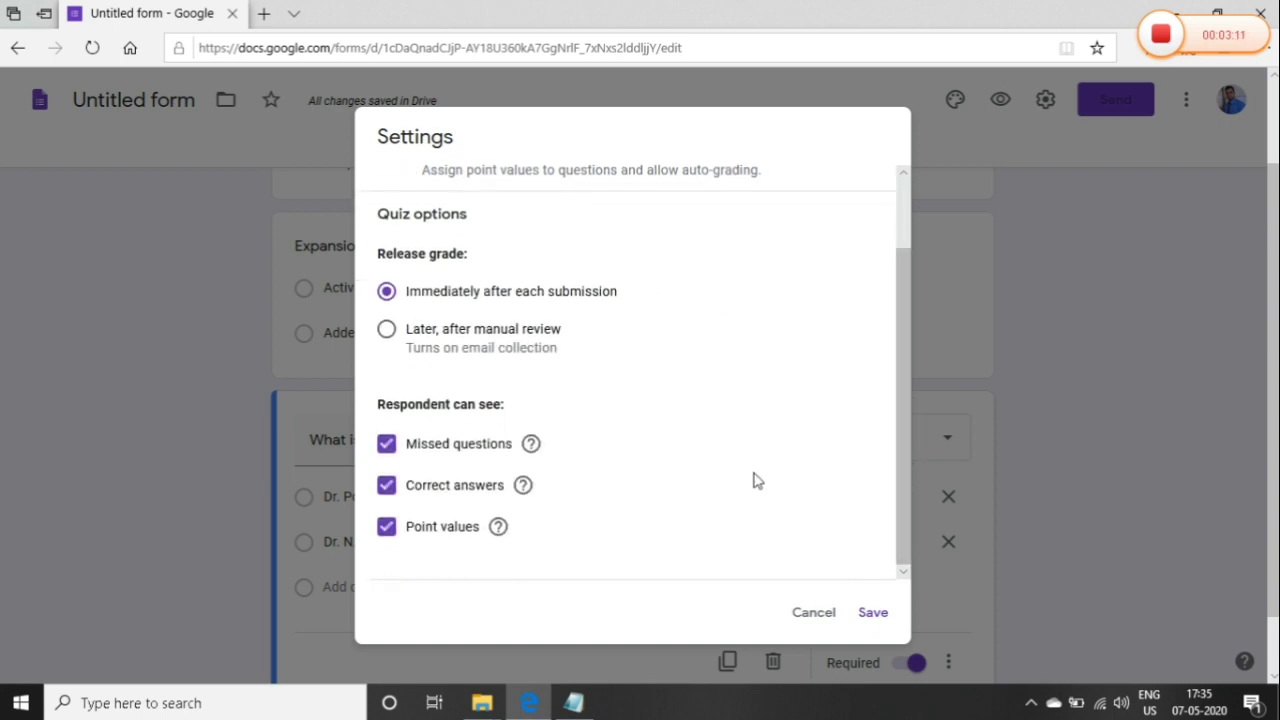
{"action": "left_click", "coordinate": [387, 487]}
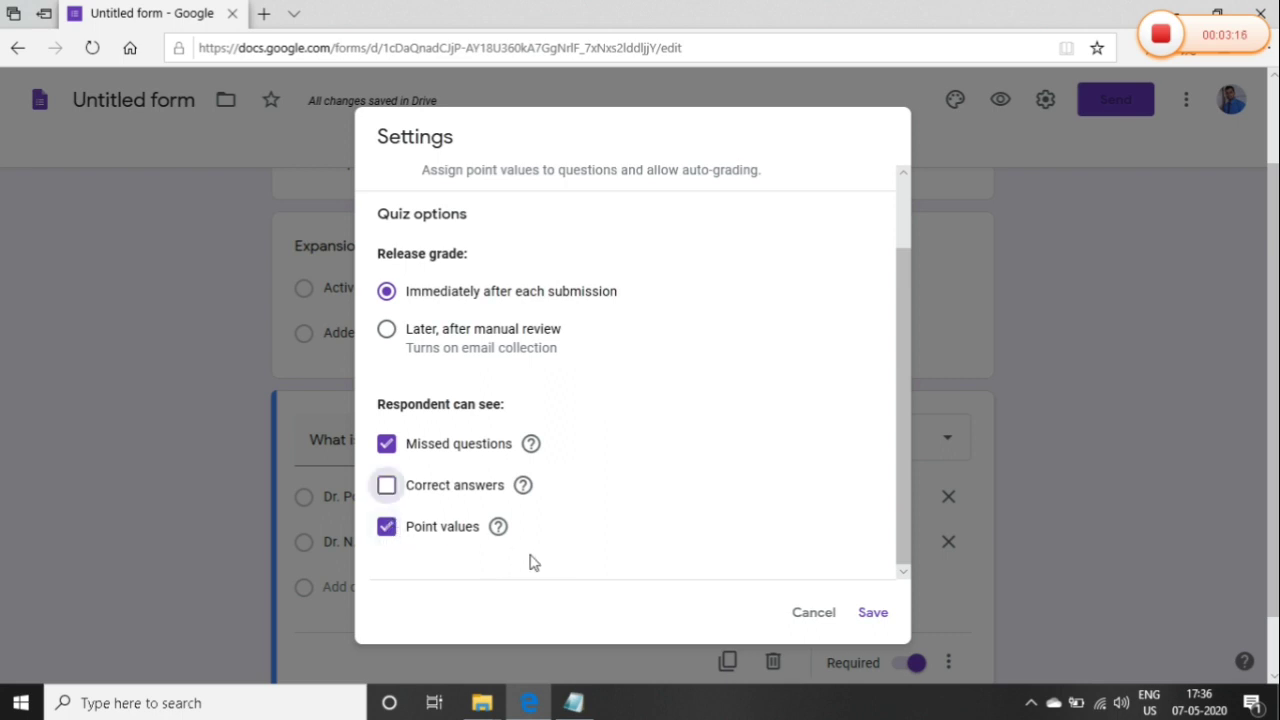
Save the quiz settings and bring up the three-dot More menu
{"action": "left_click", "coordinate": [873, 613]}
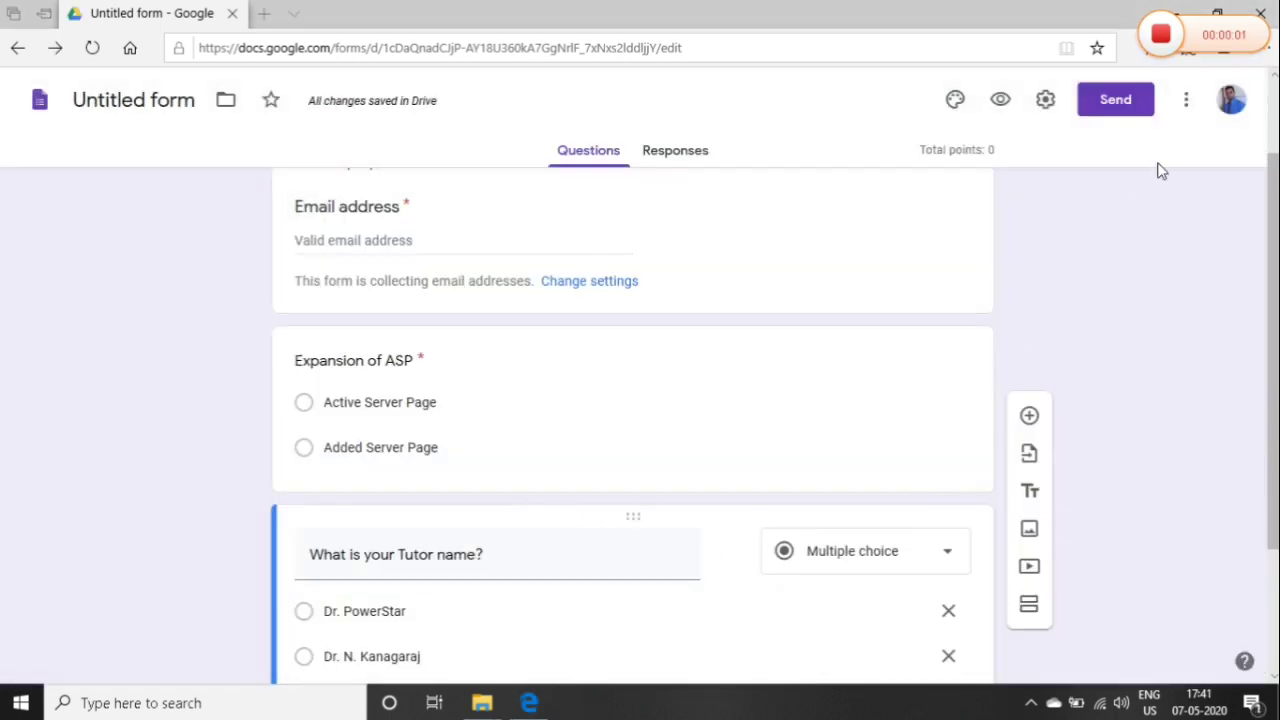
{"action": "left_click", "coordinate": [1186, 108]}
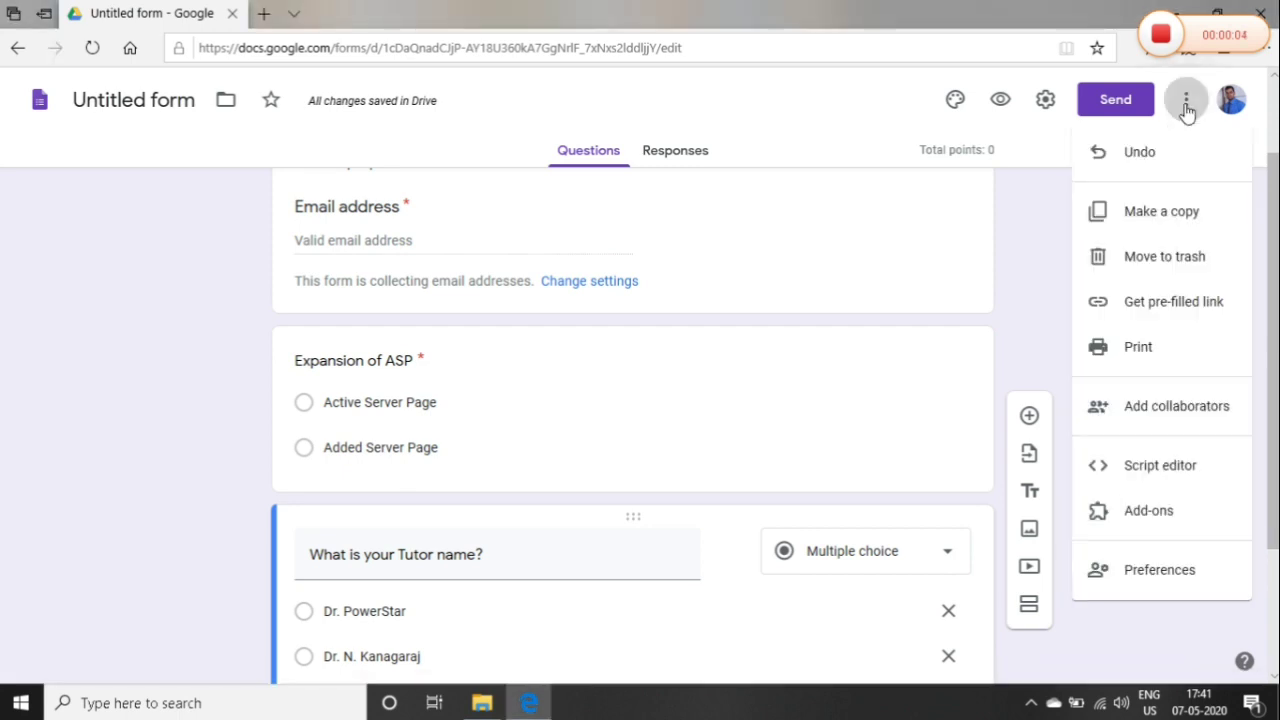
Search the add-on marketplace for 'certi' and open the Certify'em add-on page
{"action": "left_click", "coordinate": [1144, 511]}
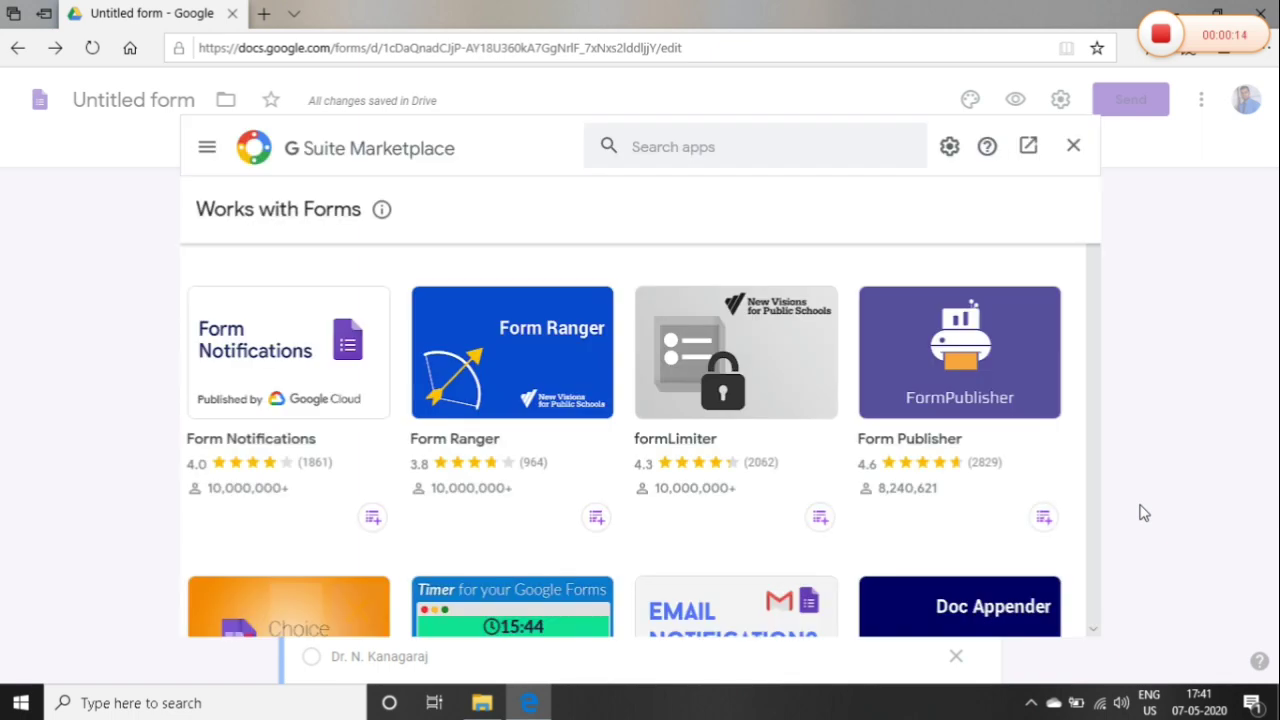
{"action": "left_click", "coordinate": [740, 148]}
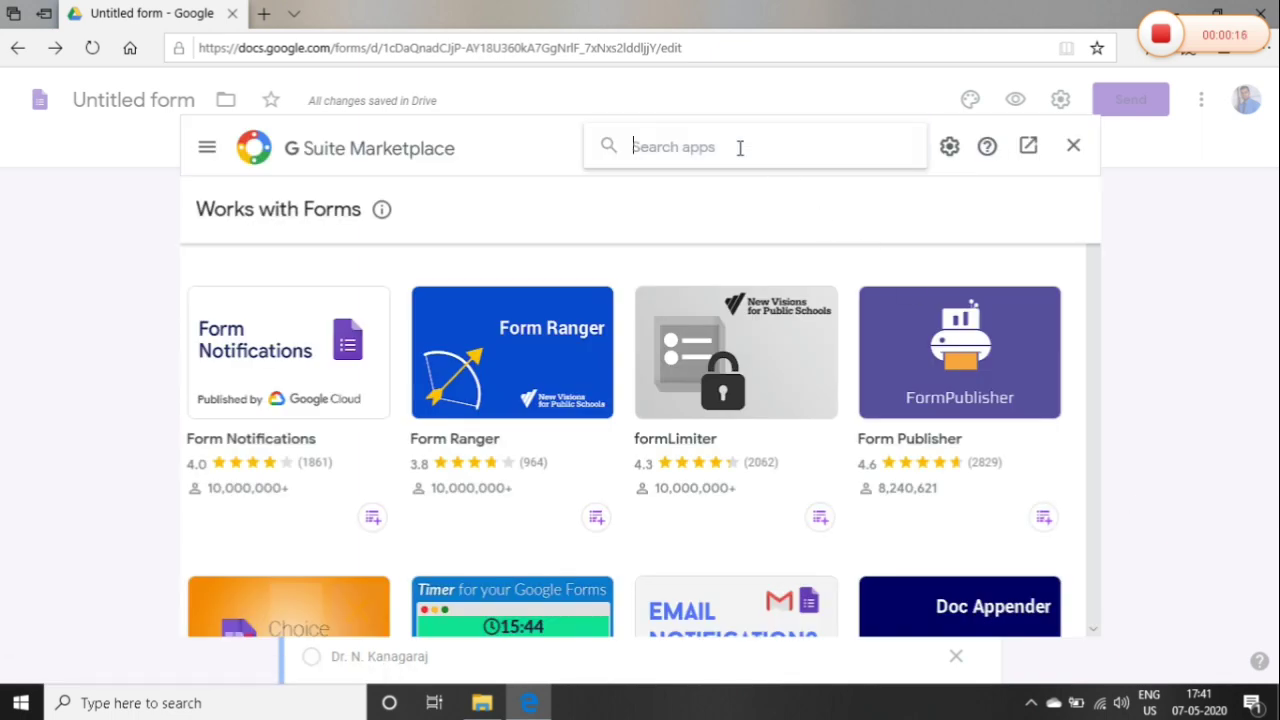
{"action": "type", "text": "certi"}
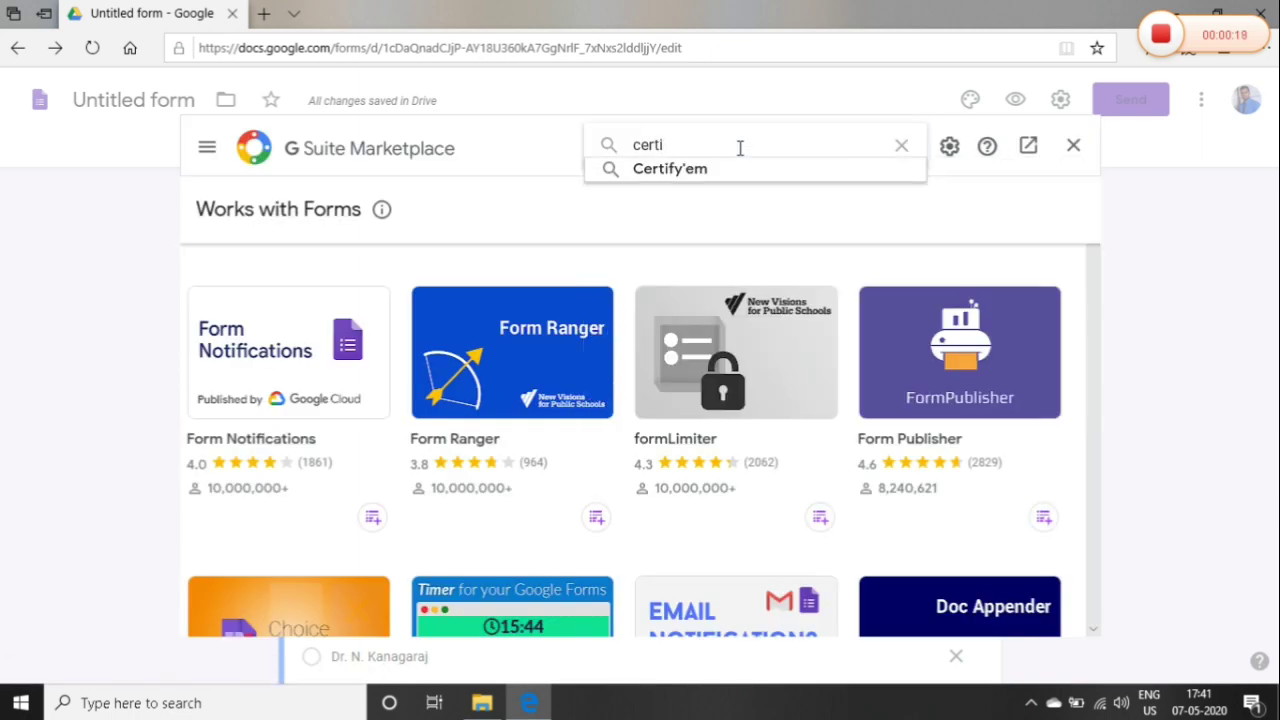
{"action": "left_click", "coordinate": [702, 171]}
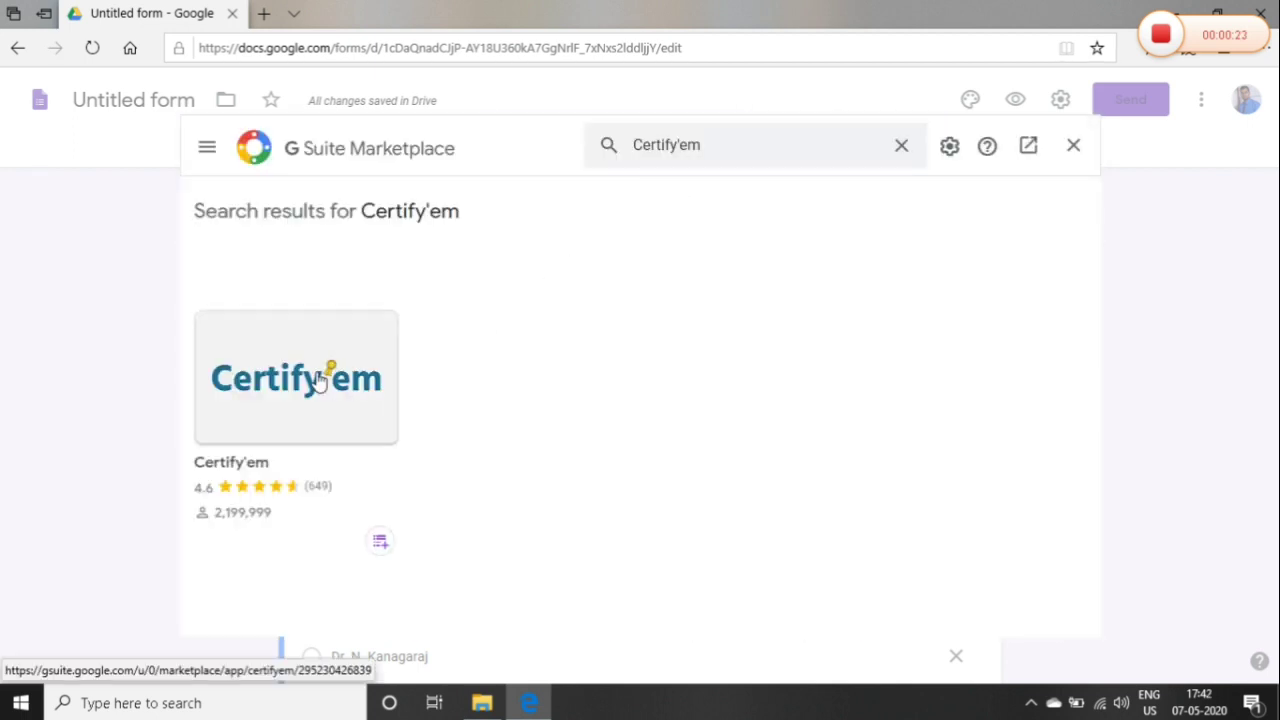
{"action": "left_click", "coordinate": [318, 381]}
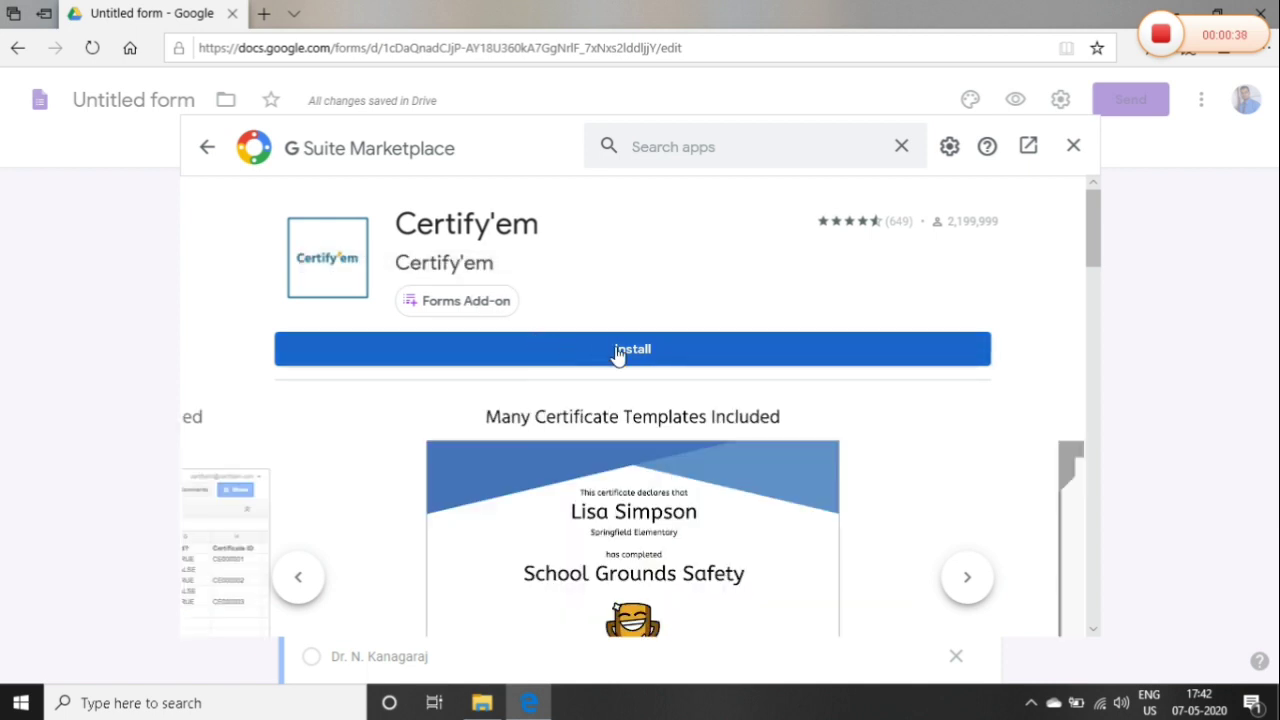
Install the Certify'em add-on under the chosen Google account and allow its requested access
{"action": "left_click", "coordinate": [617, 352]}
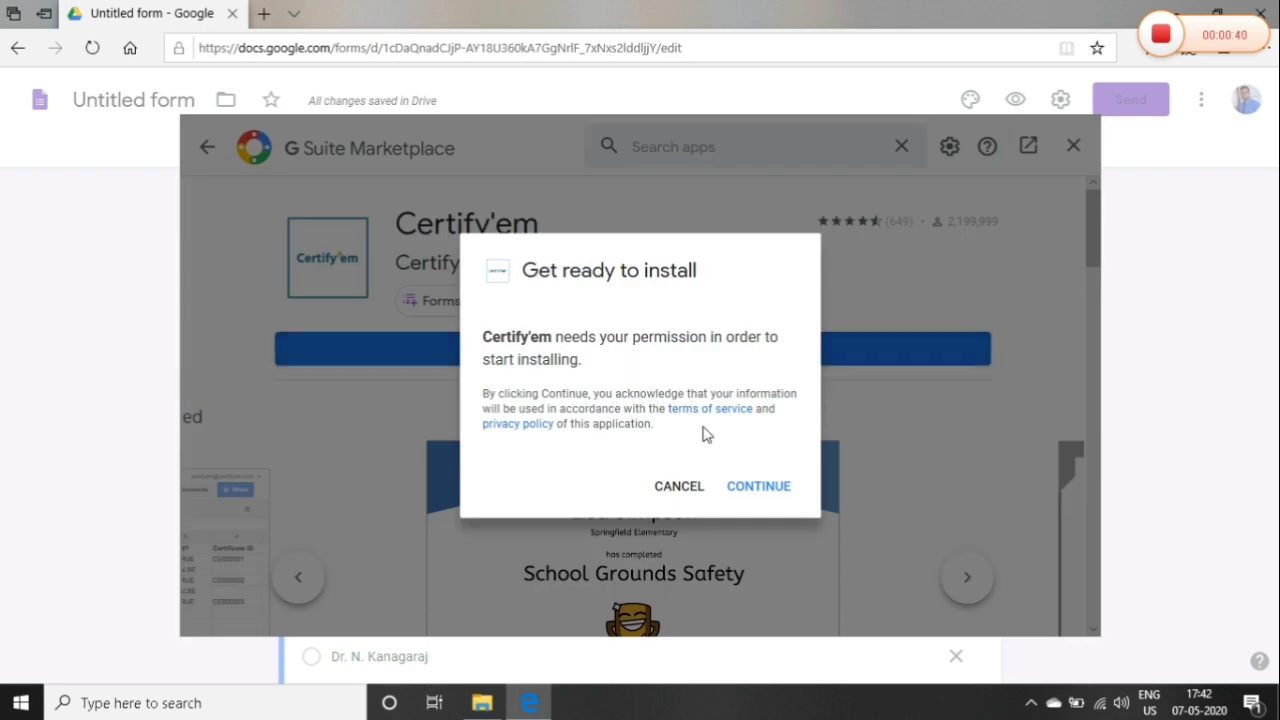
{"action": "left_click", "coordinate": [751, 500]}
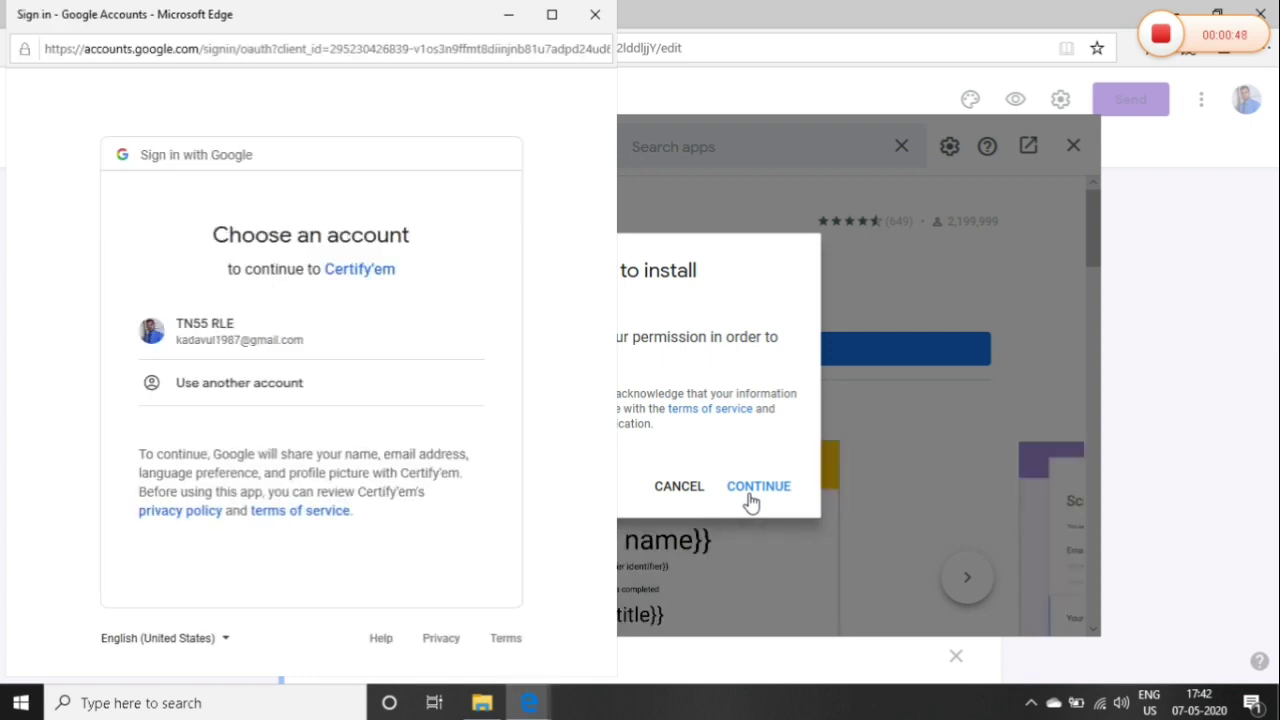
{"action": "left_click", "coordinate": [280, 330]}
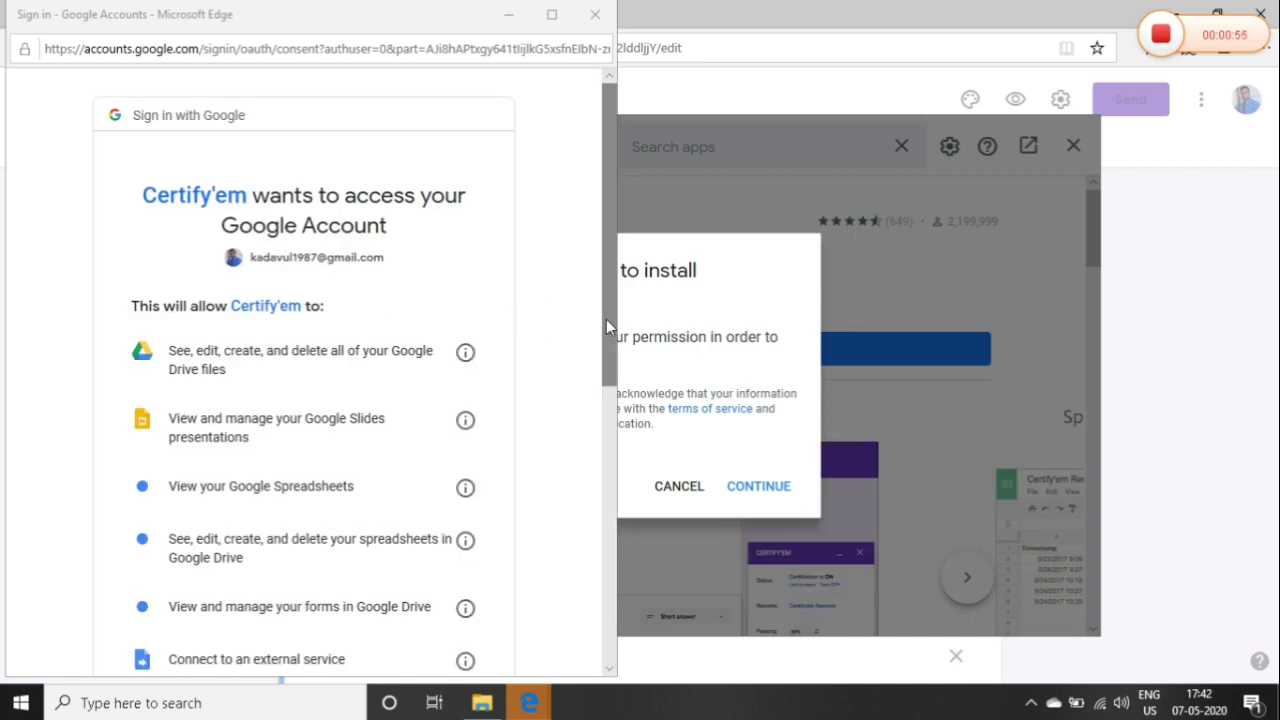
{"action": "left_click_drag", "start_coordinate": [606, 319], "coordinate": [560, 626]}
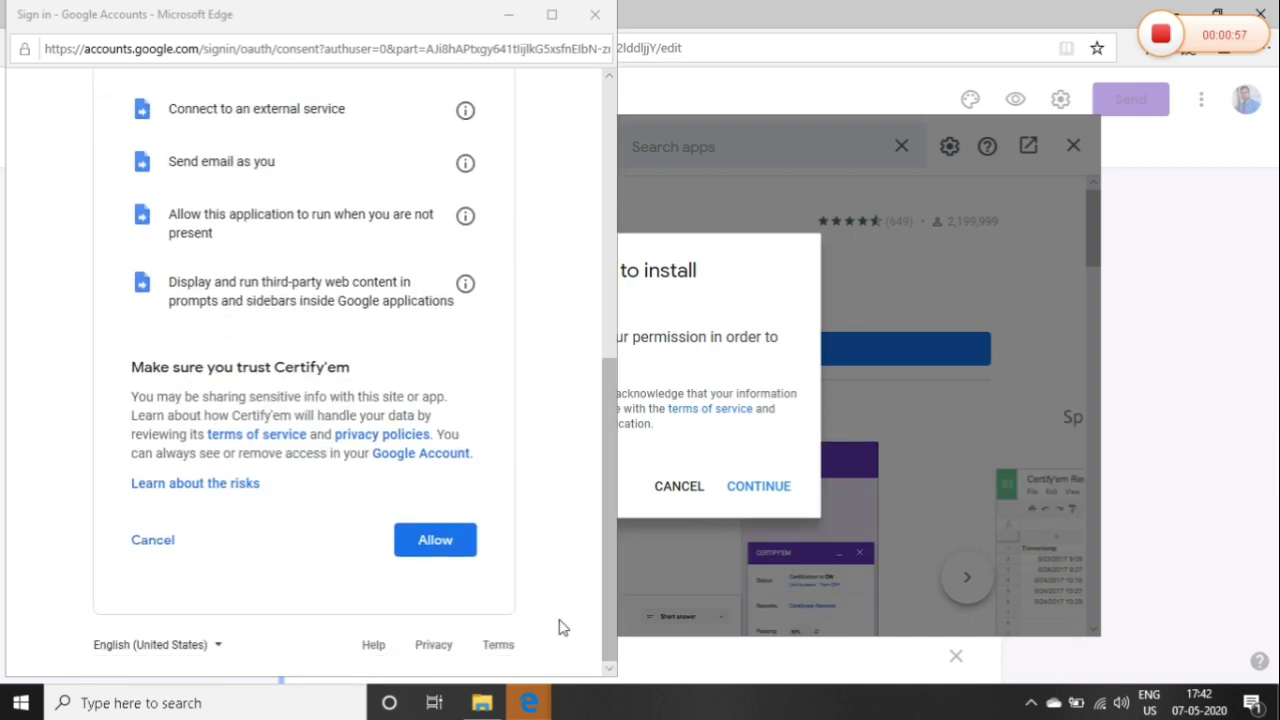
{"action": "left_click", "coordinate": [451, 544]}
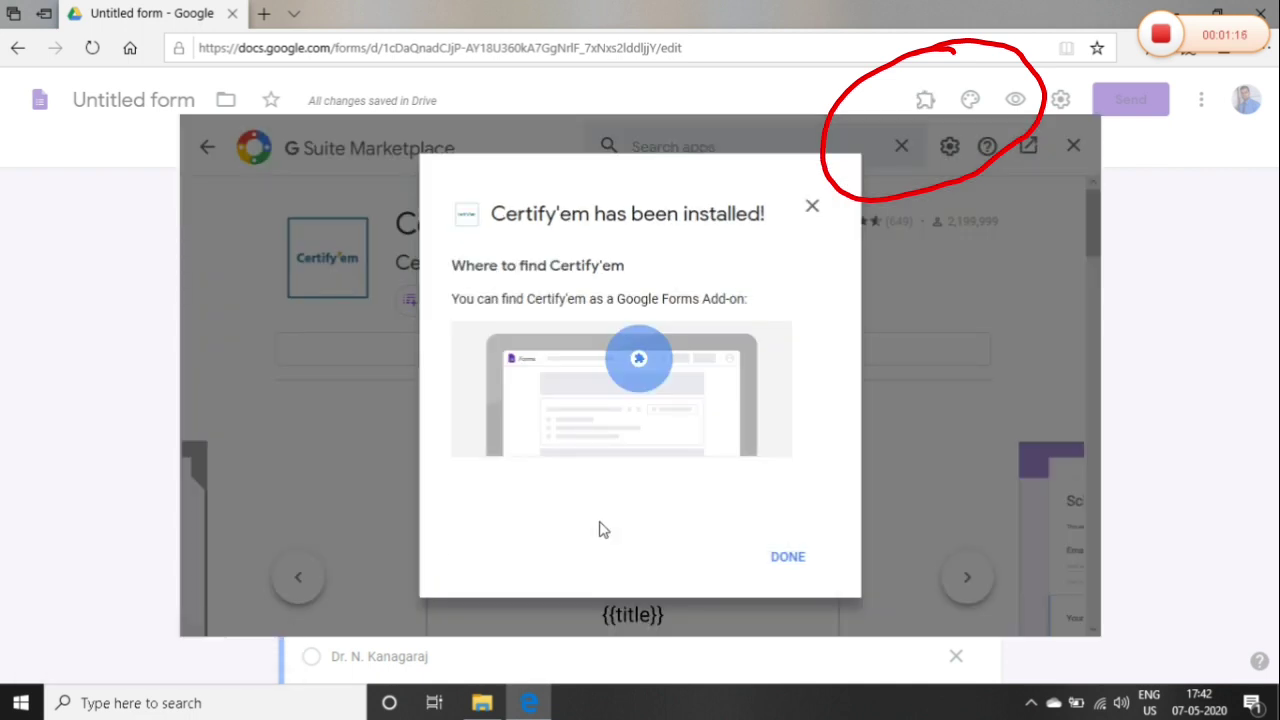
{"action": "left_click", "coordinate": [789, 558]}
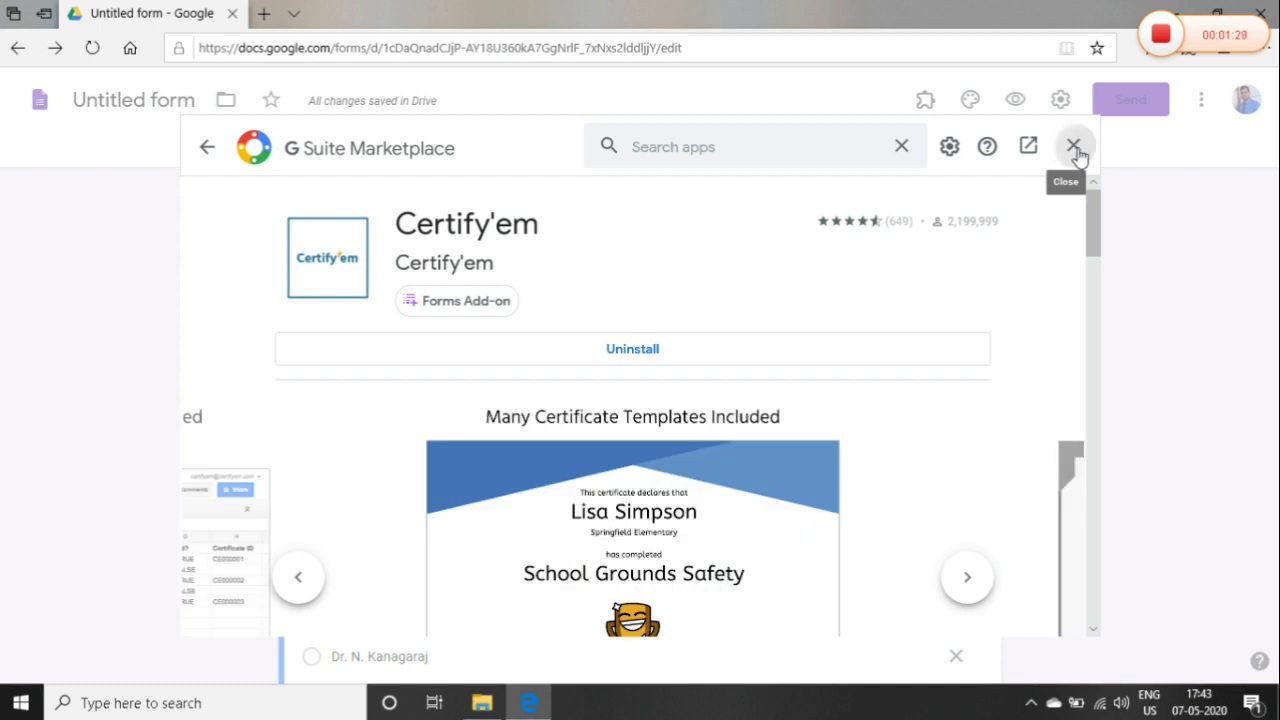
Close the marketplace and show the Certify'em controls sidebar from the Add-ons menu
{"action": "left_click", "coordinate": [1073, 148]}
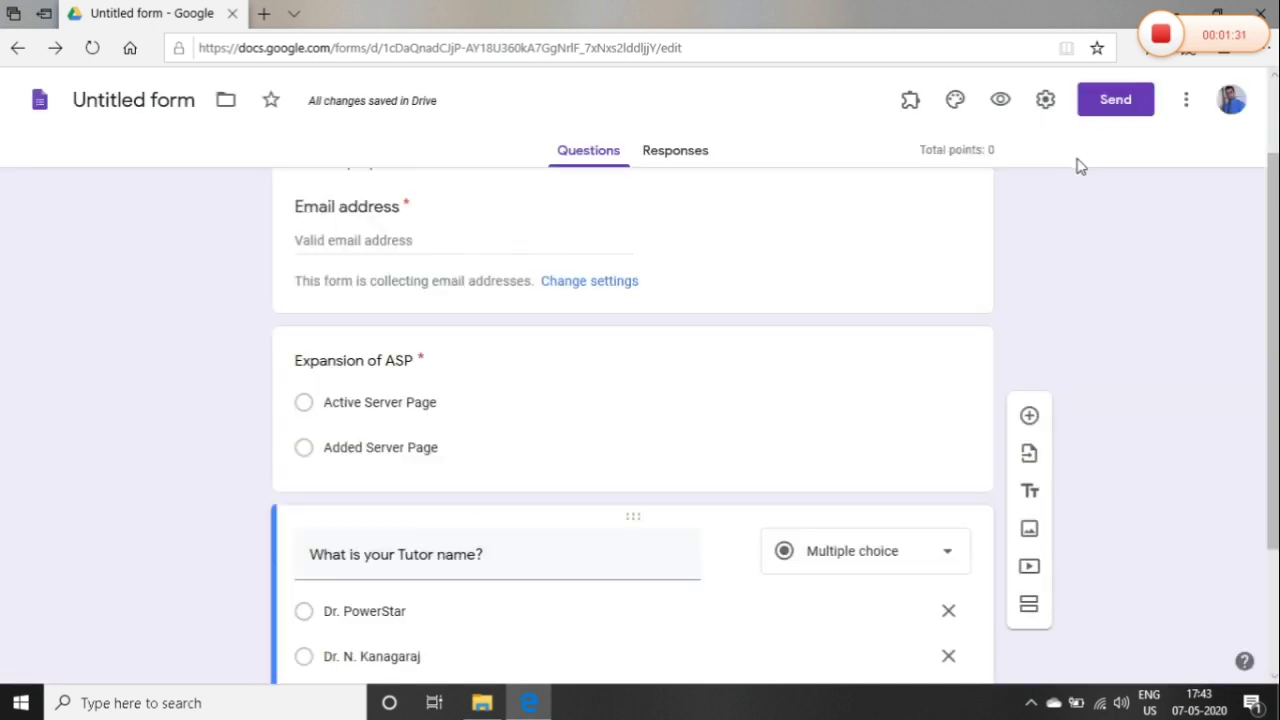
{"action": "left_click", "coordinate": [910, 106]}
{"action": "left_click", "coordinate": [936, 162]}
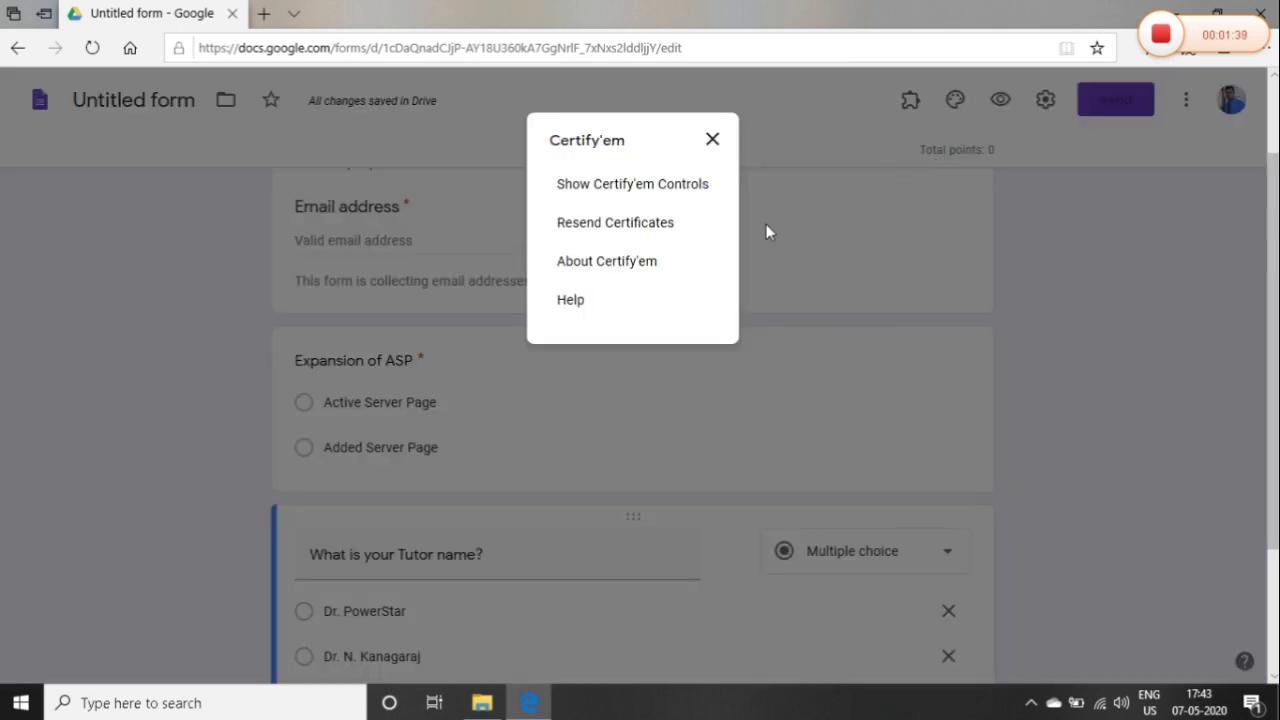
{"action": "left_click", "coordinate": [632, 186]}
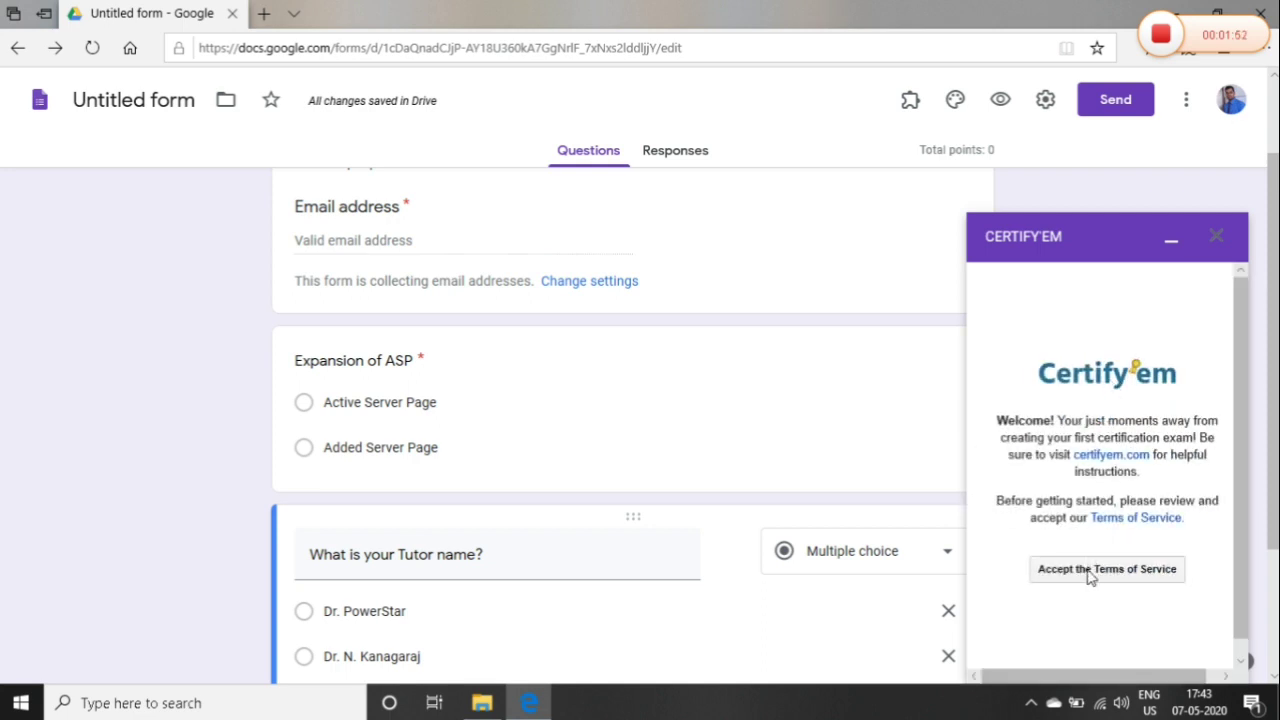
Accept Certify'em's terms, switch certification ON, and open the quiz via Link to exam
{"action": "left_click", "coordinate": [1090, 570]}
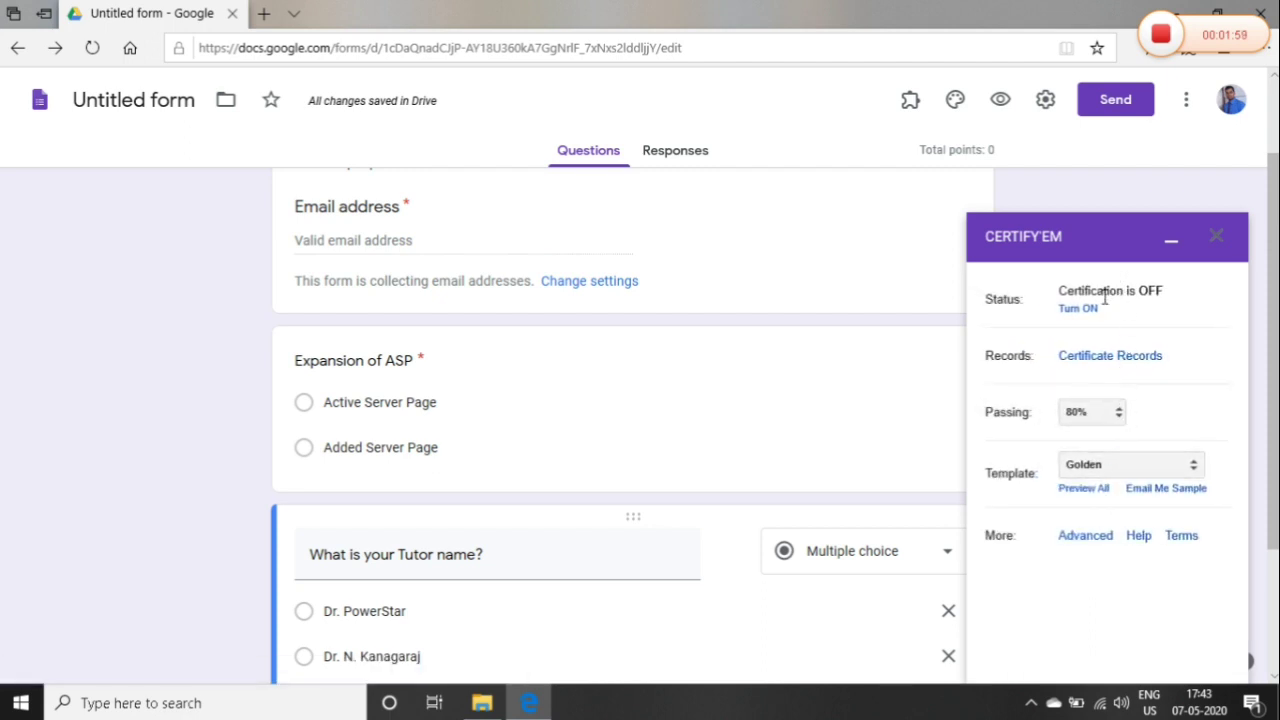
{"action": "left_click", "coordinate": [1080, 309]}
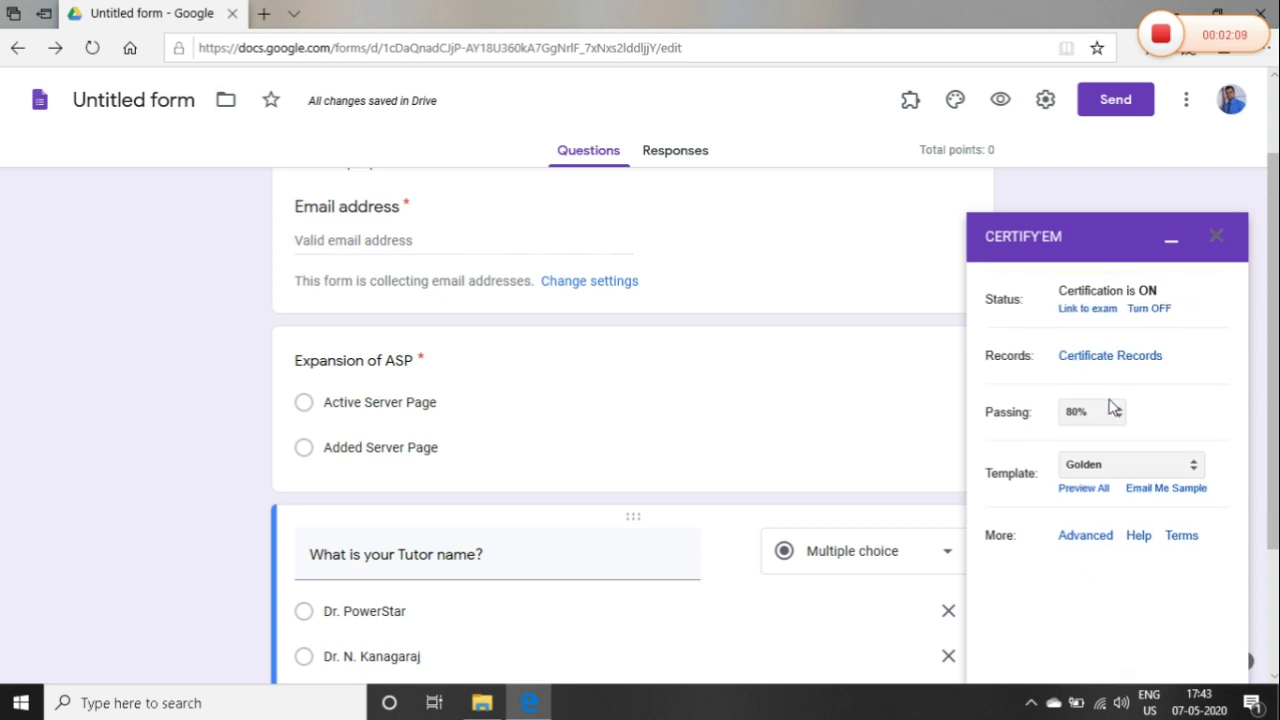
{"action": "left_click", "coordinate": [1100, 311]}
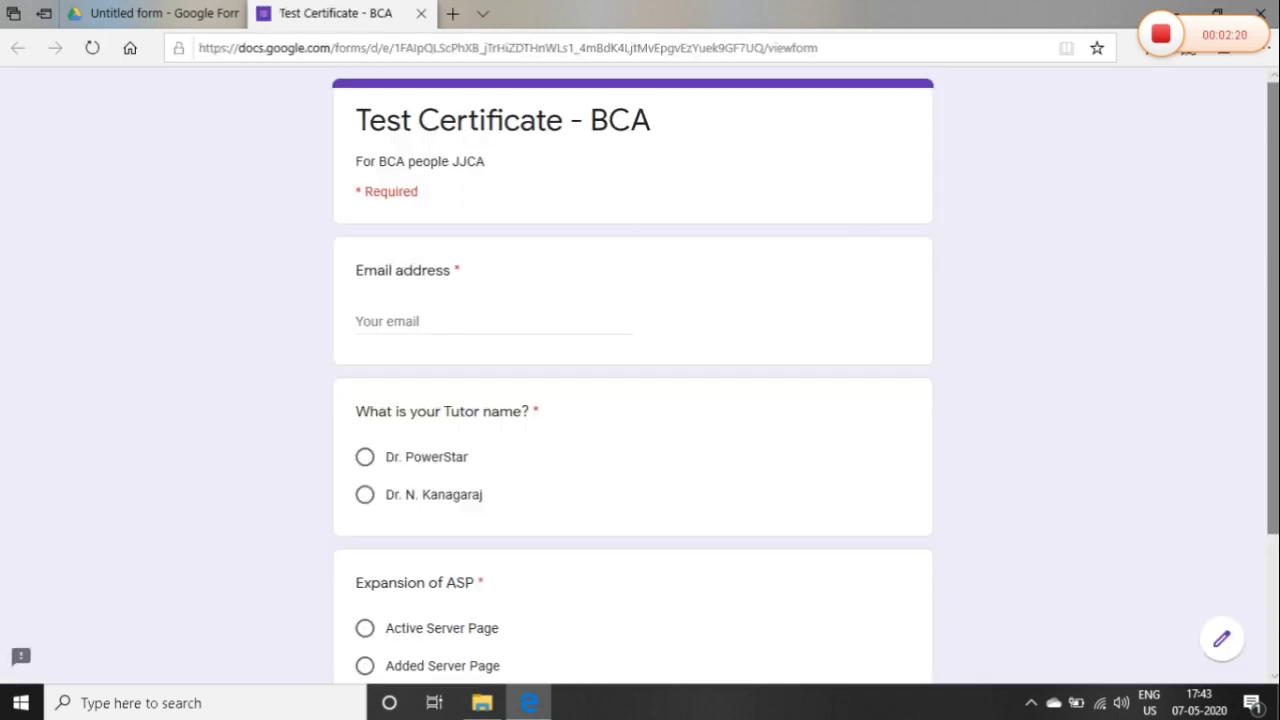
Email yourself a sample Golden-template certificate from the Certify'em panel, then start a new tab for gmail.com
{"action": "scroll", "coordinate": [600, 98], "scroll_direction": "down", "scroll_amount": 3}
{"action": "scroll", "coordinate": [600, 98], "scroll_direction": "up", "scroll_amount": 3}
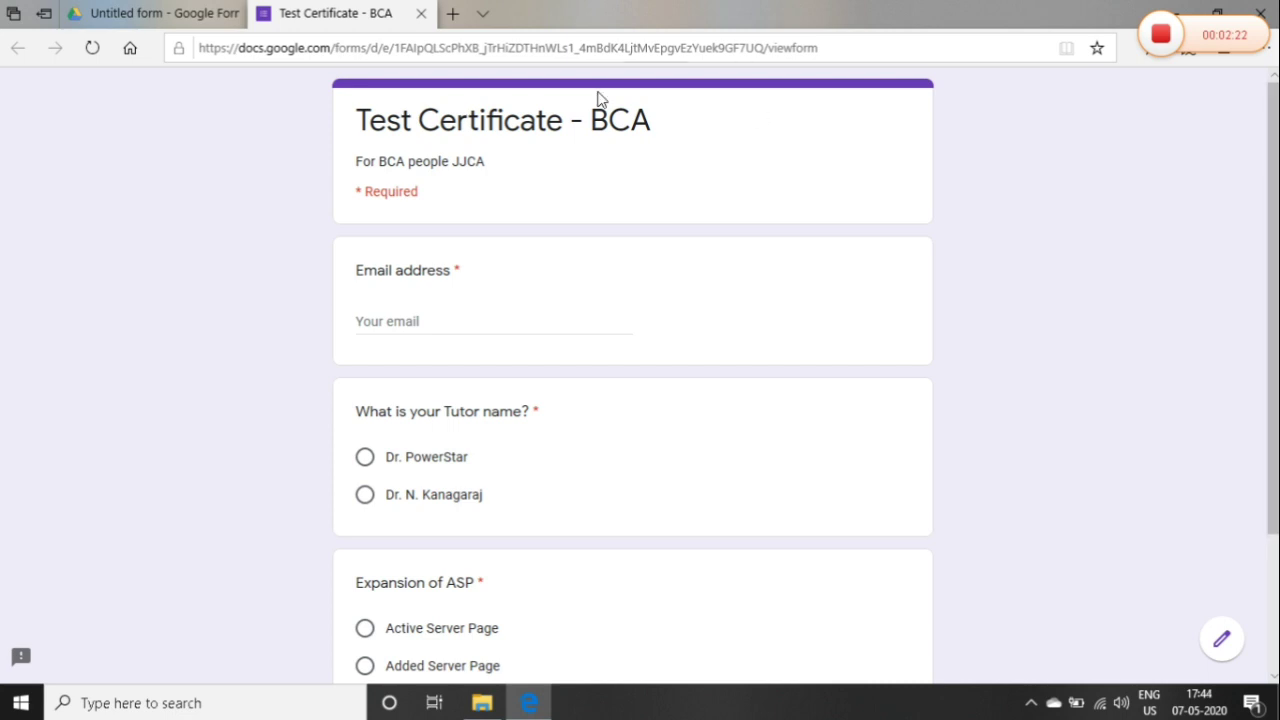
{"action": "left_click", "coordinate": [148, 12]}
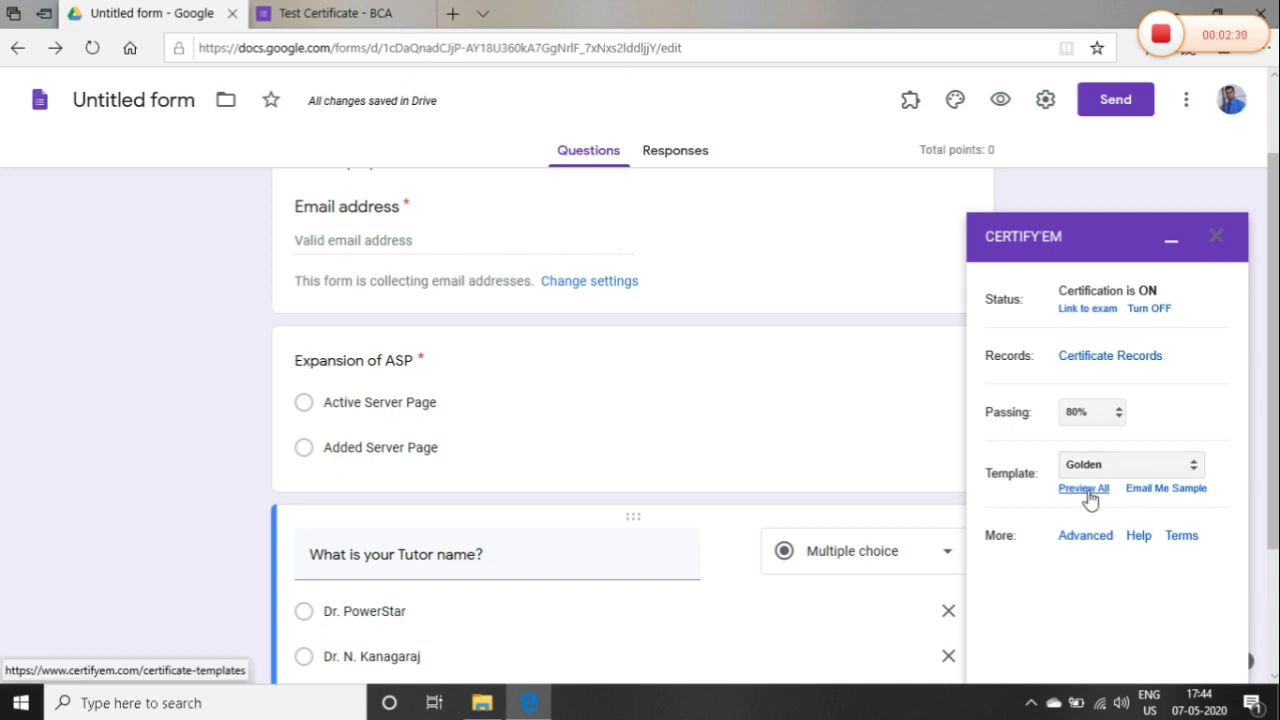
{"action": "left_click", "coordinate": [1165, 492]}
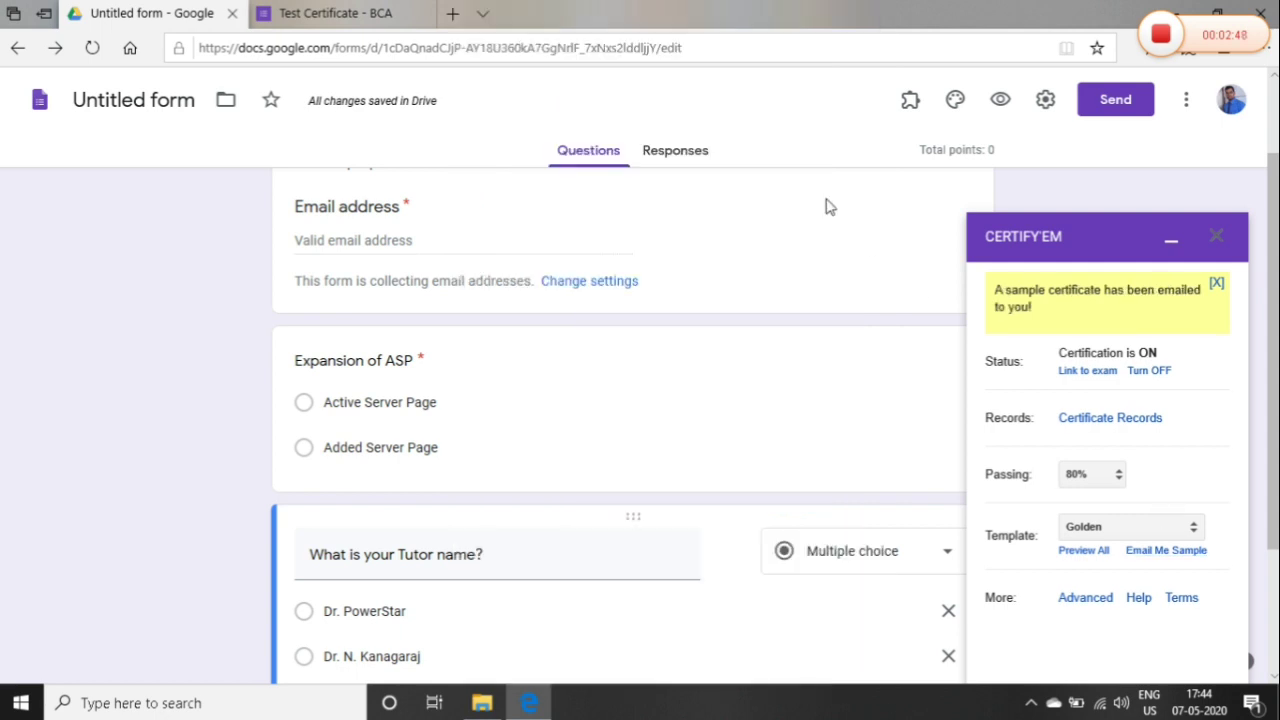
{"action": "left_click", "coordinate": [452, 13]}
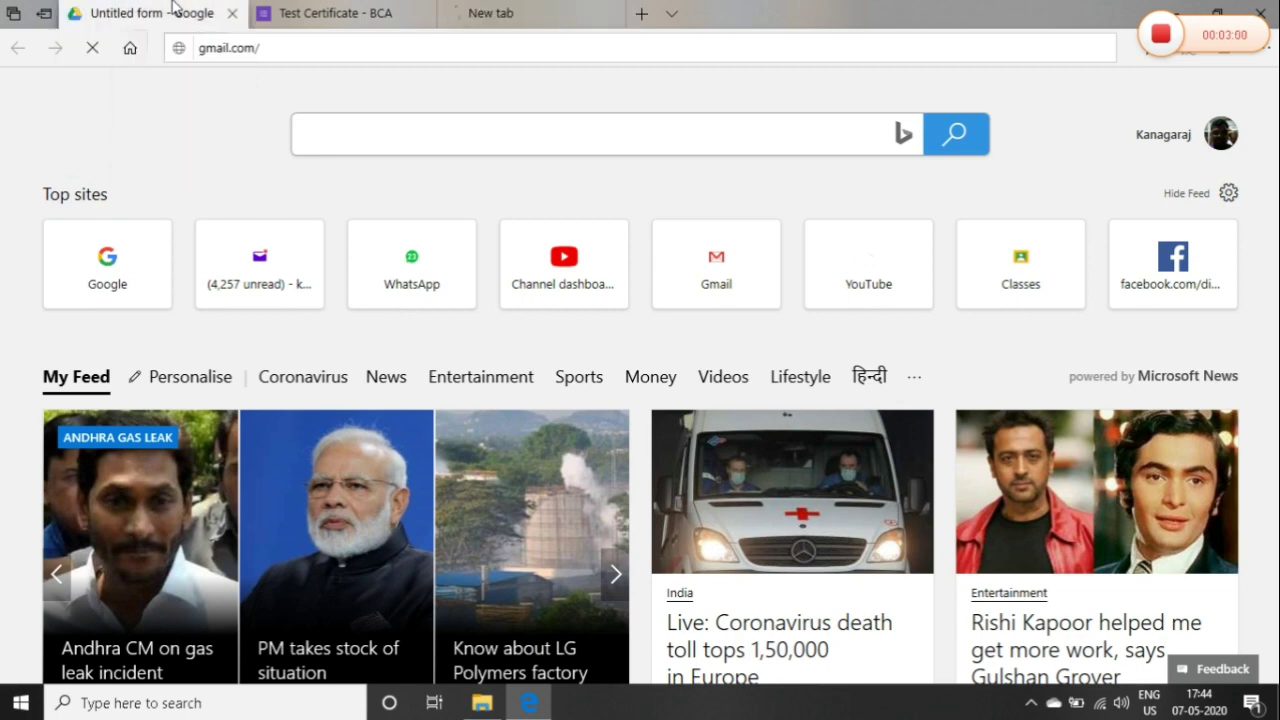
Go back to the form editor tab while Gmail loads
{"action": "left_click", "coordinate": [172, 10]}
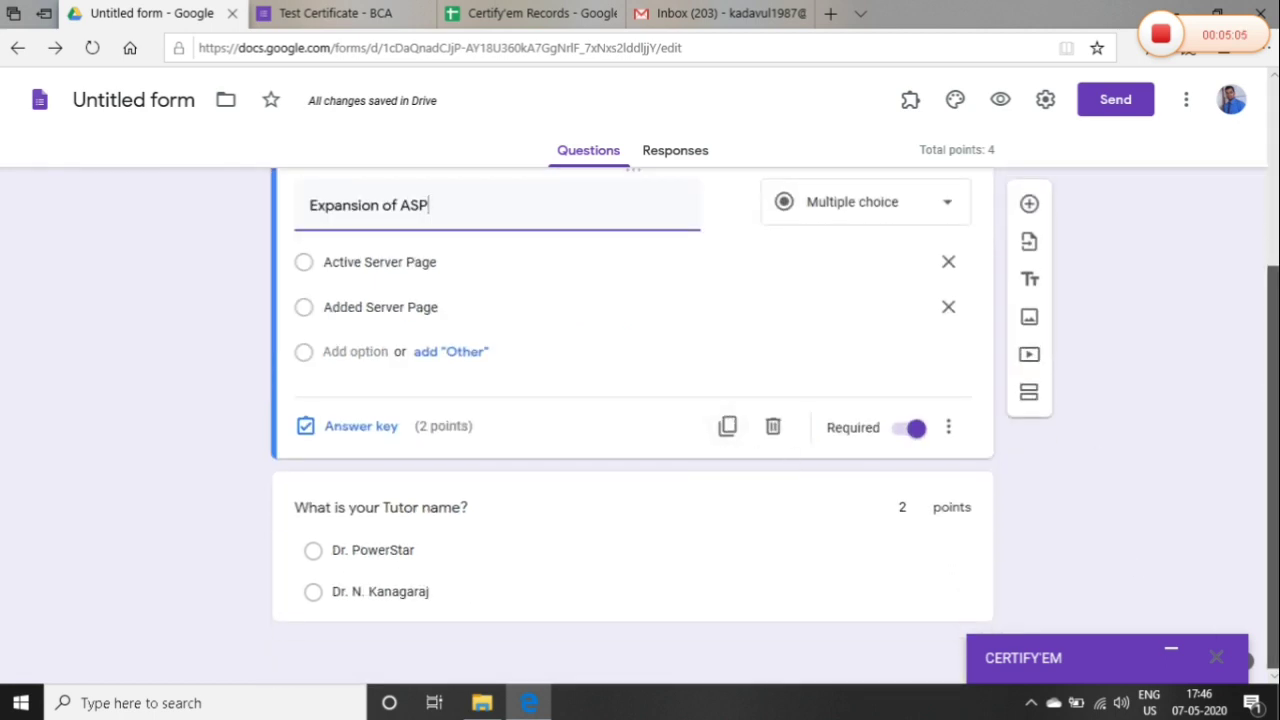
Make Active Server Page the only correct answer for the ASP question, without adding feedback
{"action": "scroll", "coordinate": [1235, 459], "scroll_direction": "up", "scroll_amount": 1}
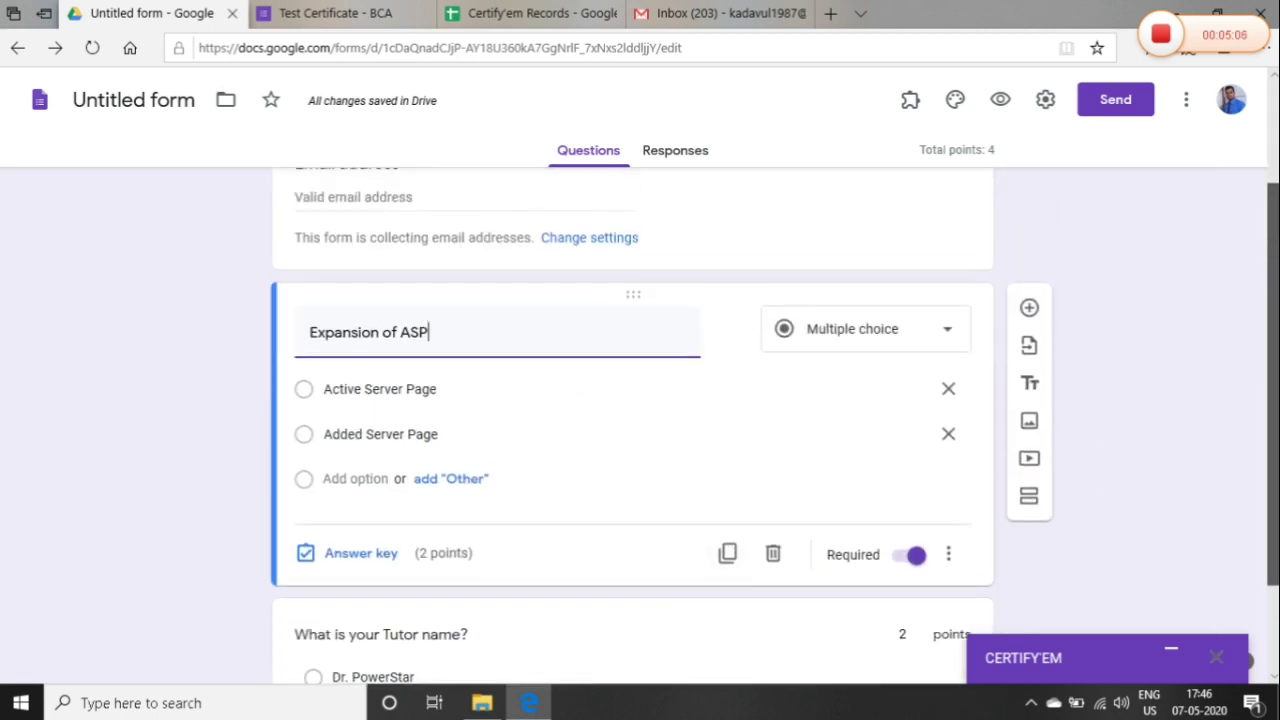
{"action": "left_click", "coordinate": [362, 554]}
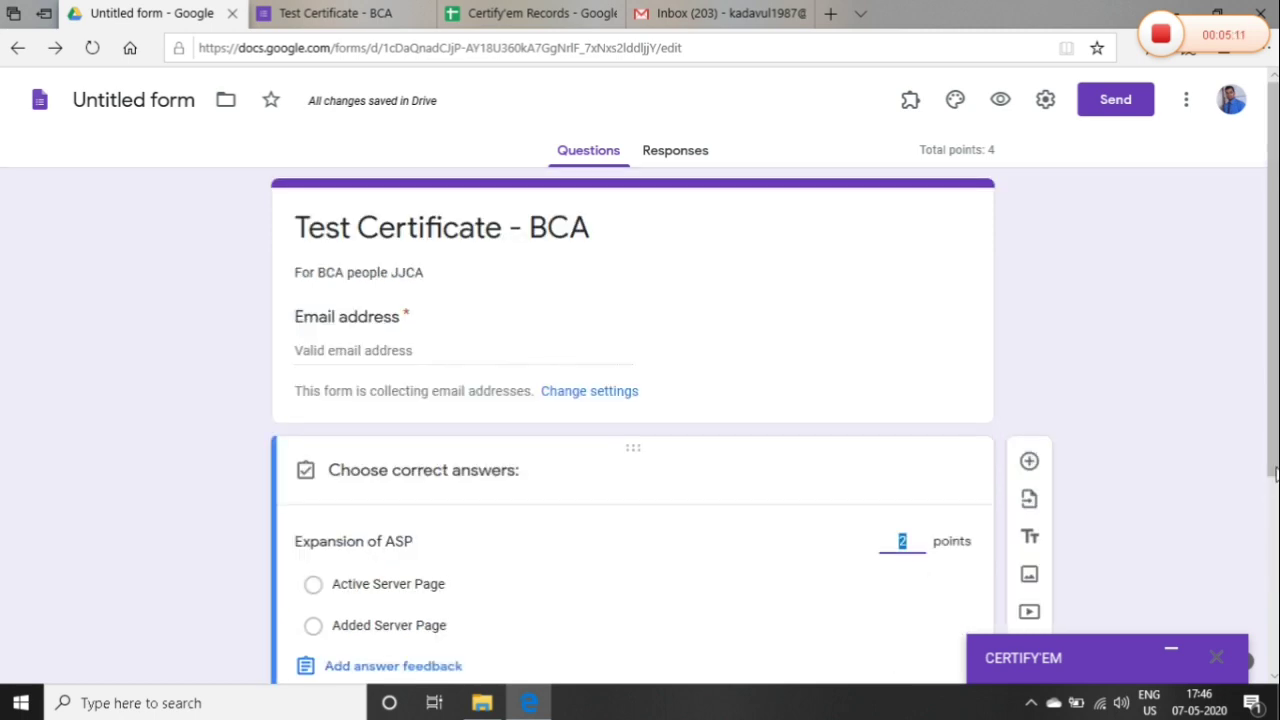
{"action": "scroll", "coordinate": [700, 500], "scroll_direction": "down", "scroll_amount": 2}
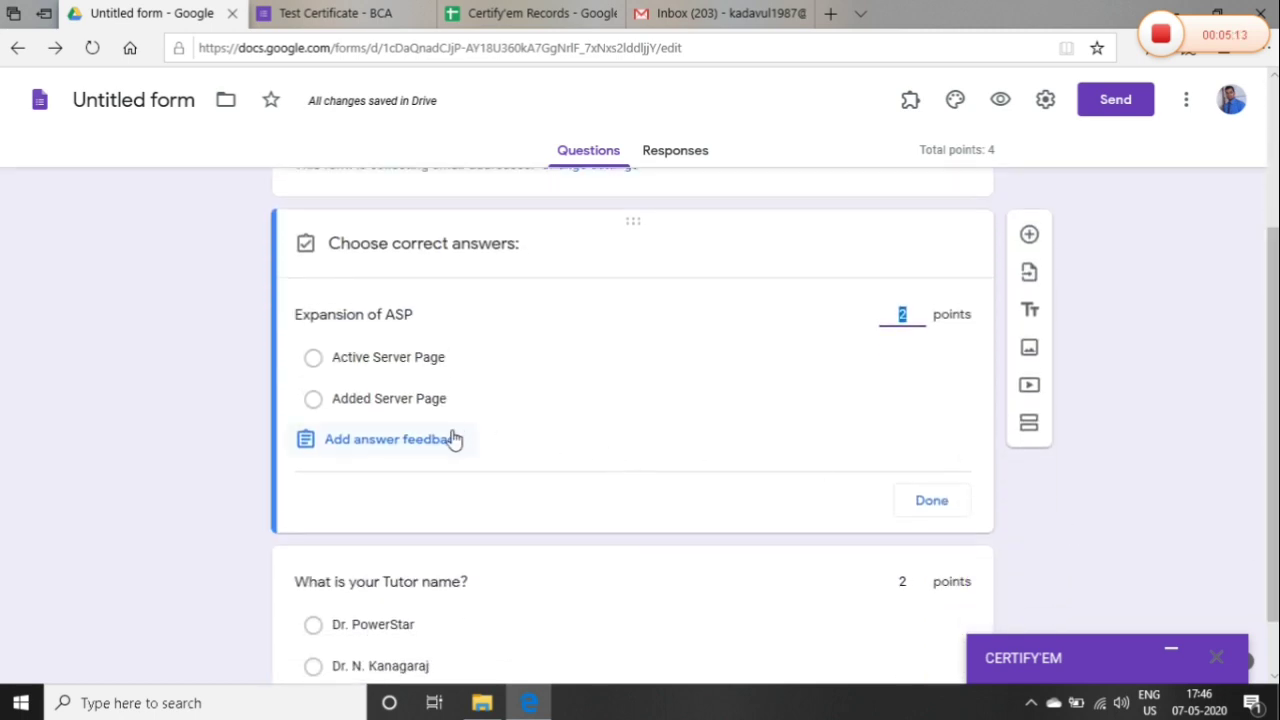
{"action": "left_click", "coordinate": [436, 441]}
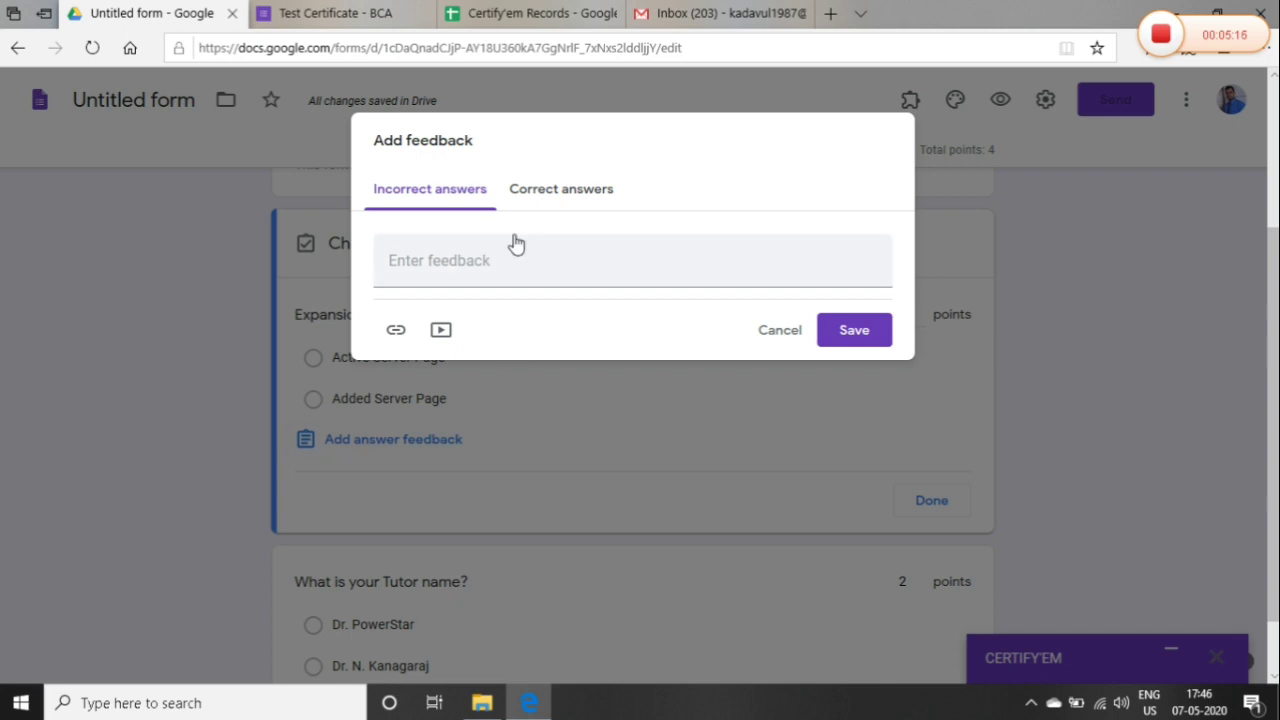
{"action": "left_click", "coordinate": [560, 209]}
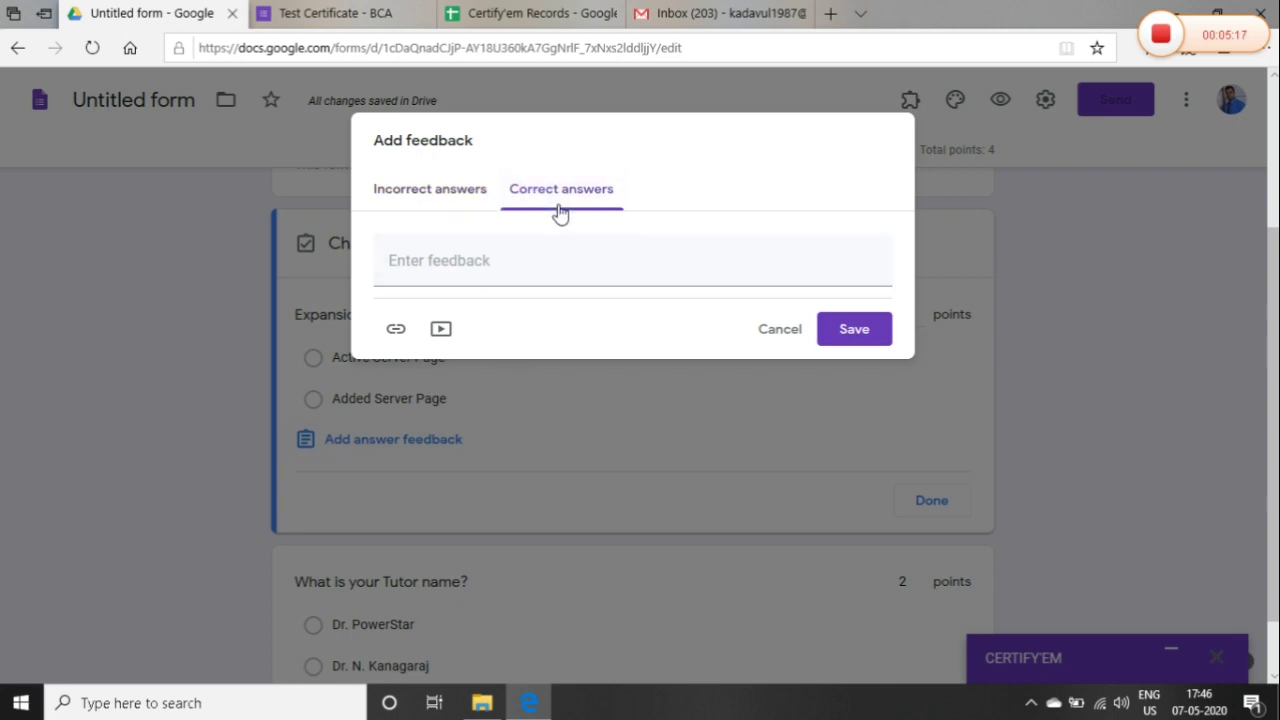
{"action": "left_click", "coordinate": [777, 329]}
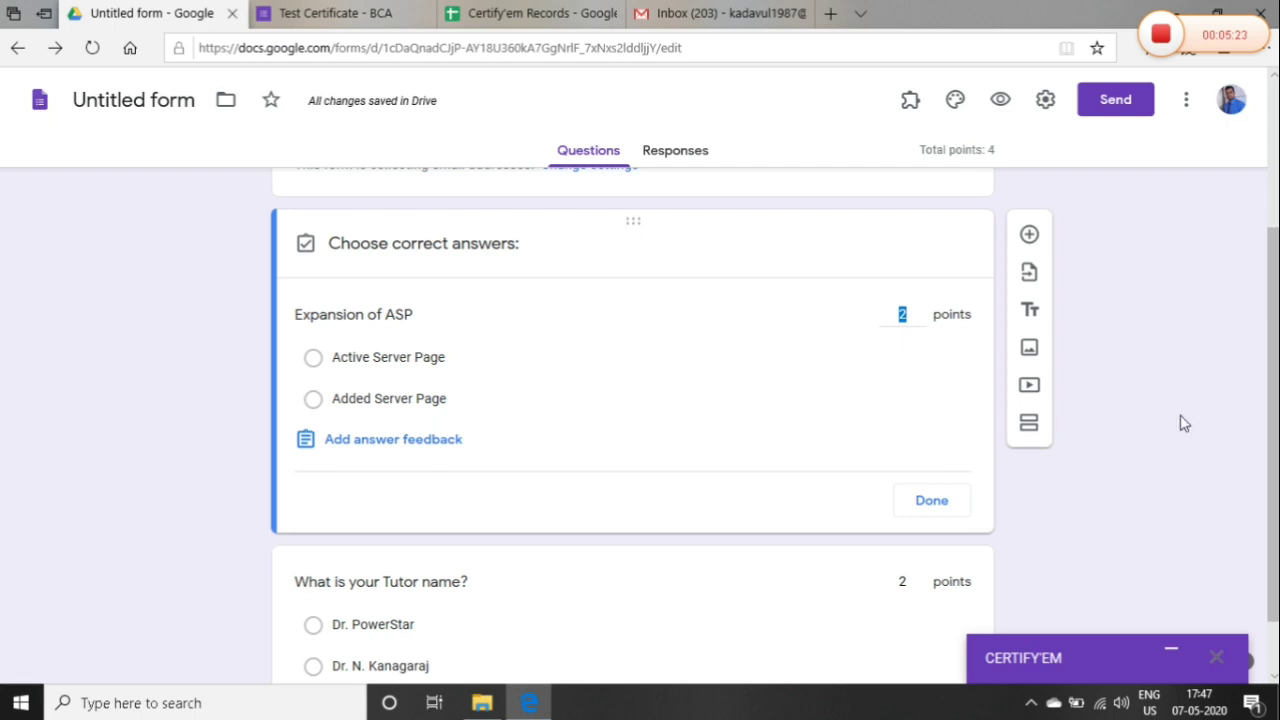
{"action": "scroll", "coordinate": [1272, 424], "scroll_direction": "down", "scroll_amount": 1}
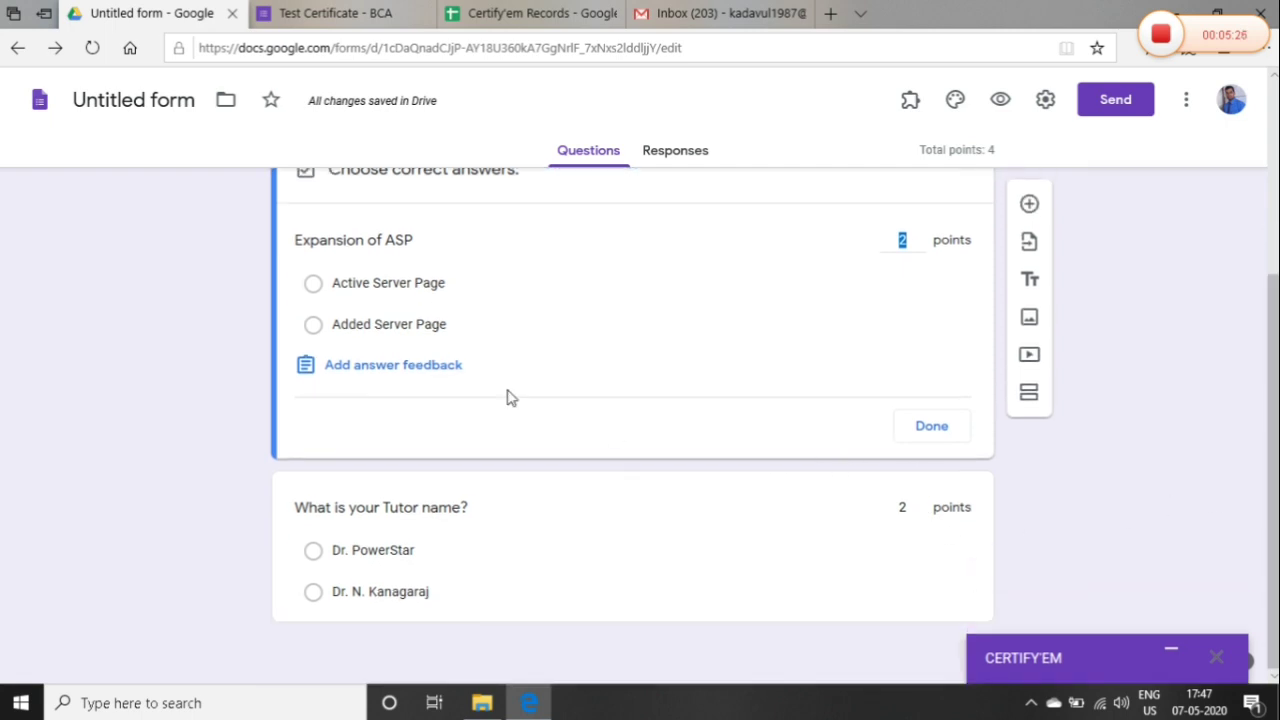
{"action": "left_click", "coordinate": [391, 331]}
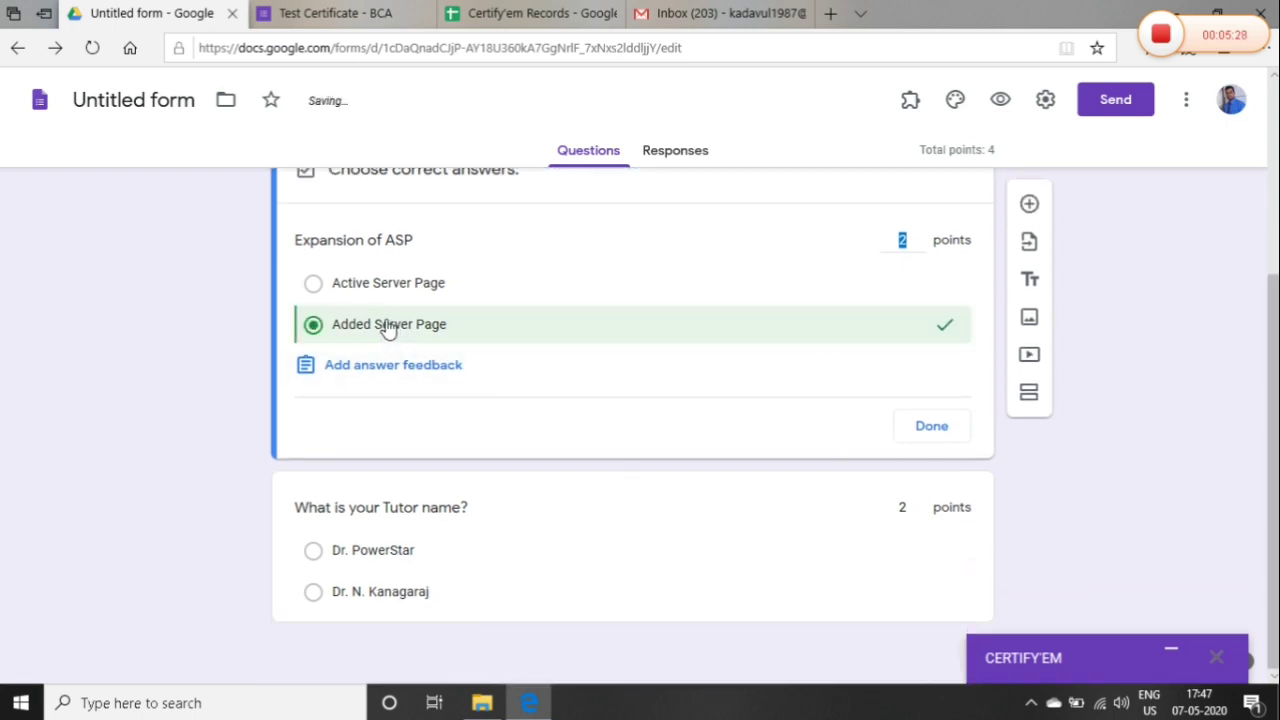
{"action": "left_click", "coordinate": [364, 292]}
{"action": "left_click", "coordinate": [364, 324]}
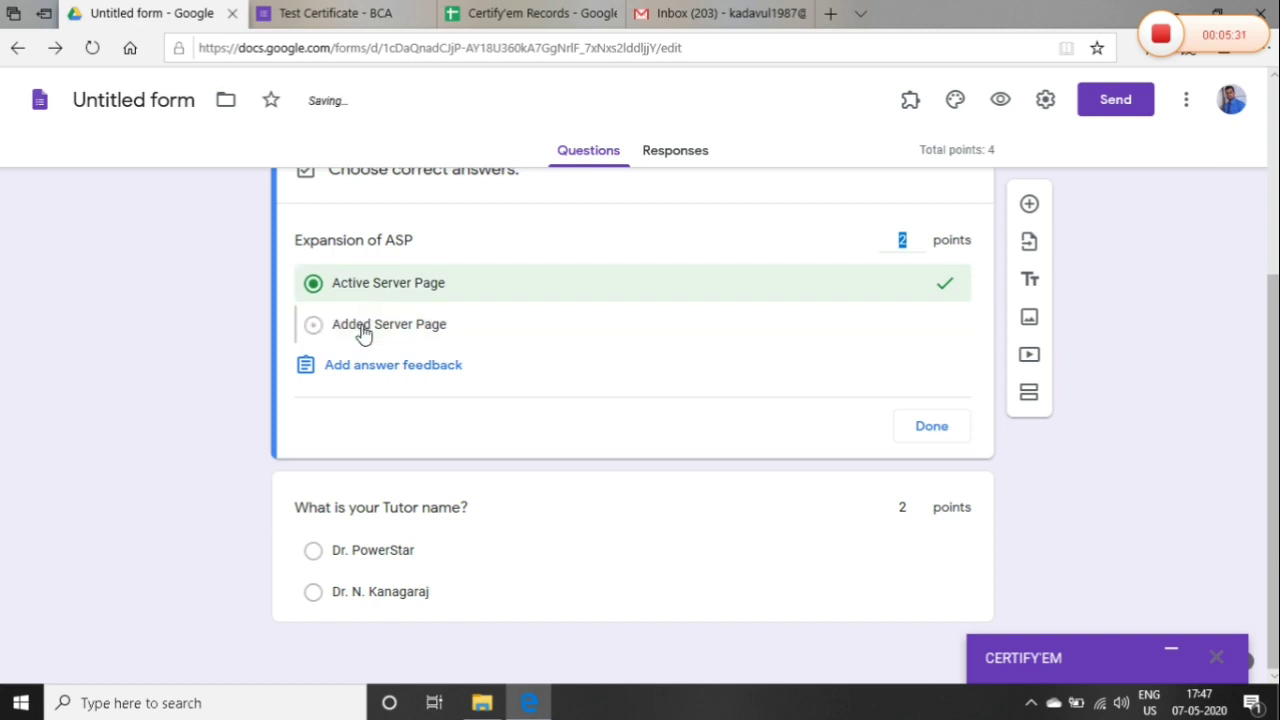
Mark the second tutor name correct on the tutor question, then recheck the ASP answer key
{"action": "left_click", "coordinate": [394, 598]}
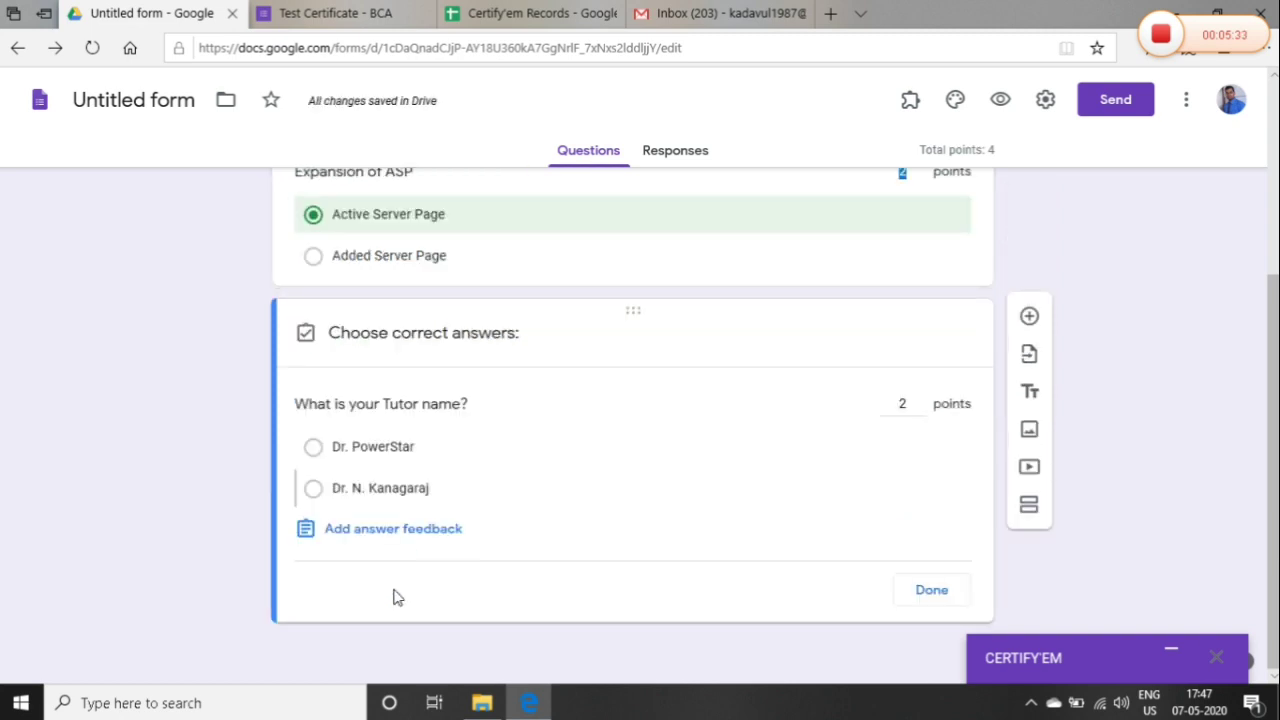
{"action": "left_click", "coordinate": [362, 492]}
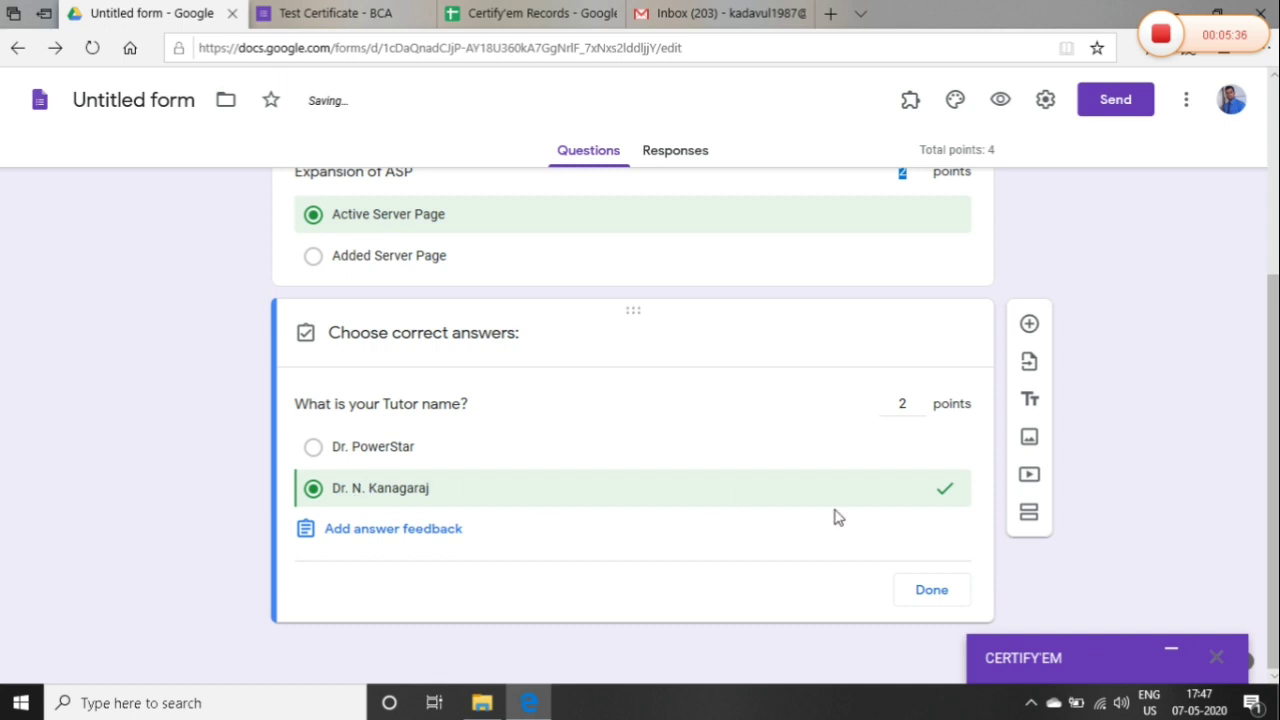
{"action": "left_click", "coordinate": [931, 591]}
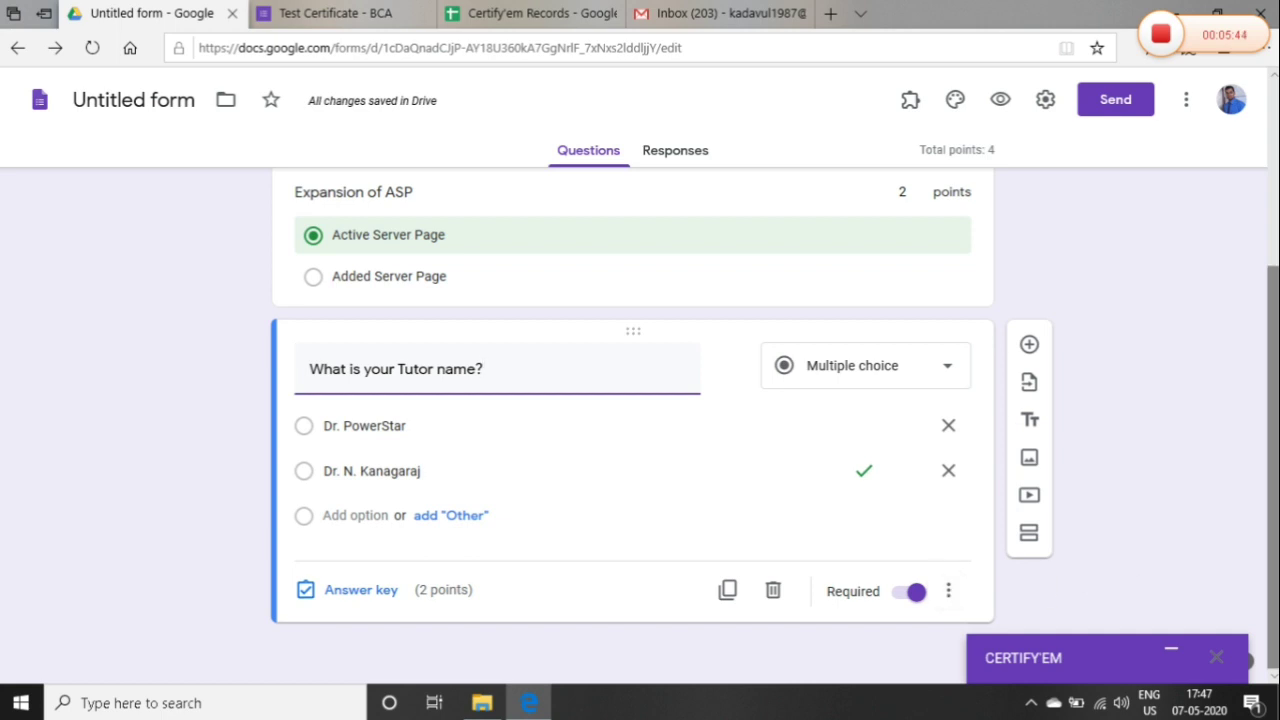
{"action": "scroll", "coordinate": [1272, 450], "scroll_direction": "up", "scroll_amount": 1}
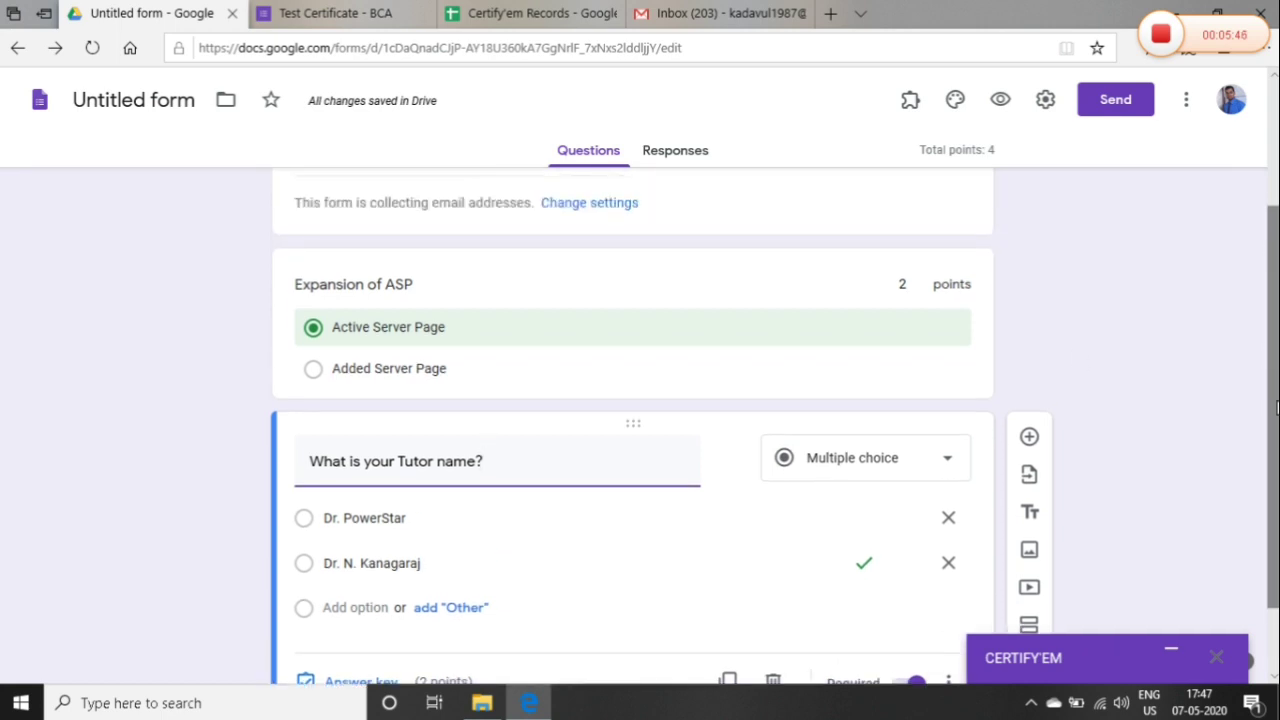
{"action": "left_click", "coordinate": [677, 342]}
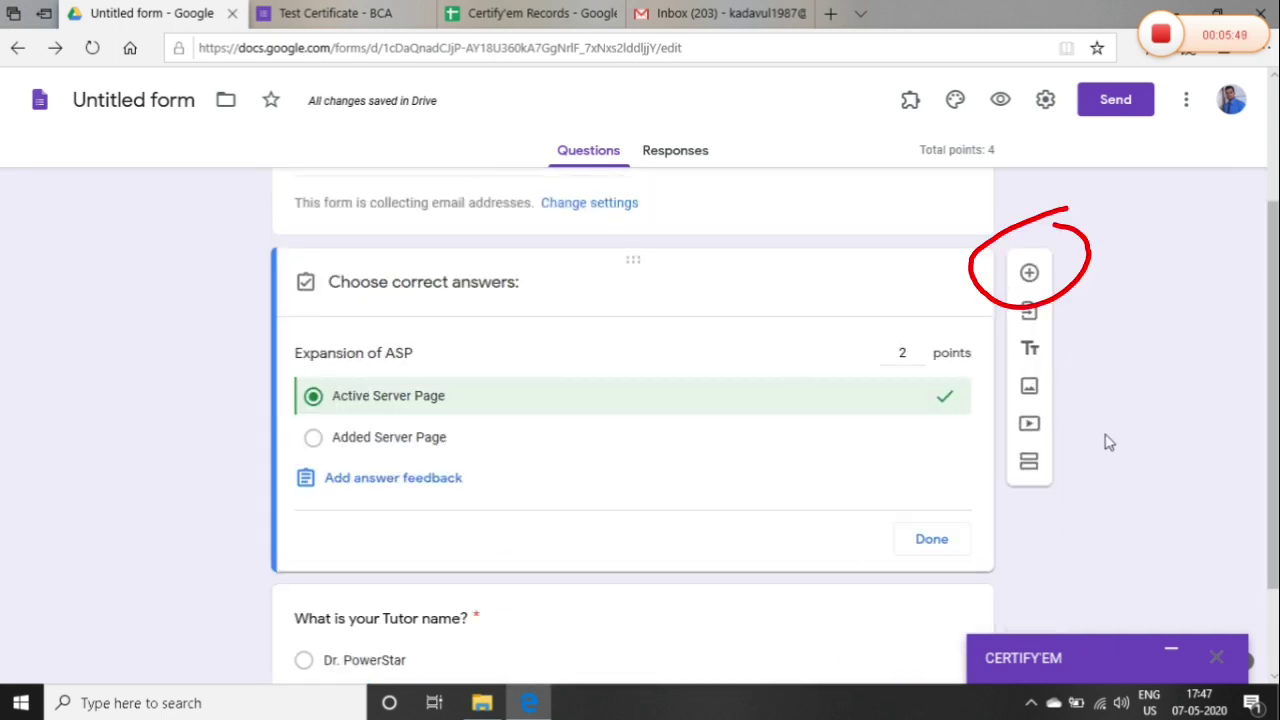
{"action": "left_click", "coordinate": [930, 540]}
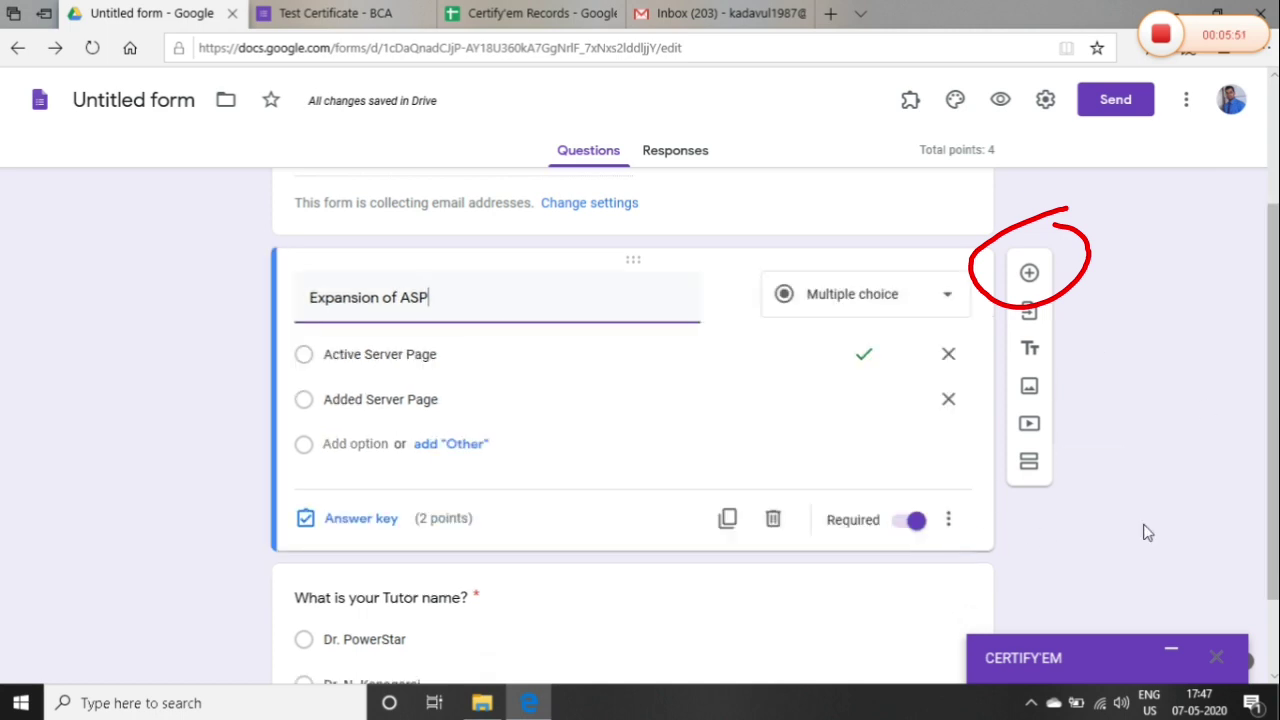
{"action": "scroll", "coordinate": [1273, 620], "scroll_direction": "down", "scroll_amount": 1}
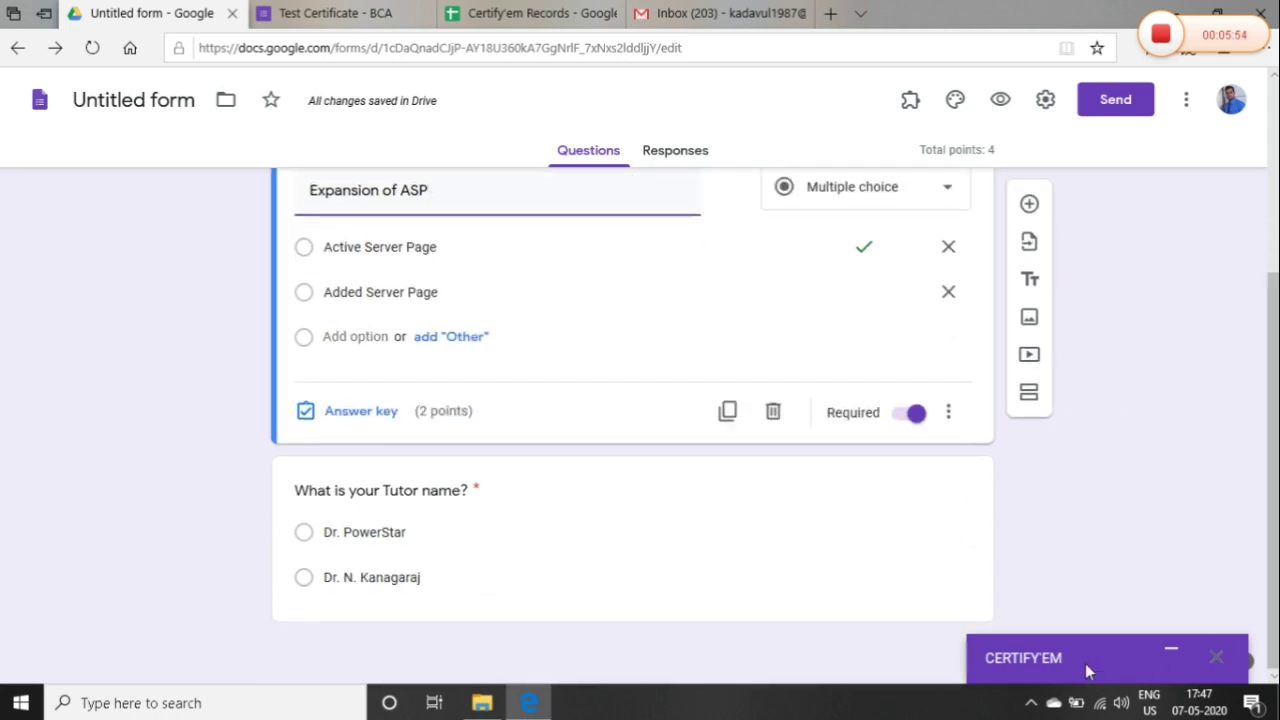
{"action": "scroll", "coordinate": [1275, 289], "scroll_direction": "up", "scroll_amount": 3}
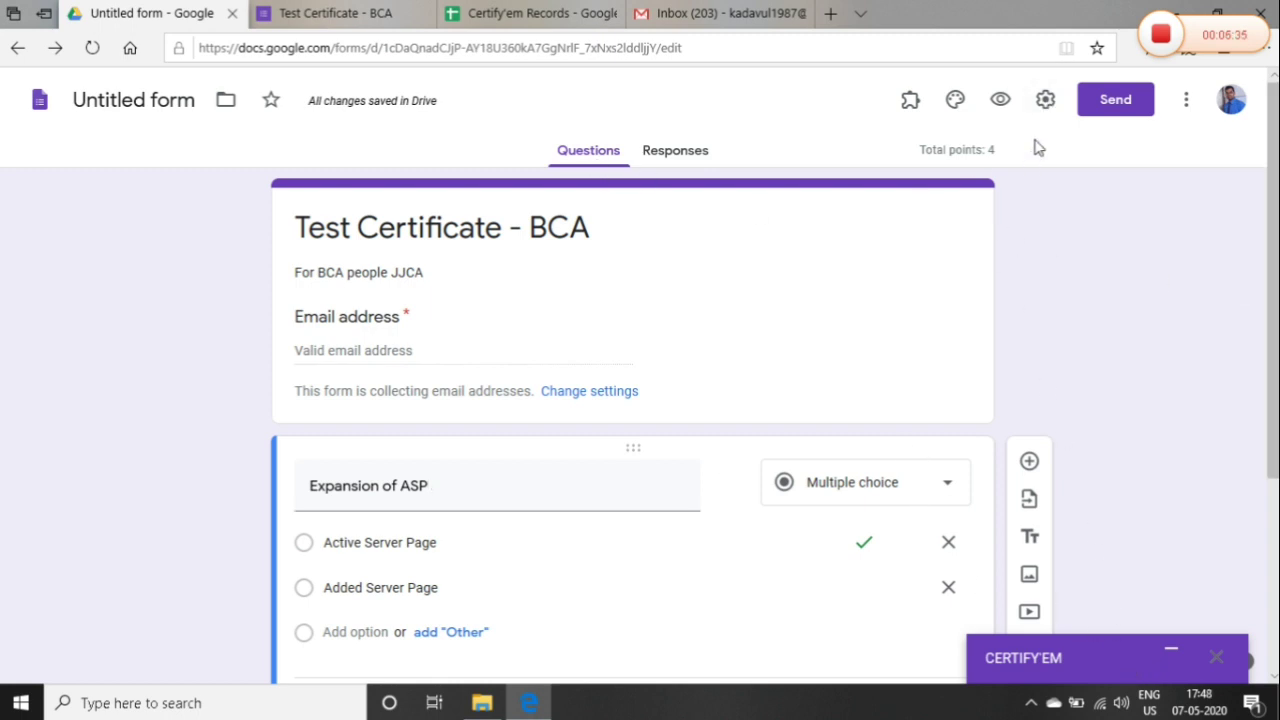
Send the quiz invitation by email to the respondent's Gmail address
{"action": "left_click", "coordinate": [1093, 108]}
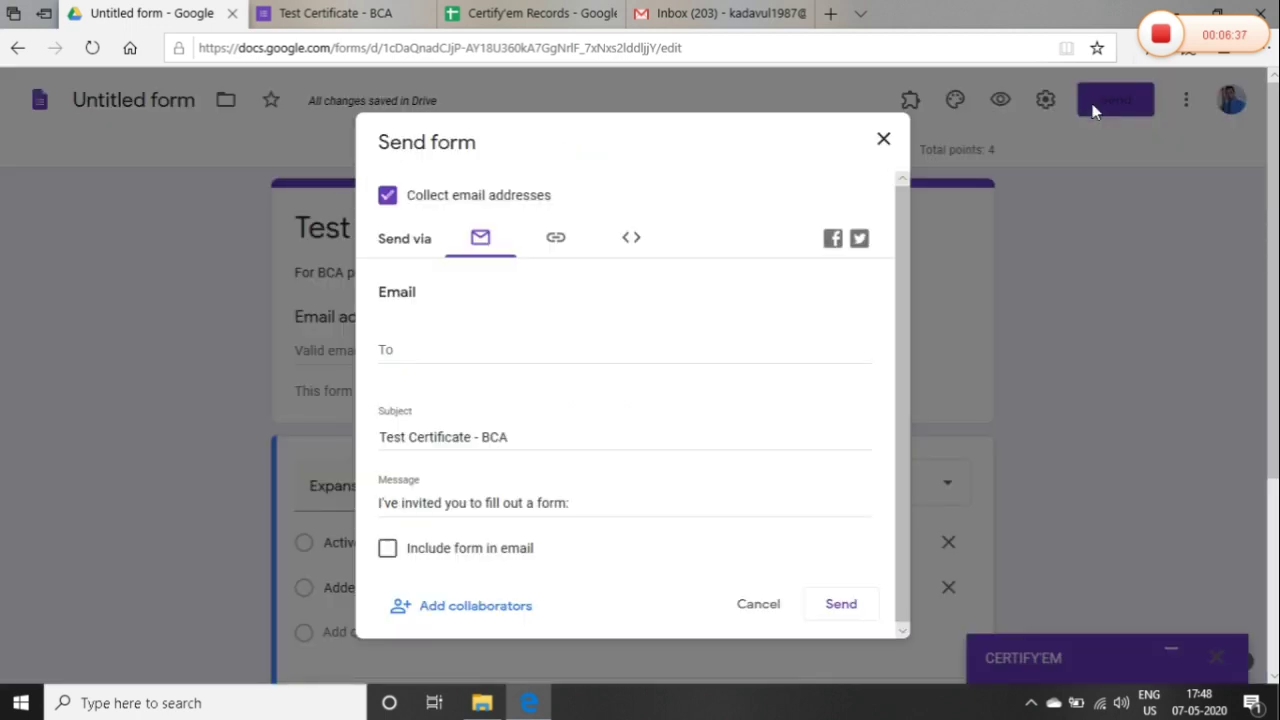
{"action": "left_click", "coordinate": [487, 351]}
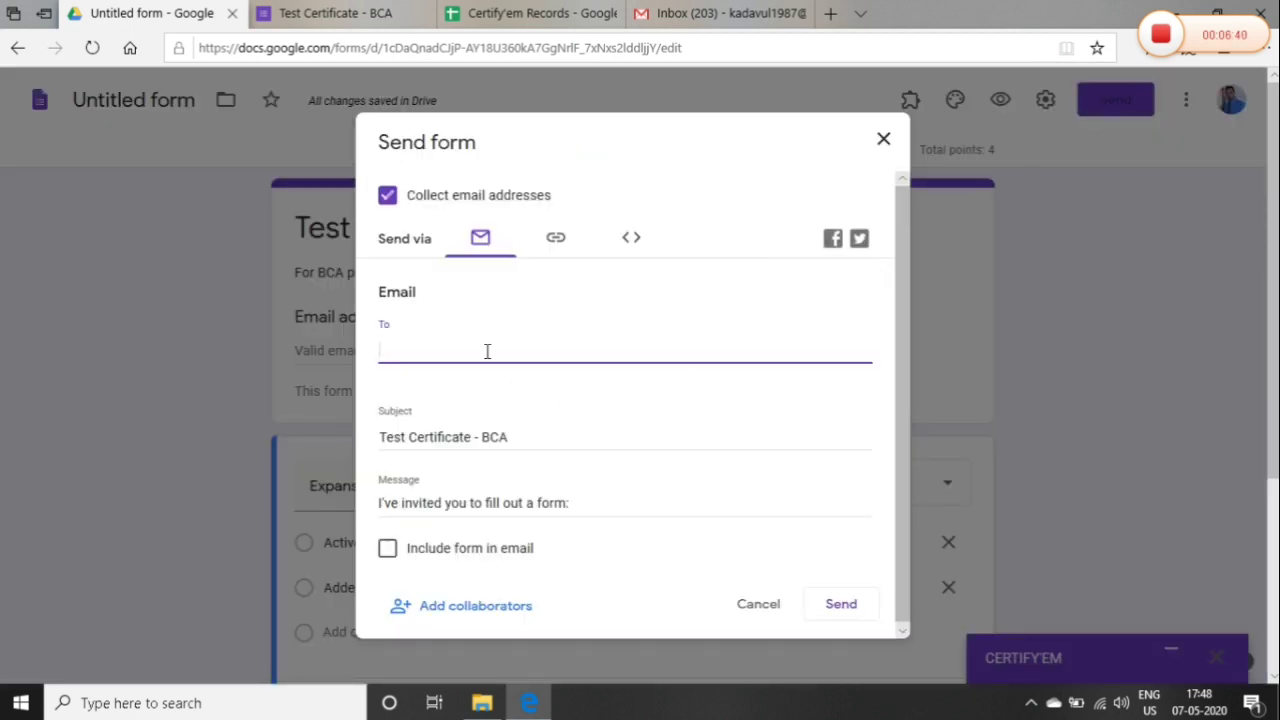
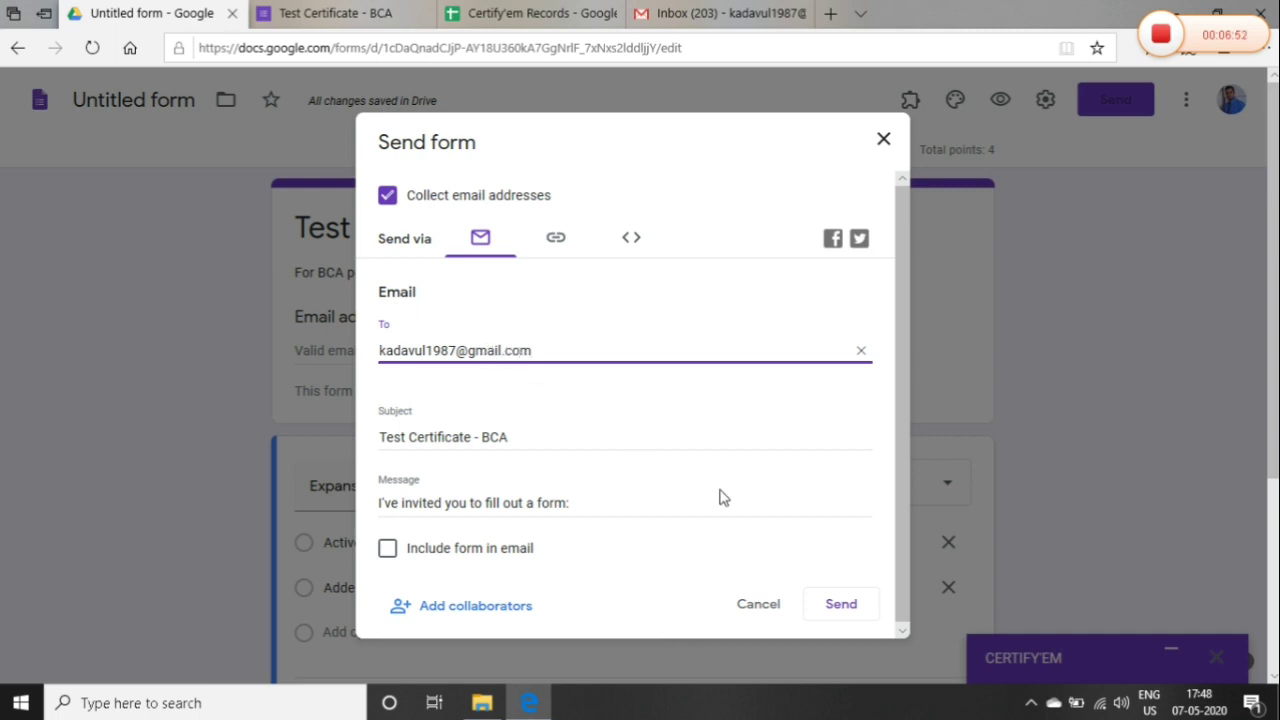
{"action": "left_click", "coordinate": [823, 612]}
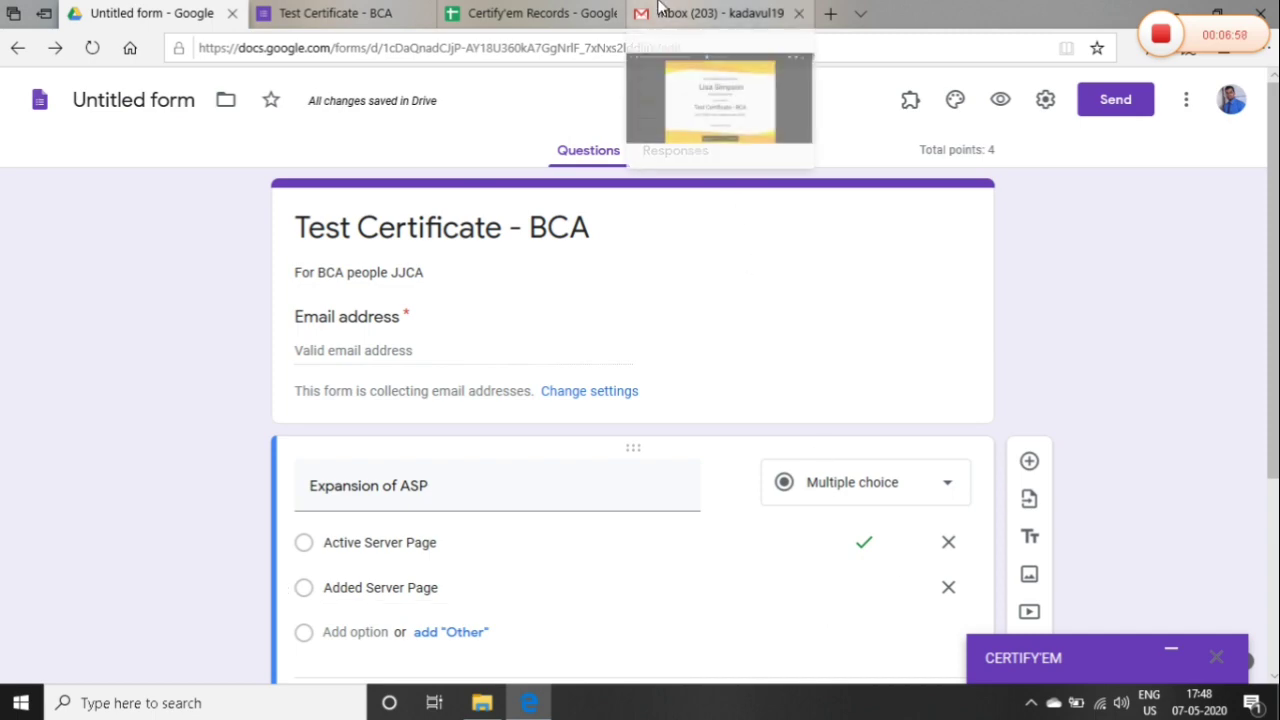
Reload the Gmail inbox, open the 'Test Certificate - BCA' email and launch its Fill out form link
{"action": "left_click", "coordinate": [660, 12]}
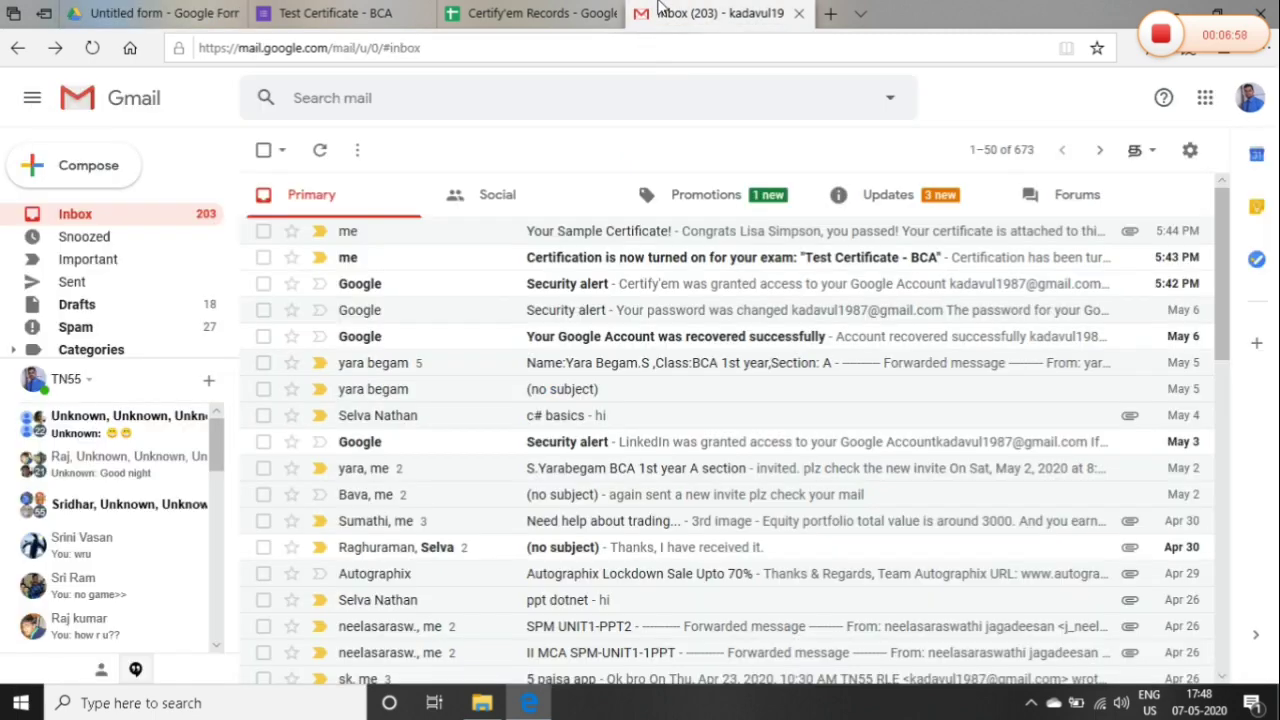
{"action": "left_click", "coordinate": [463, 54]}
{"action": "key", "text": "Return"}
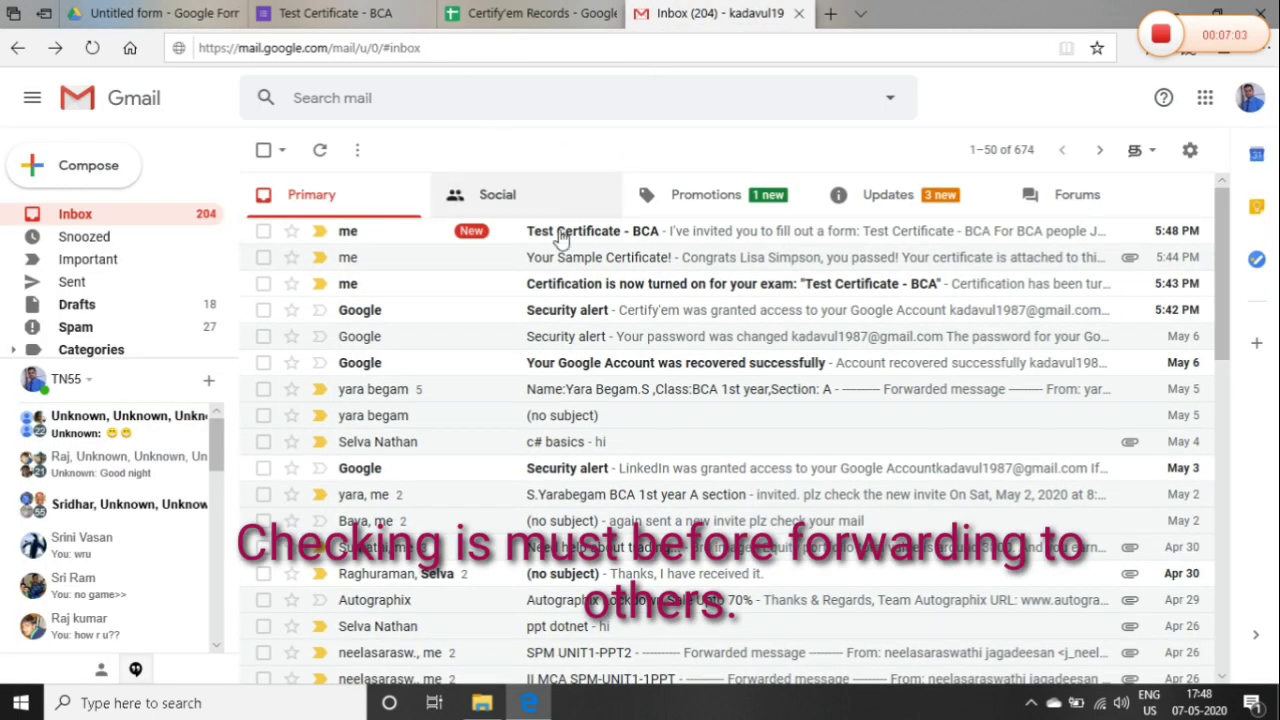
{"action": "left_click", "coordinate": [563, 242]}
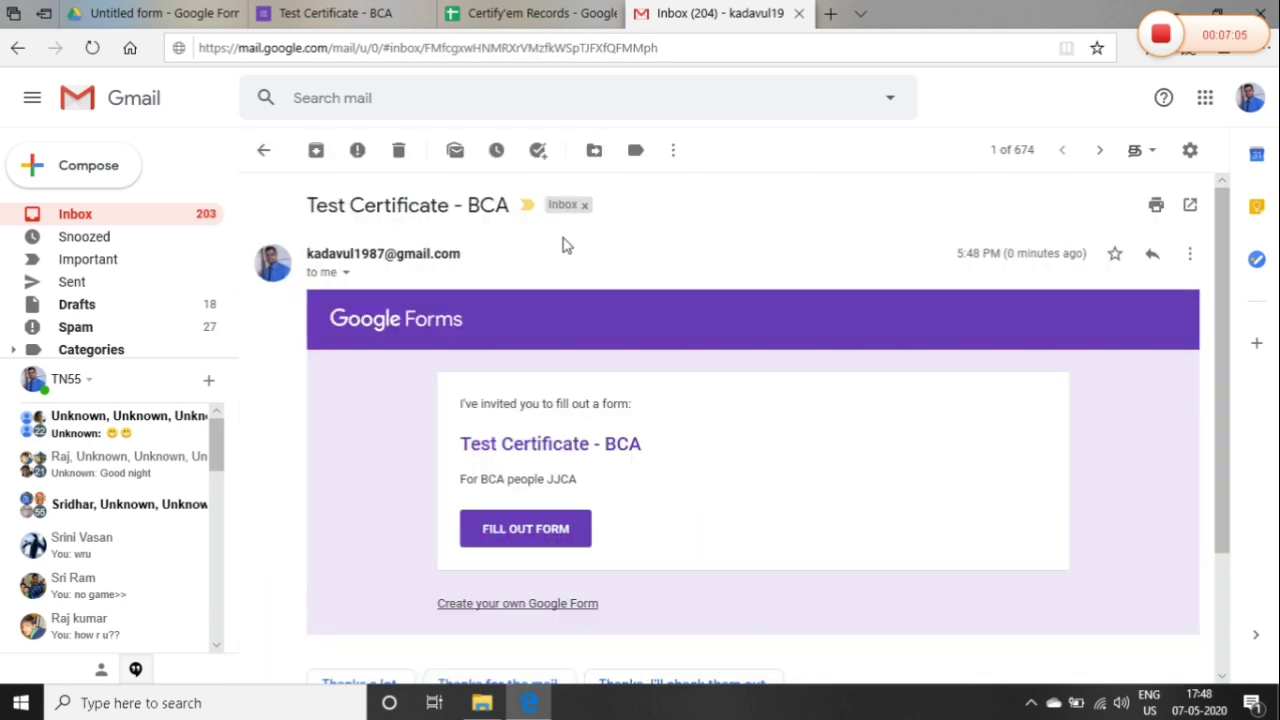
{"action": "left_click", "coordinate": [525, 528]}
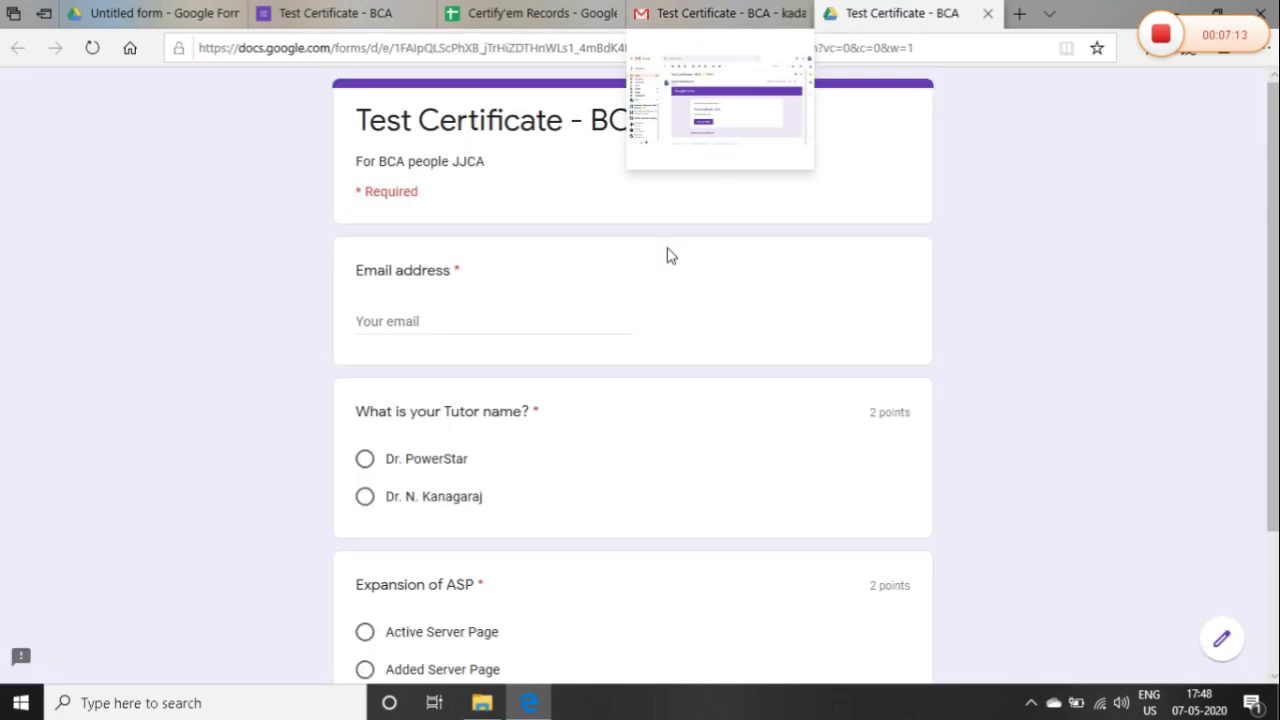
Fill in the respondent's e-mail, choose the second tutor and Active Server Page, submit, and view the 4/4 score
{"action": "left_click", "coordinate": [497, 320]}
{"action": "type", "text": "kada"}
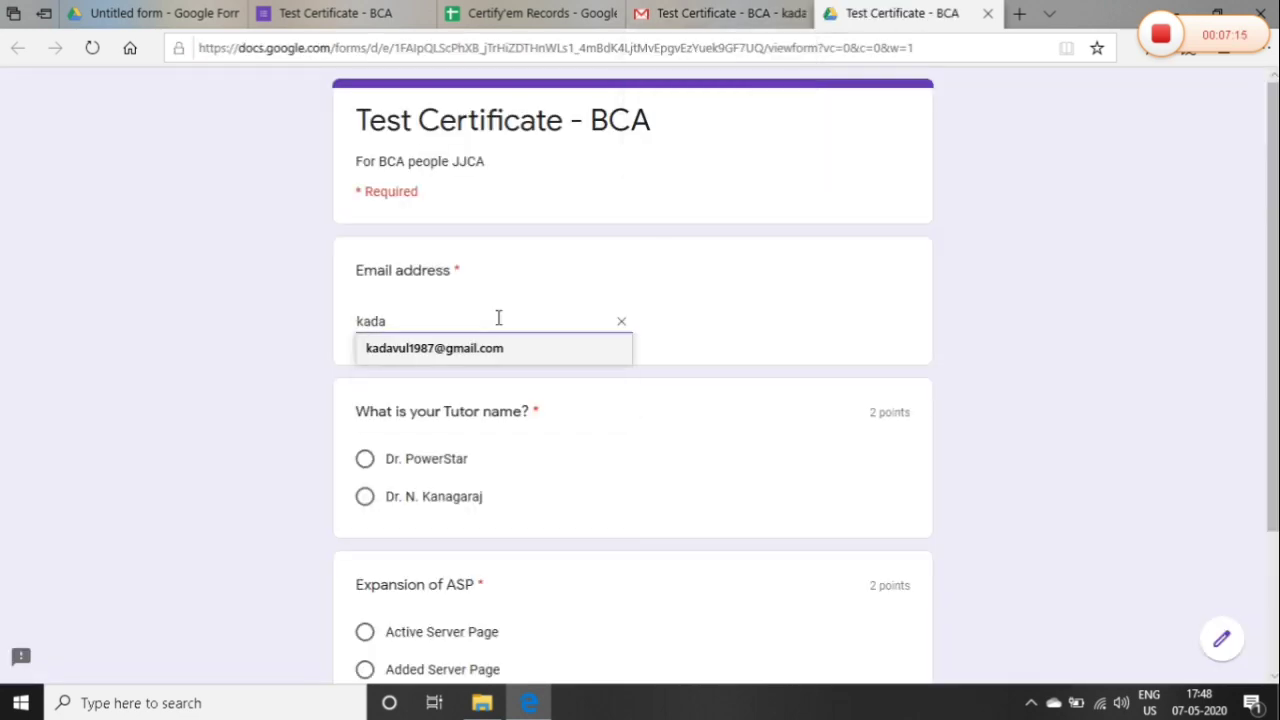
{"action": "left_click", "coordinate": [457, 348]}
{"action": "left_click", "coordinate": [364, 499]}
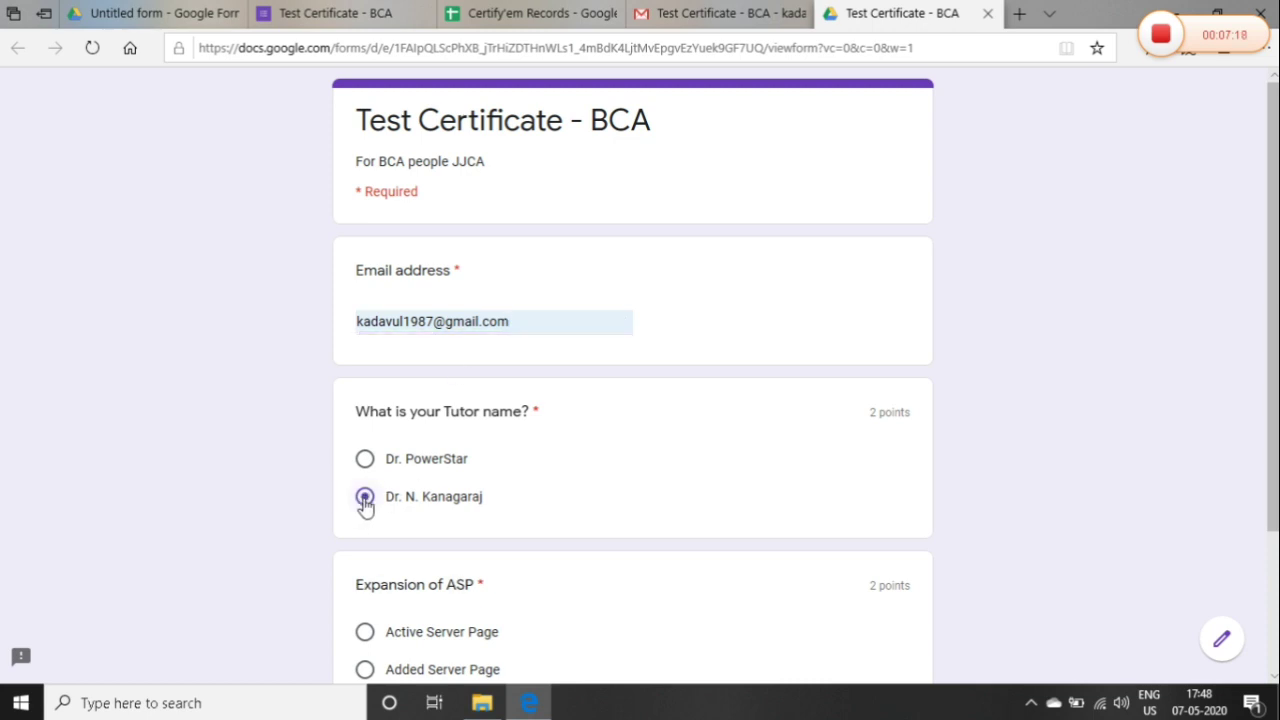
{"action": "scroll", "coordinate": [555, 510], "scroll_direction": "down", "scroll_amount": 3}
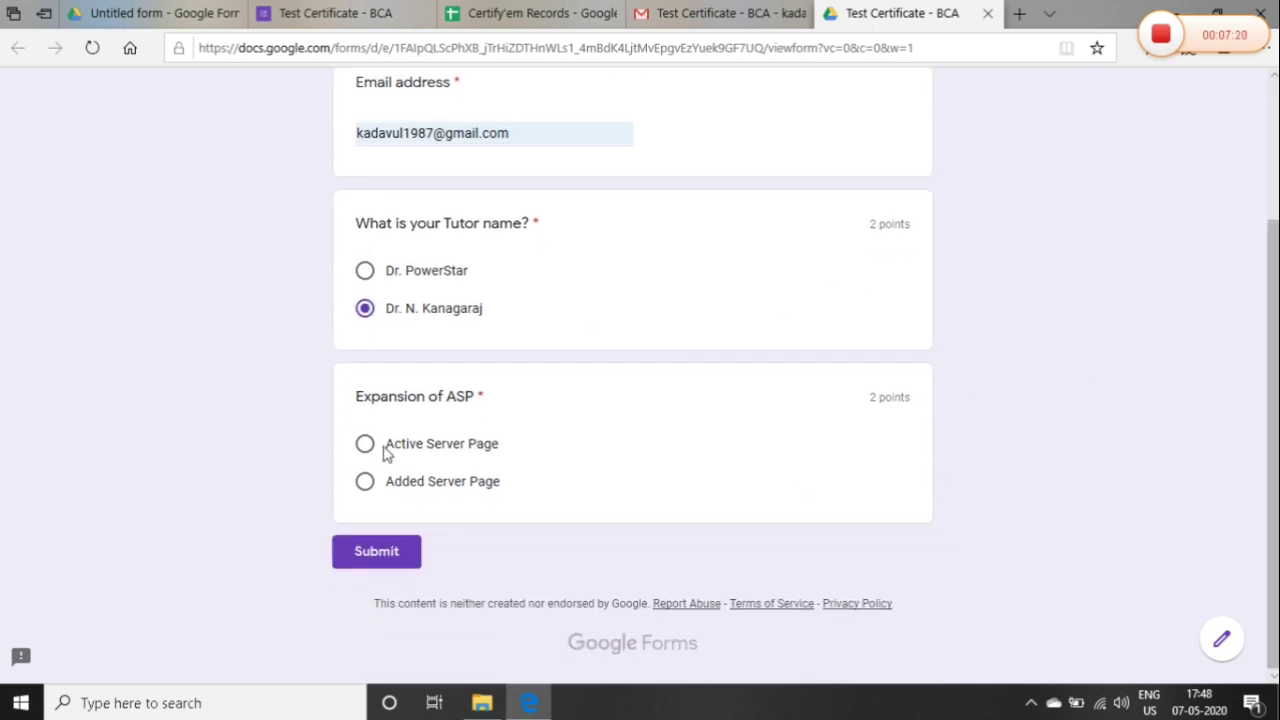
{"action": "left_click", "coordinate": [364, 445]}
{"action": "left_click", "coordinate": [372, 559]}
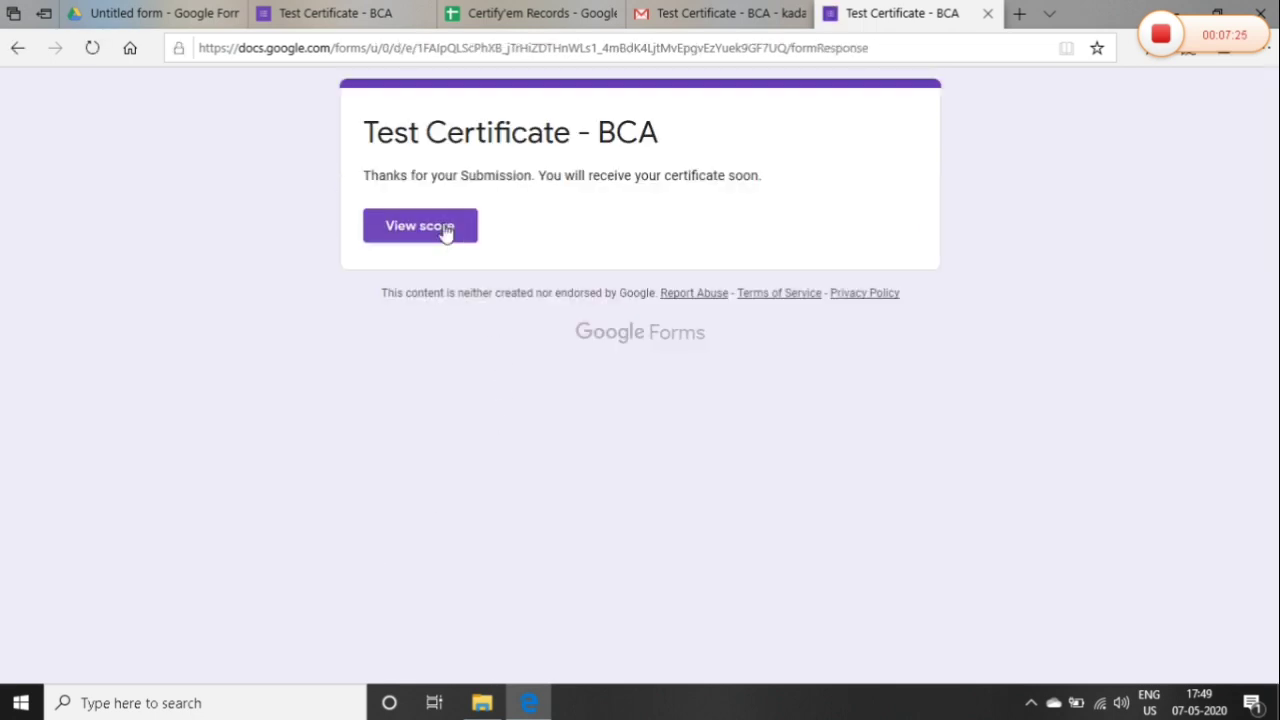
{"action": "left_click", "coordinate": [443, 233]}
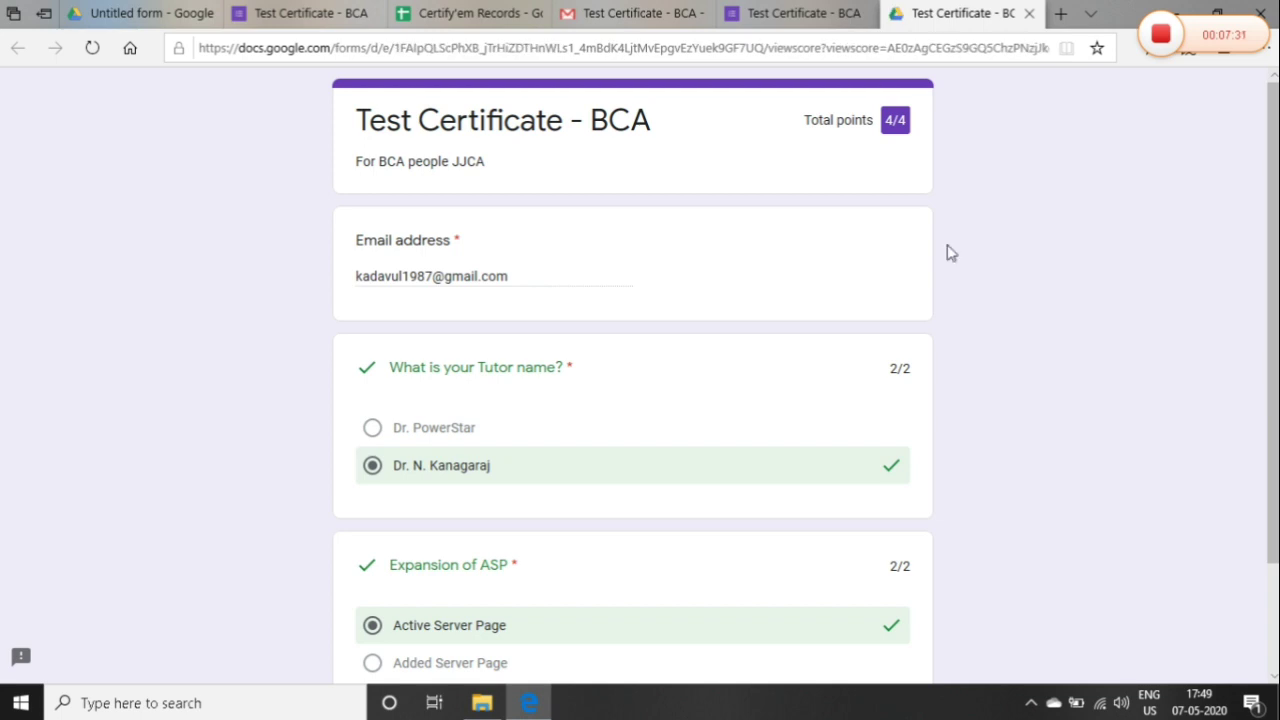
{"action": "left_click", "coordinate": [758, 8]}
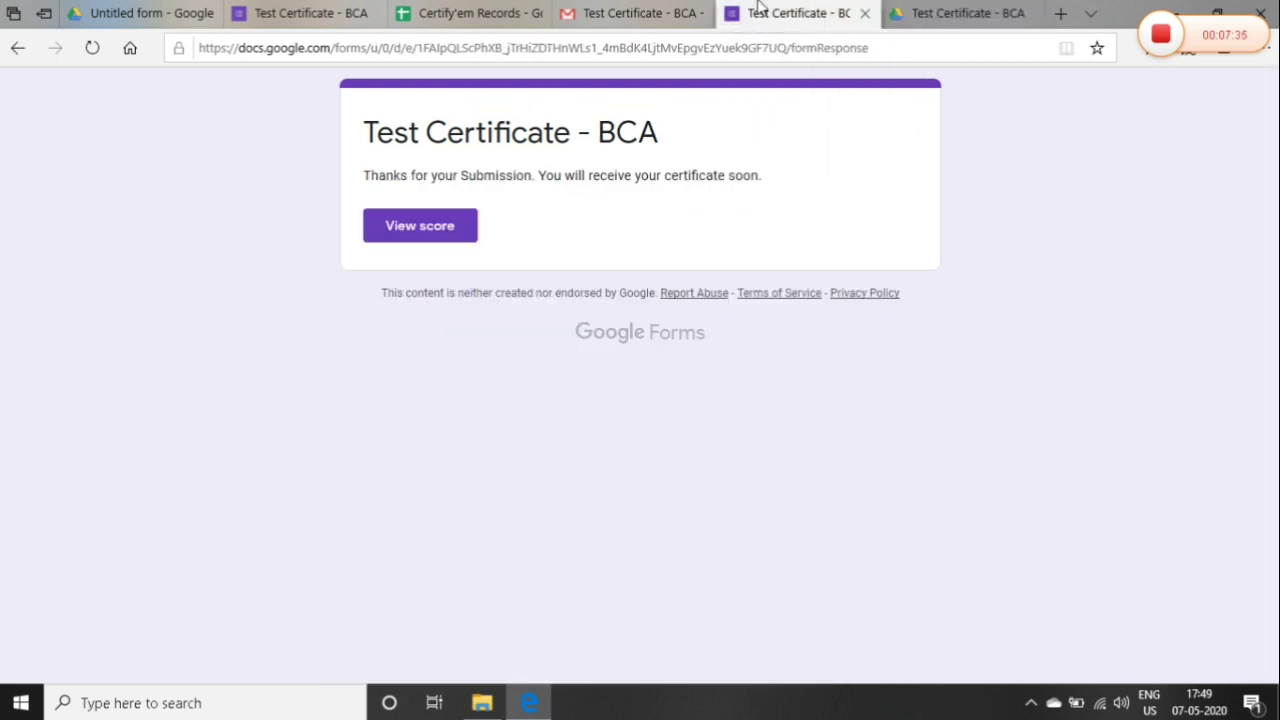
Verify the Certify'em Records sheet logs 4 points, 100.0%, passed TRUE, then return to Gmail
{"action": "left_click", "coordinate": [489, 10]}
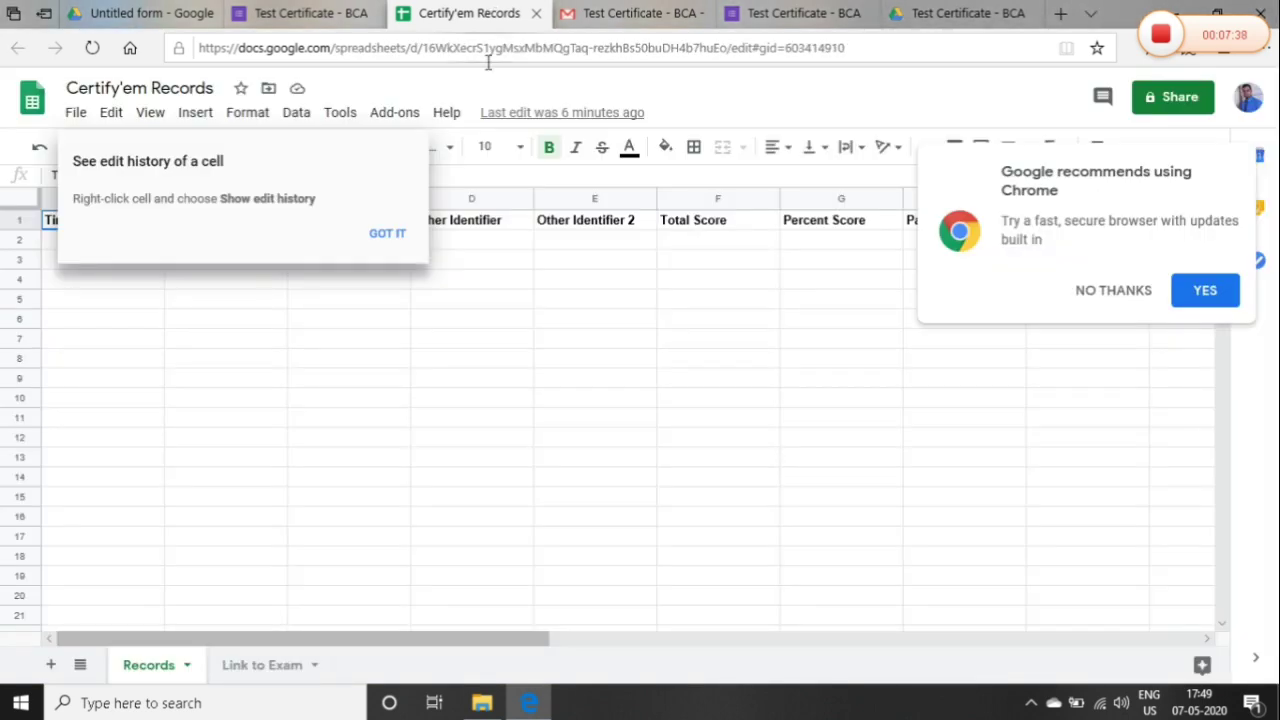
{"action": "left_click", "coordinate": [395, 240]}
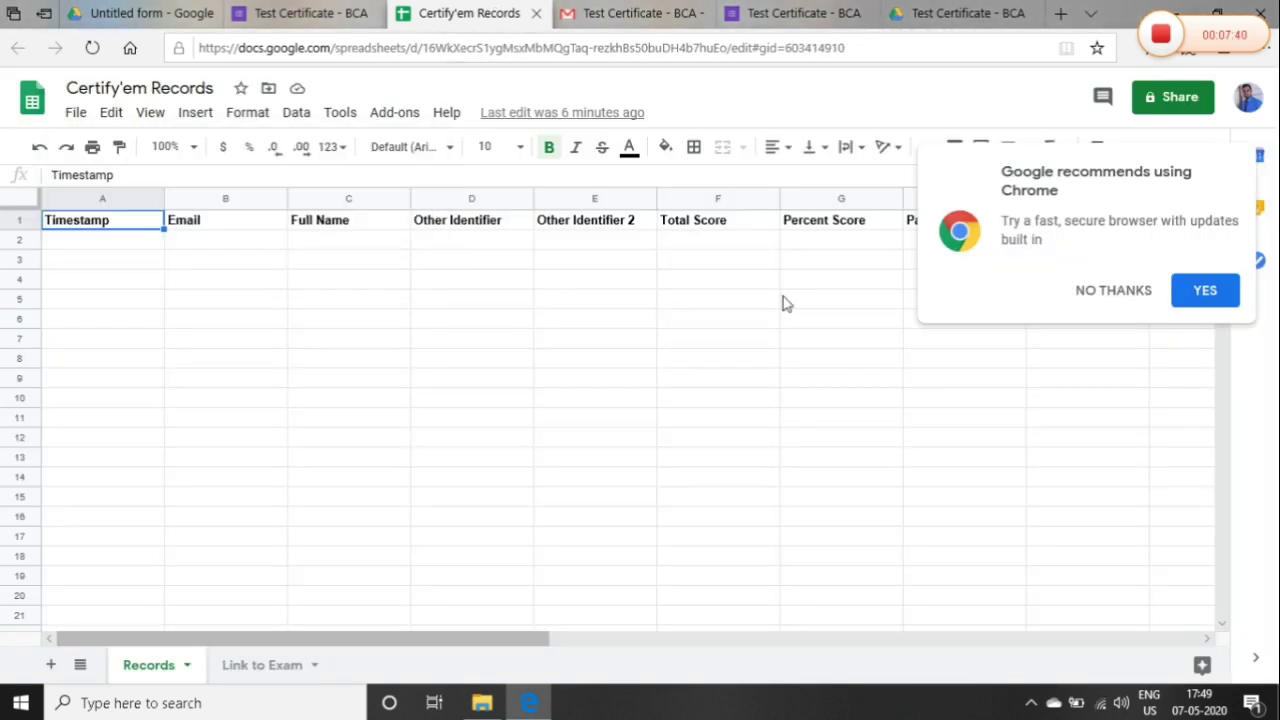
{"action": "left_click", "coordinate": [1134, 292]}
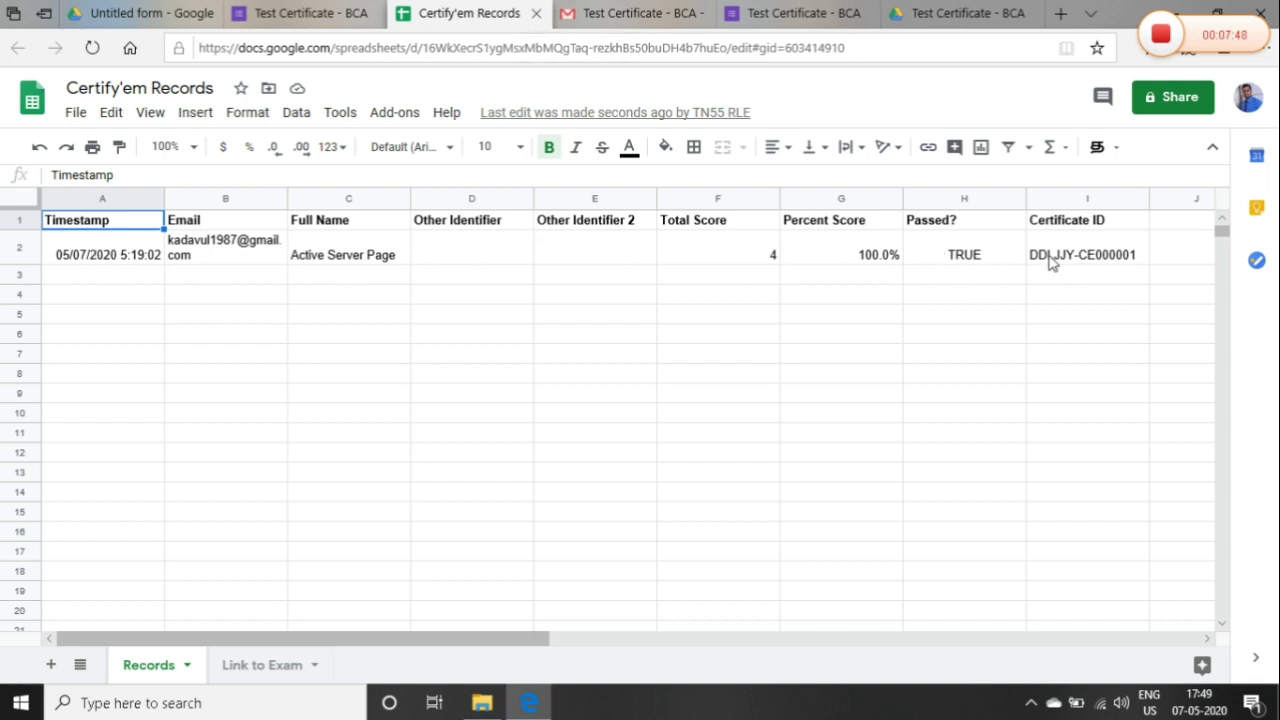
{"action": "left_click", "coordinate": [669, 12]}
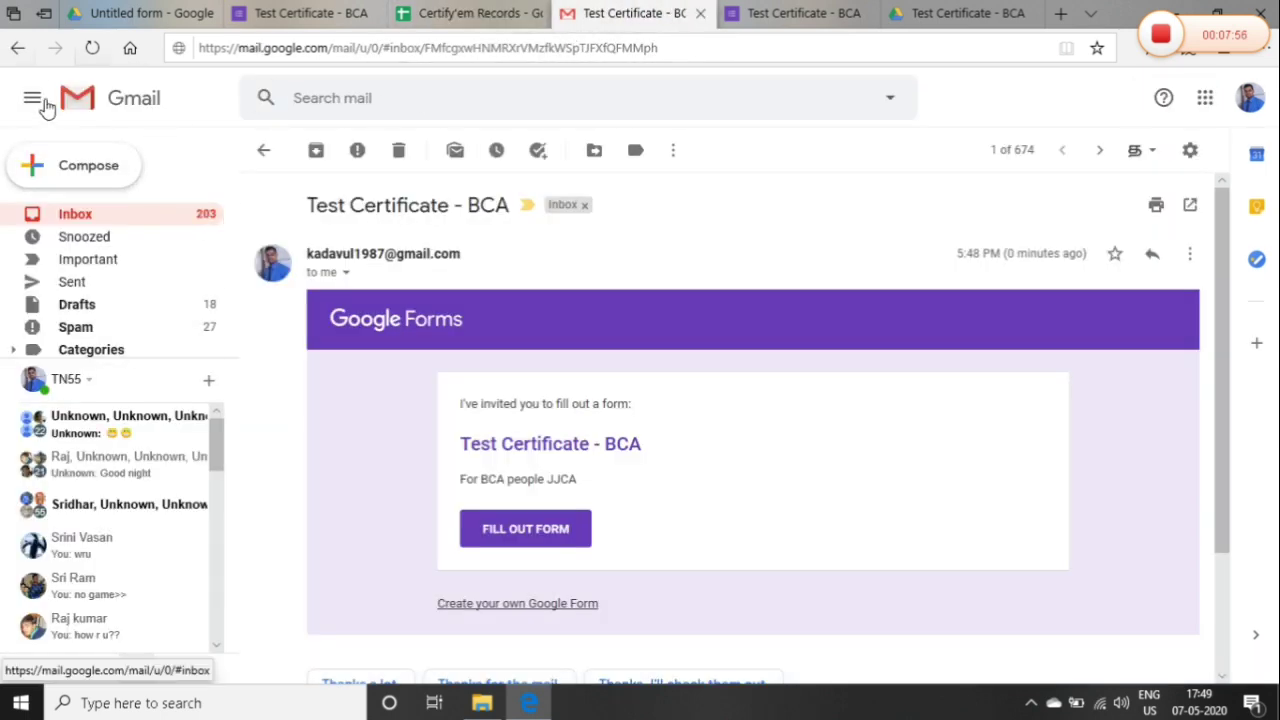
Leave the email for the Gmail inbox, then return to the form editor's Certify'em panel
{"action": "left_click", "coordinate": [268, 155]}
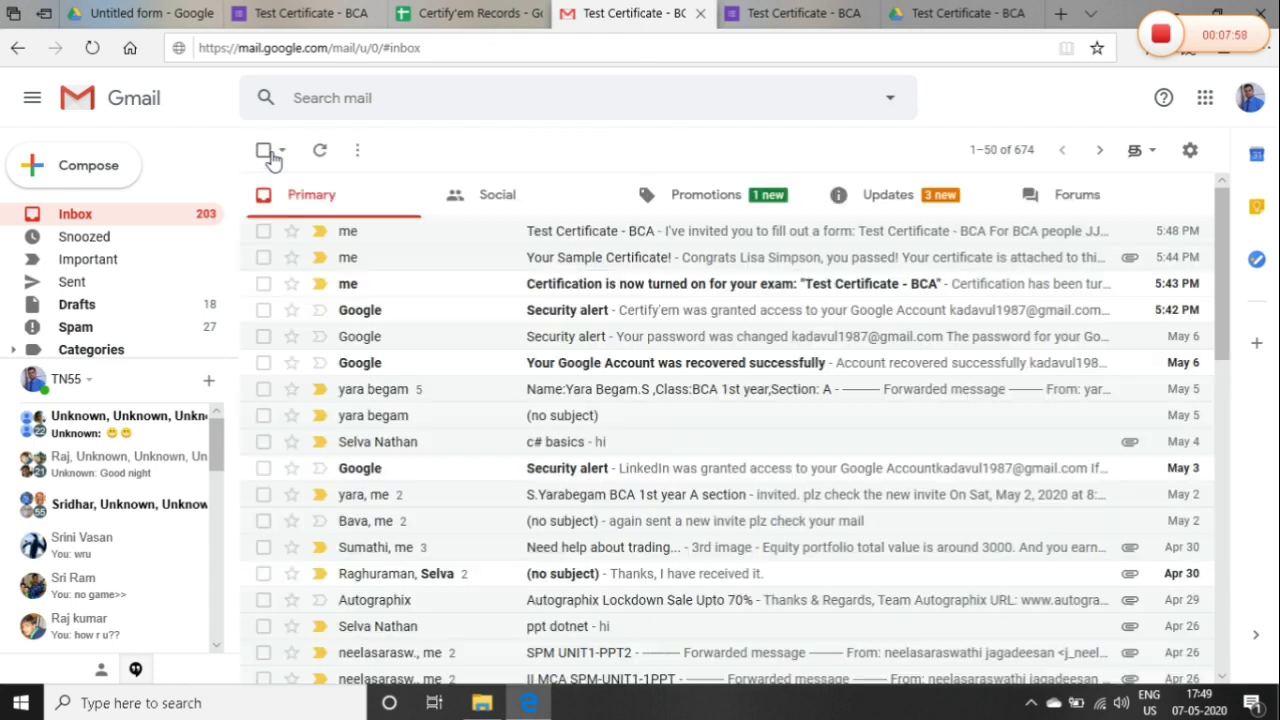
{"action": "left_click", "coordinate": [427, 51]}
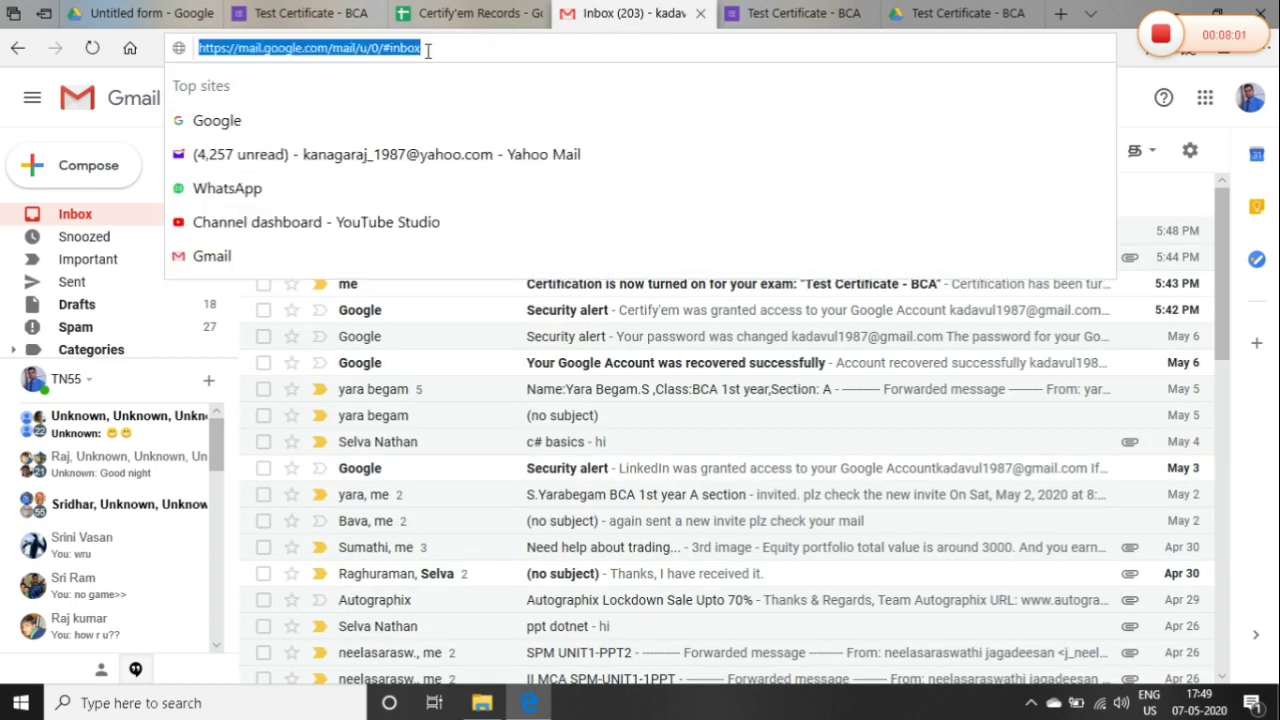
{"action": "key", "text": "Escape"}
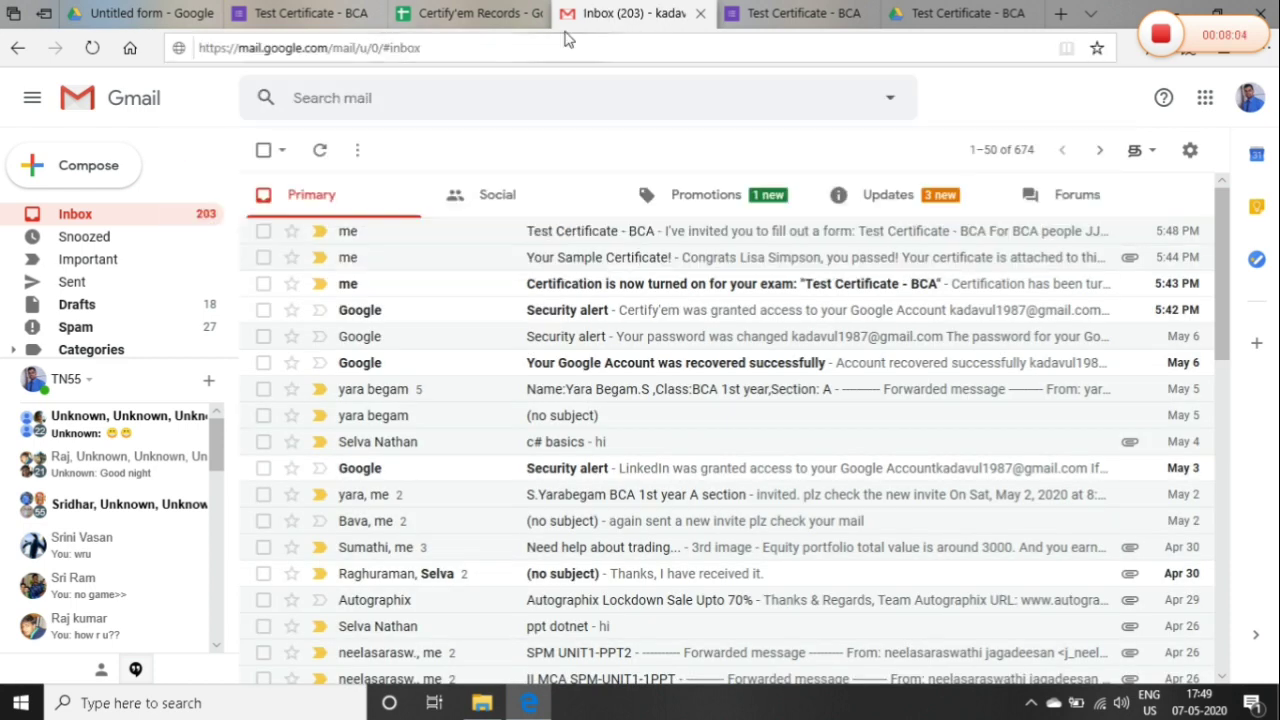
{"action": "left_click", "coordinate": [520, 12]}
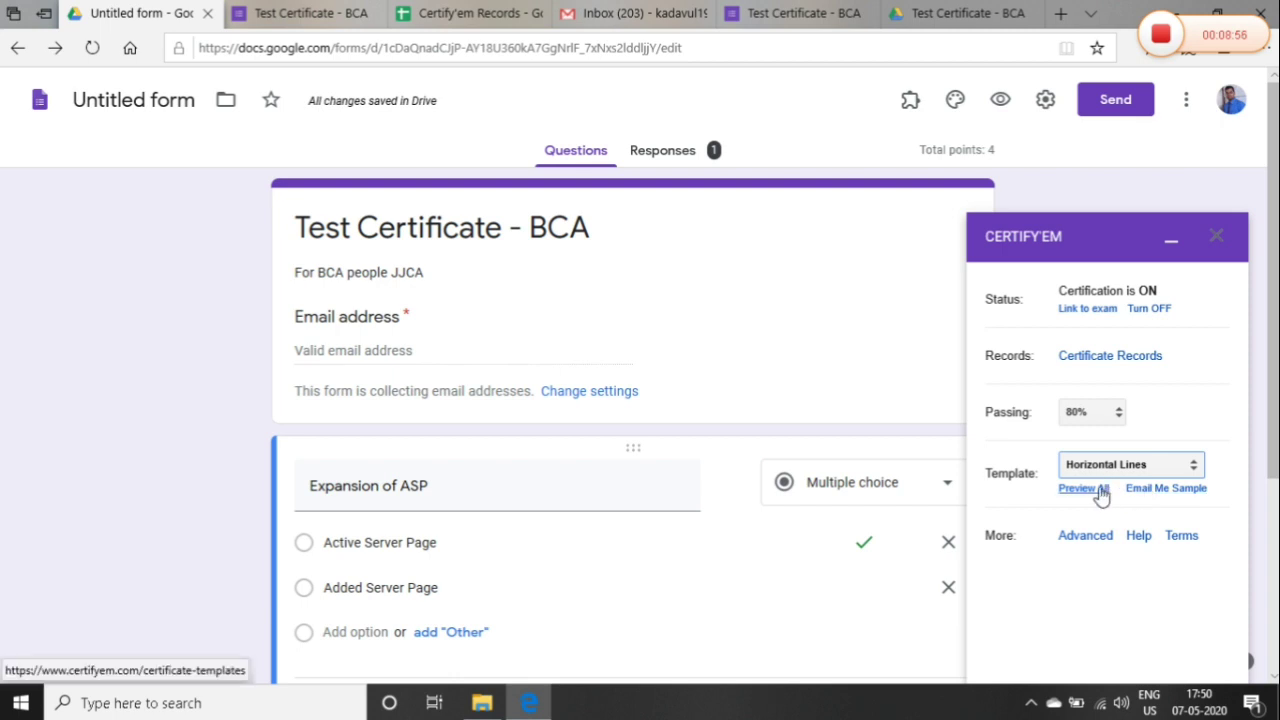
Review Certify'em's advanced options, including the submission message, then close them
{"action": "left_click", "coordinate": [1086, 535]}
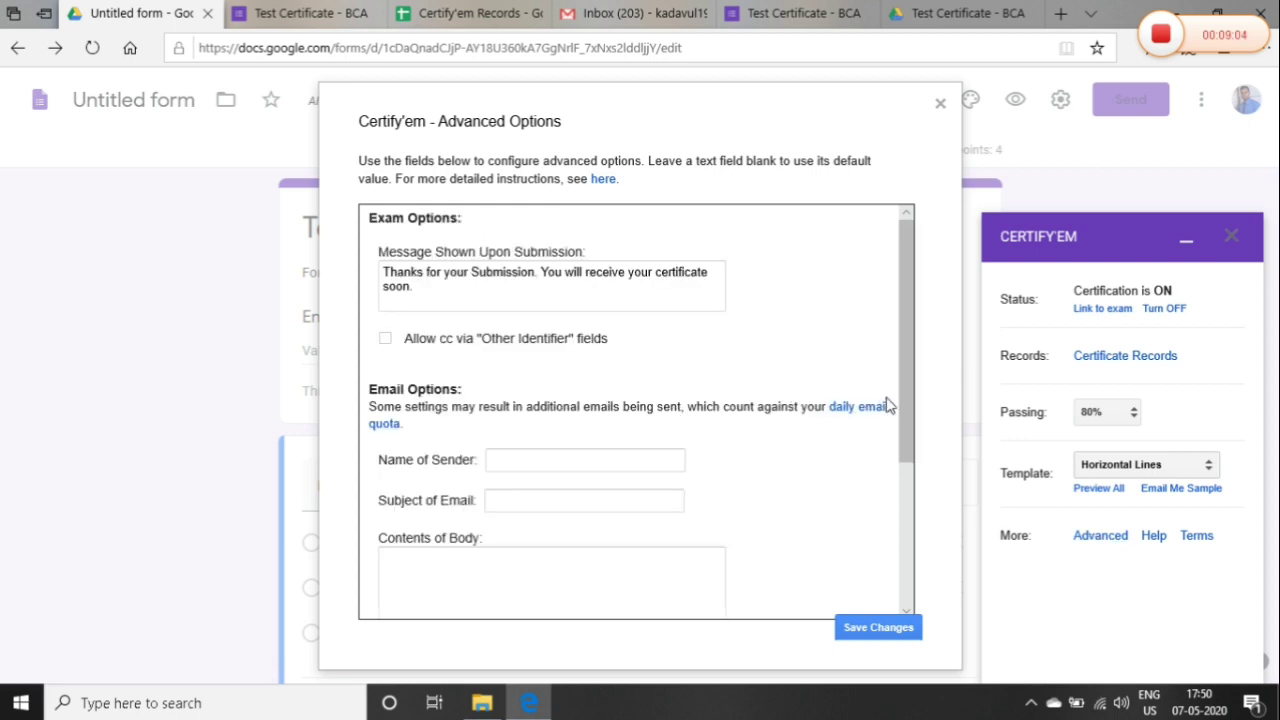
{"action": "left_click_drag", "start_coordinate": [904, 409], "coordinate": [907, 416]}
{"action": "left_click", "coordinate": [940, 103]}
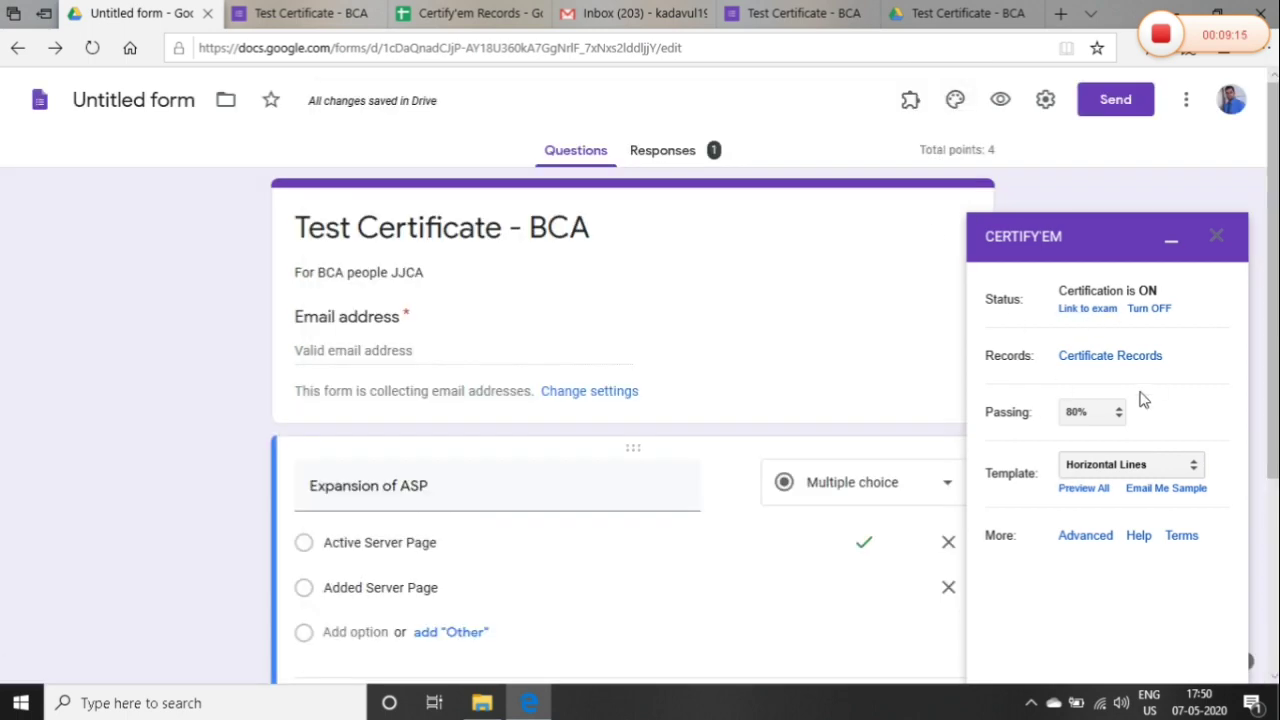
Go to the Gmail inbox topped by the Test Certificate - BCA invitation
{"action": "left_click", "coordinate": [630, 13]}
{"action": "left_click", "coordinate": [480, 41]}
{"action": "key", "text": "Escape"}
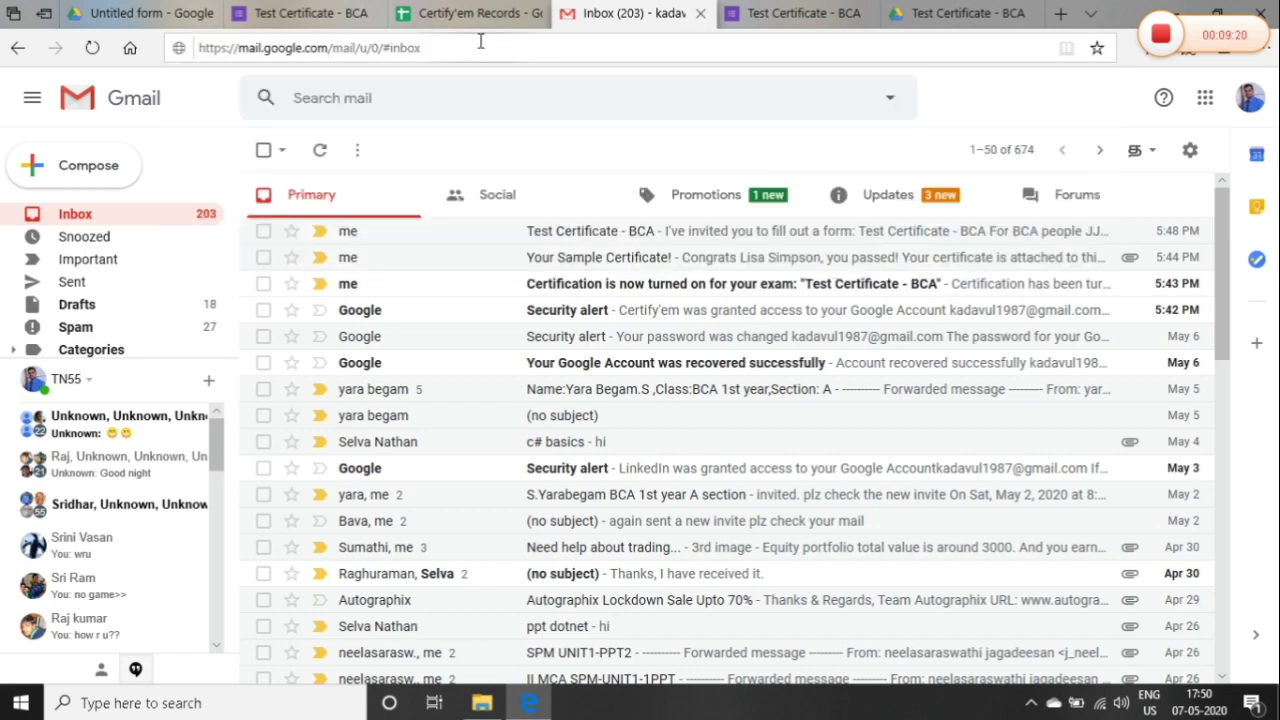
Check the Full Name (C2), email (B2) and certificate ID (I2) in Certify'em Records
{"action": "left_click", "coordinate": [480, 47]}
{"action": "key", "text": "Escape"}
{"action": "left_click", "coordinate": [469, 12]}
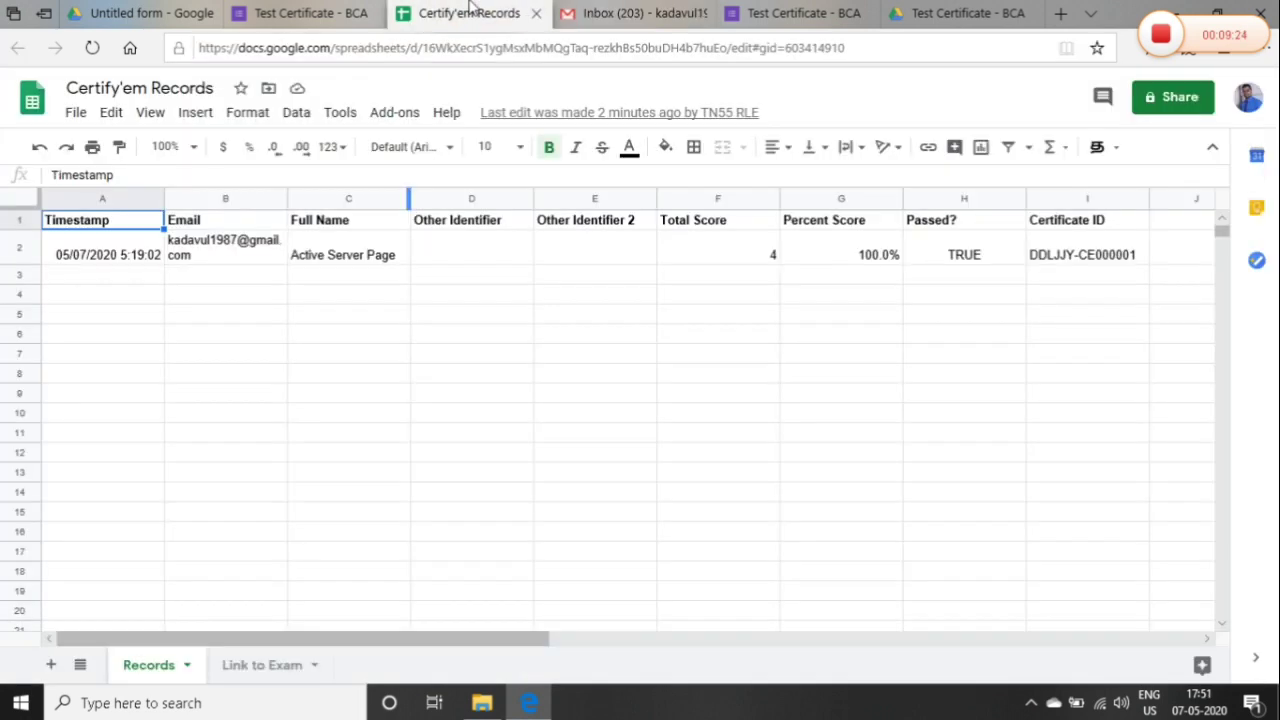
{"action": "left_click", "coordinate": [351, 245]}
{"action": "left_click", "coordinate": [240, 254]}
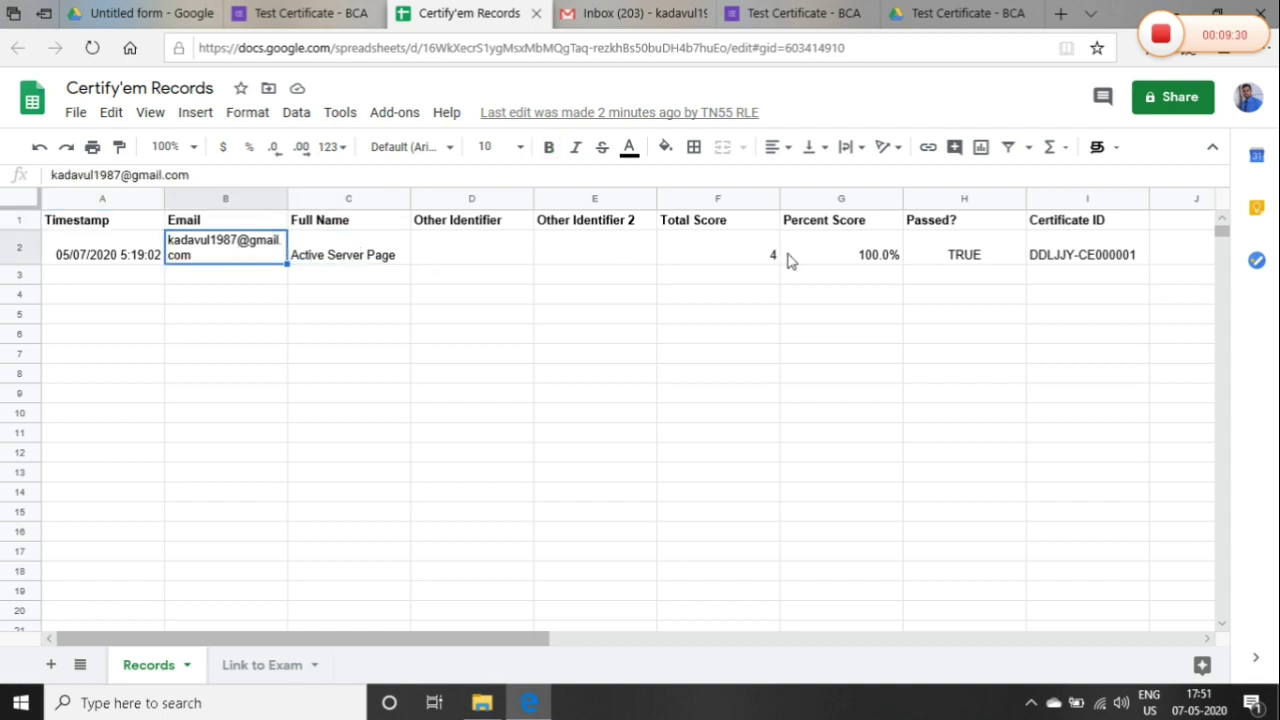
{"action": "left_click", "coordinate": [1061, 260]}
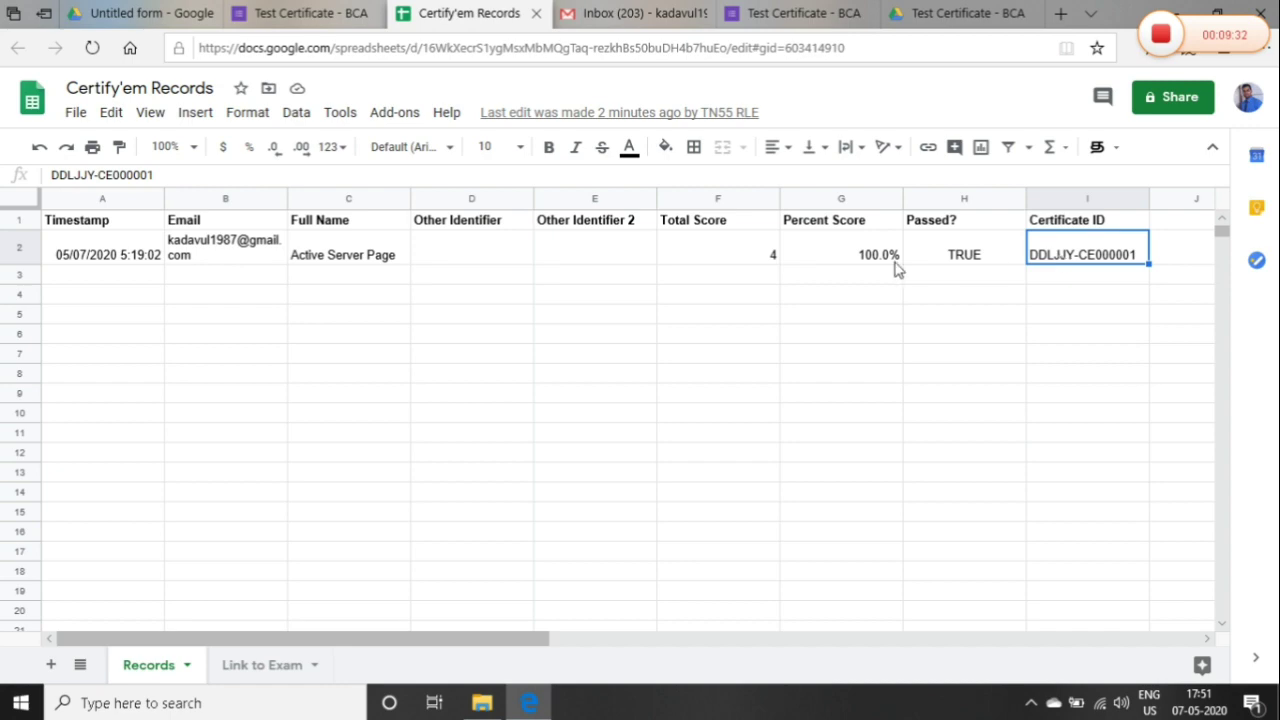
{"action": "left_click", "coordinate": [640, 13]}
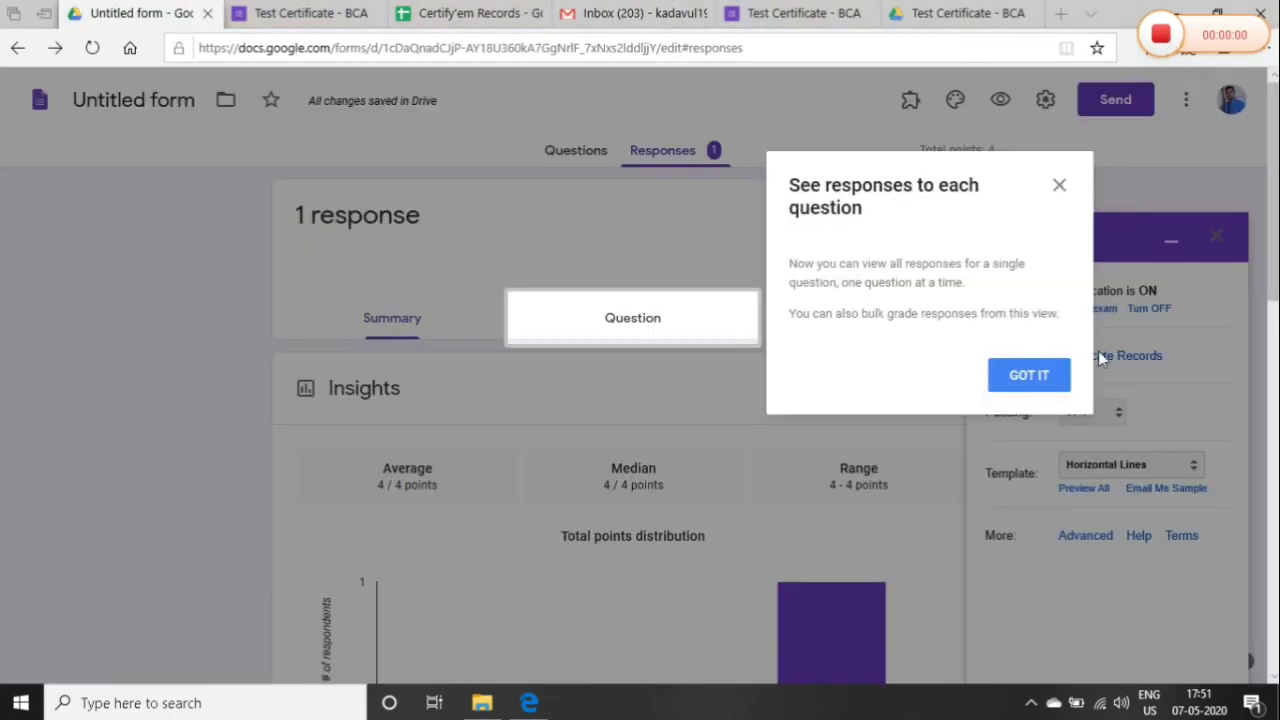
Release the quiz scores to All Respondents and email them their results
{"action": "left_click", "coordinate": [1043, 378]}
{"action": "scroll", "coordinate": [1057, 371], "scroll_direction": "down", "scroll_amount": 2}
{"action": "scroll", "coordinate": [620, 430], "scroll_direction": "down", "scroll_amount": 5}
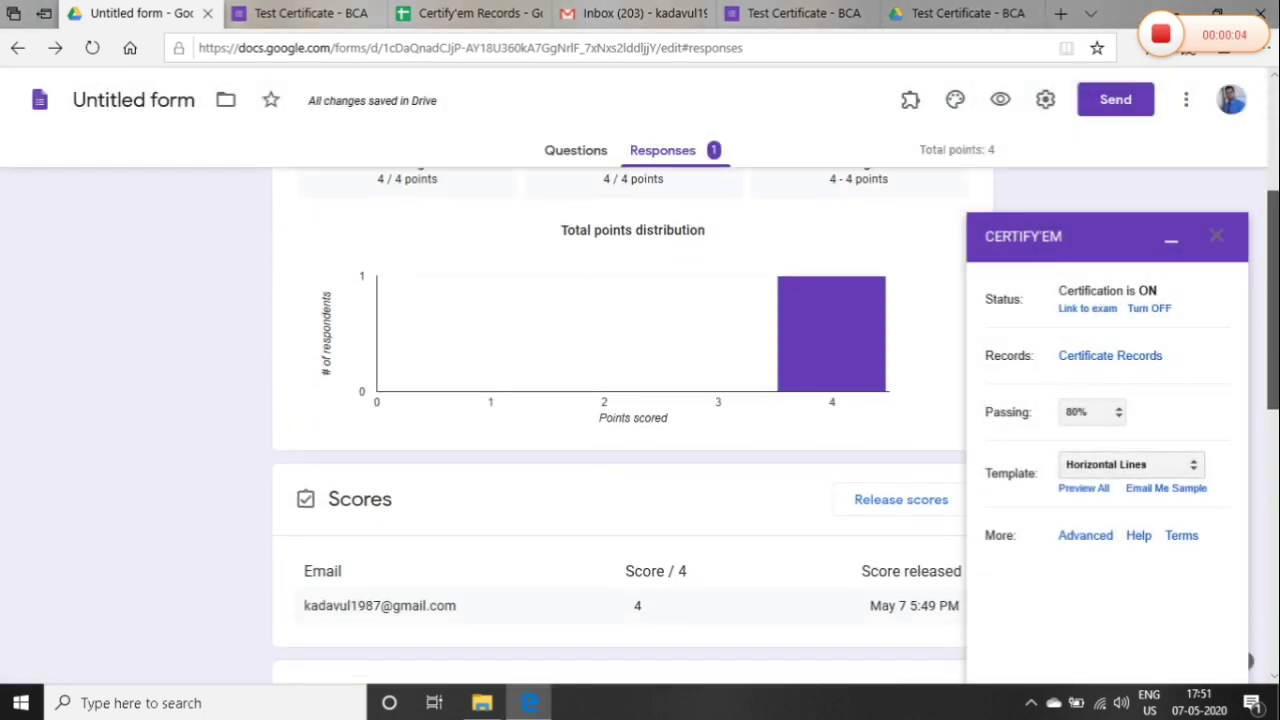
{"action": "scroll", "coordinate": [1274, 397], "scroll_direction": "down", "scroll_amount": 1}
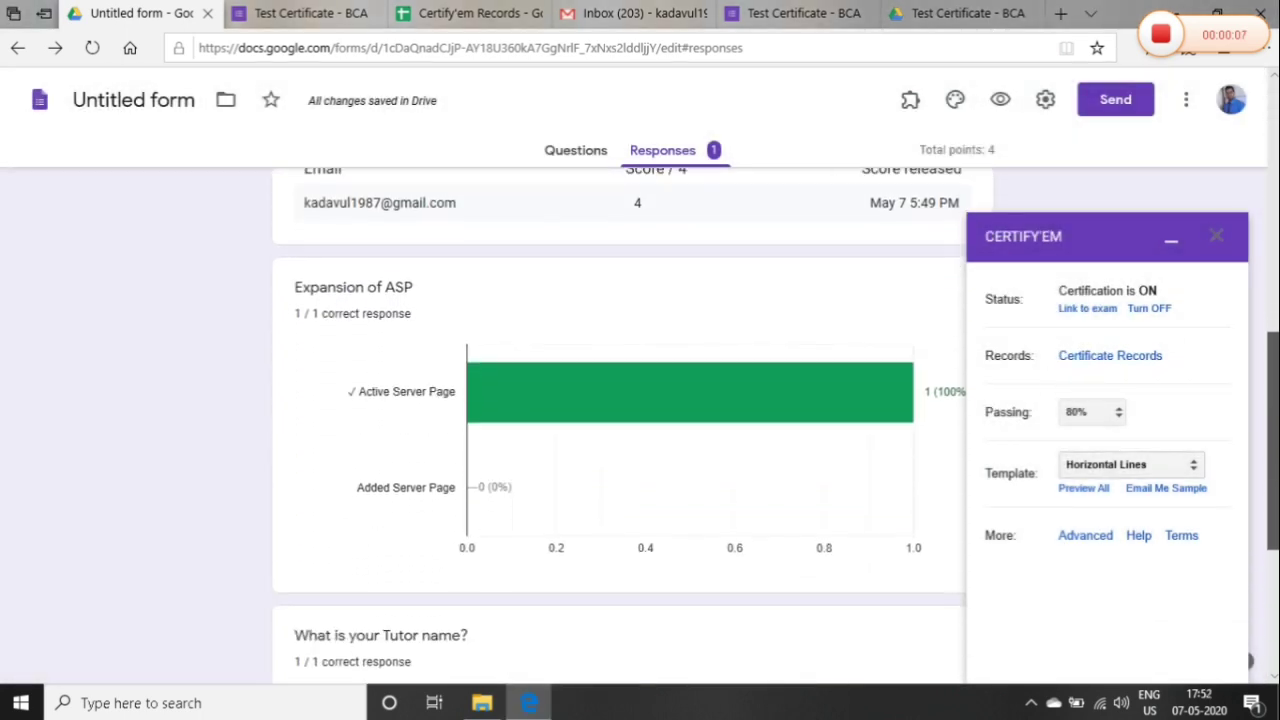
{"action": "scroll", "coordinate": [1274, 397], "scroll_direction": "up", "scroll_amount": 1}
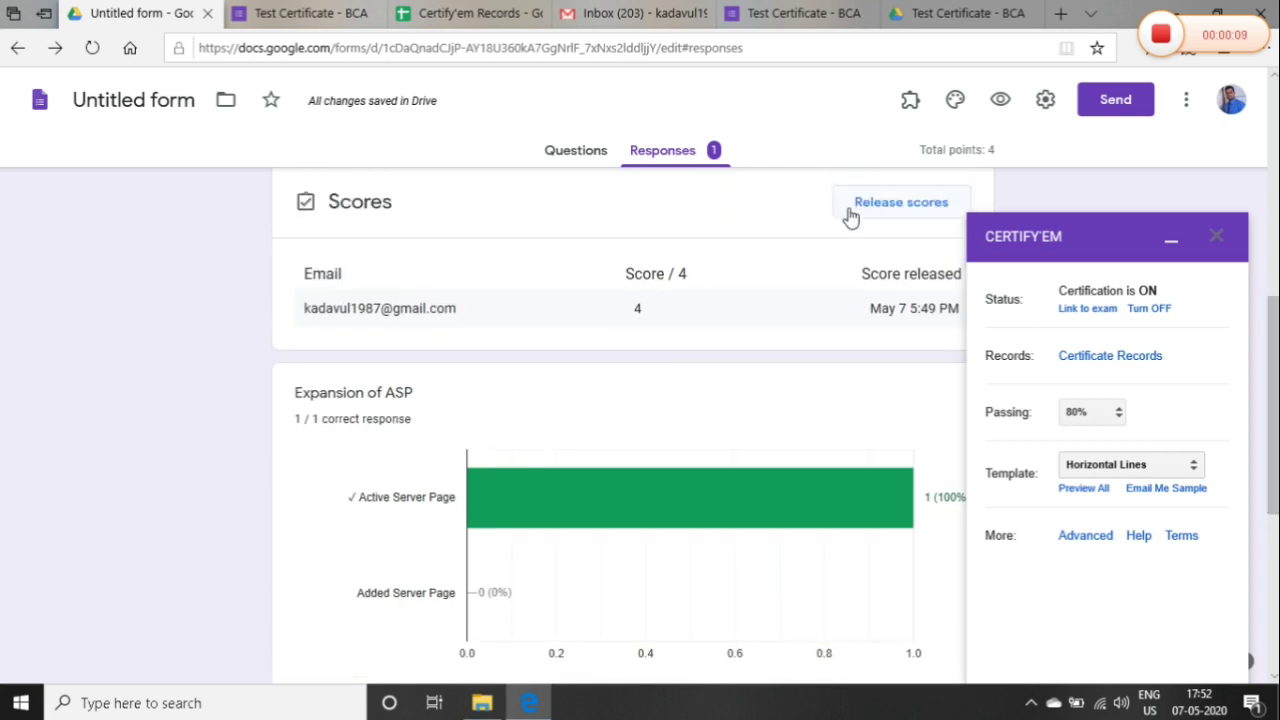
{"action": "left_click", "coordinate": [870, 206]}
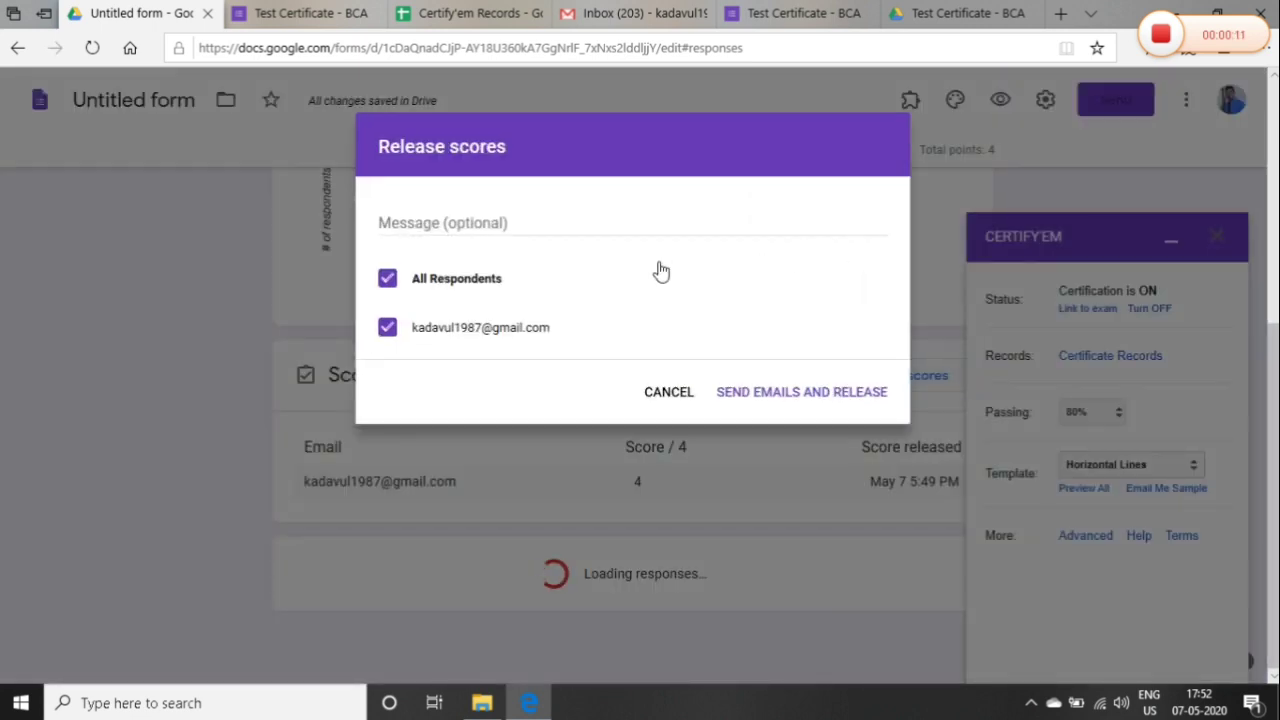
{"action": "left_click", "coordinate": [757, 393]}
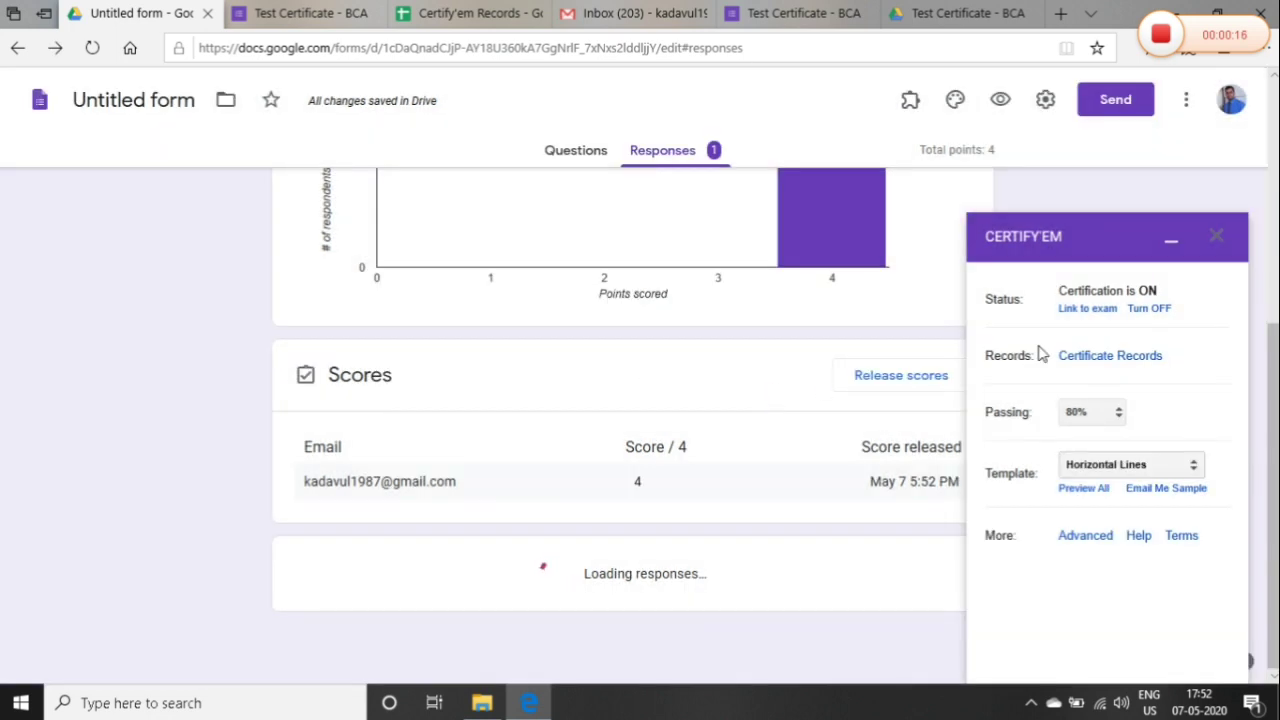
{"action": "scroll", "coordinate": [620, 420], "scroll_direction": "down", "scroll_amount": 3}
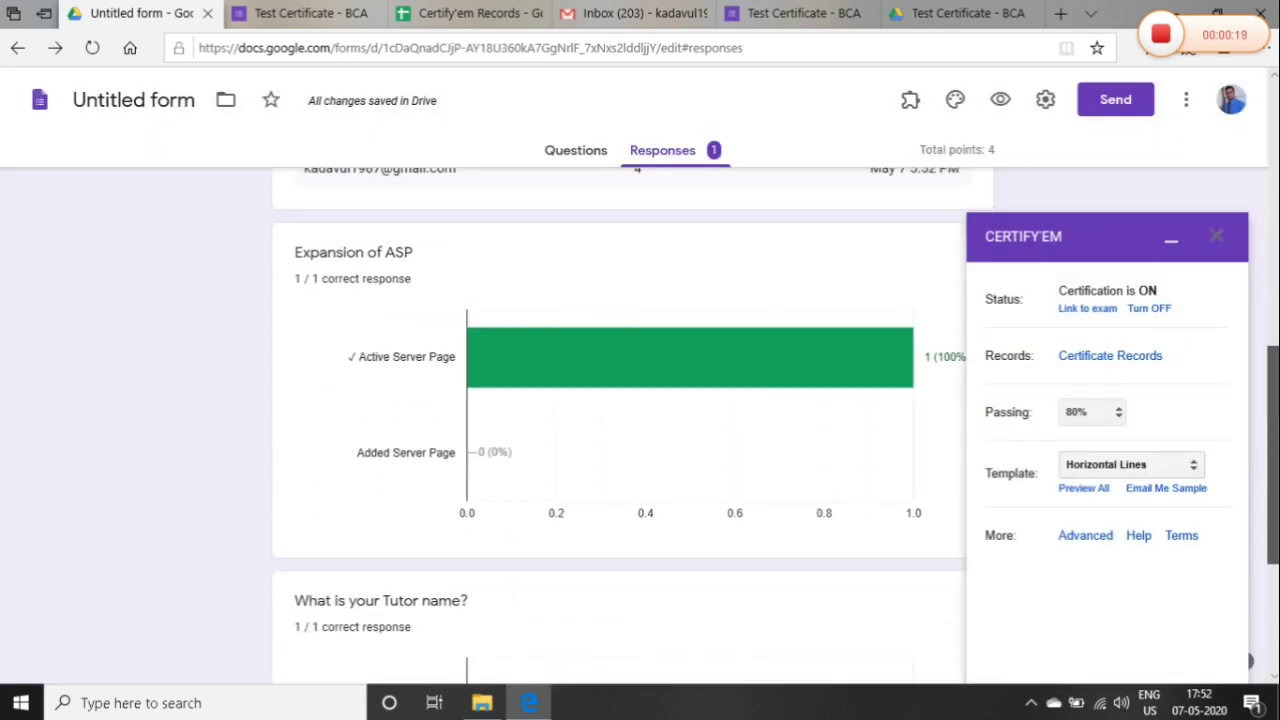
{"action": "scroll", "coordinate": [1263, 400], "scroll_direction": "down", "scroll_amount": 3}
{"action": "scroll", "coordinate": [1263, 200], "scroll_direction": "up", "scroll_amount": 15}
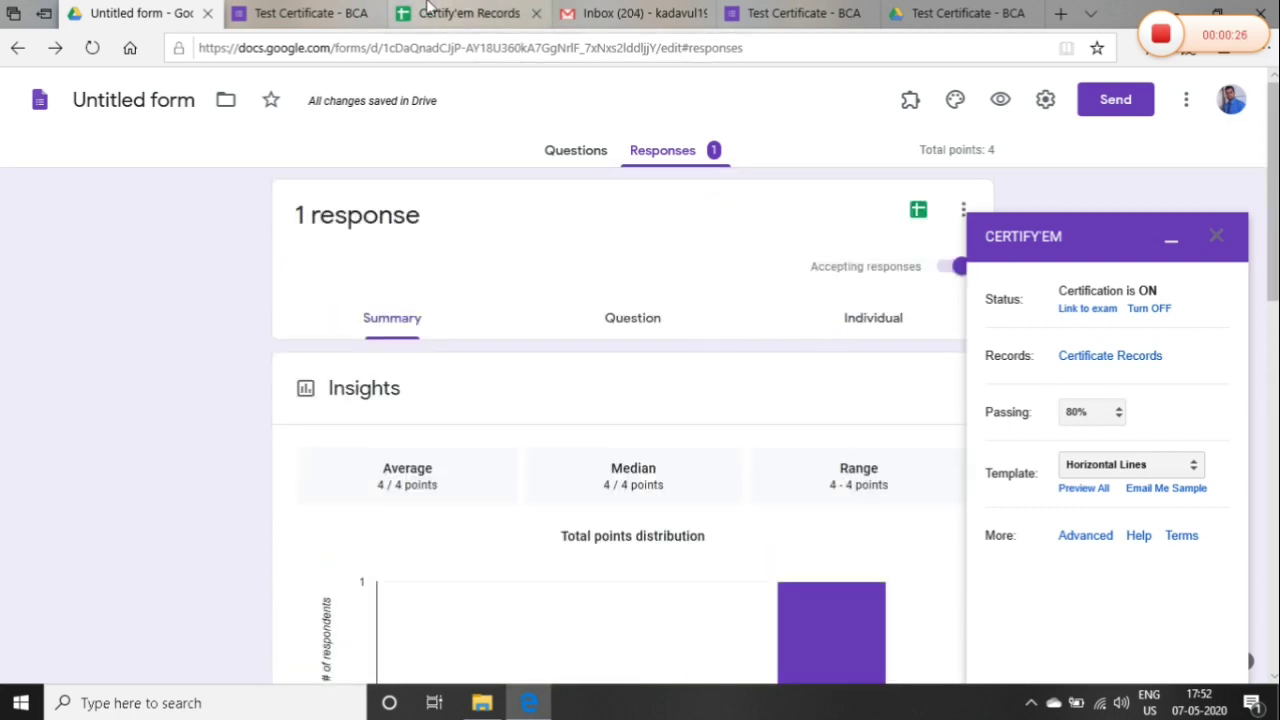
Check Gmail's Promotions and Social categories, then return to Primary
{"action": "left_click", "coordinate": [613, 10]}
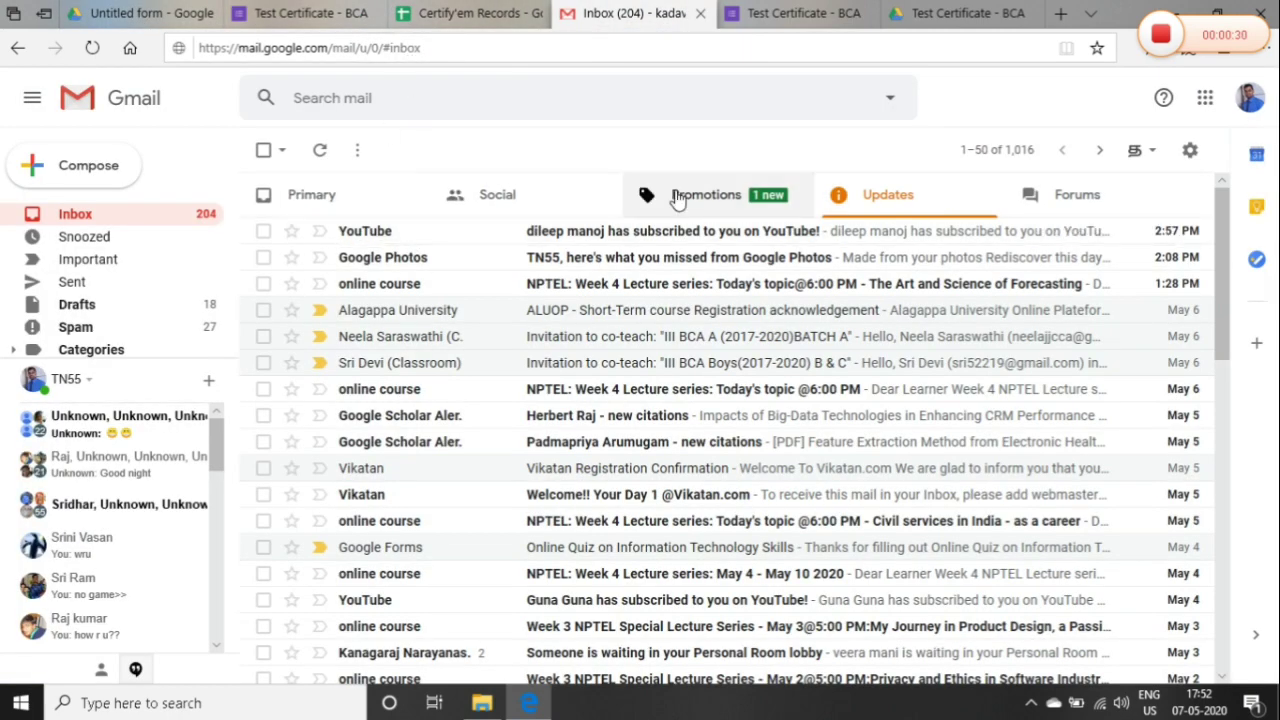
{"action": "left_click", "coordinate": [677, 198]}
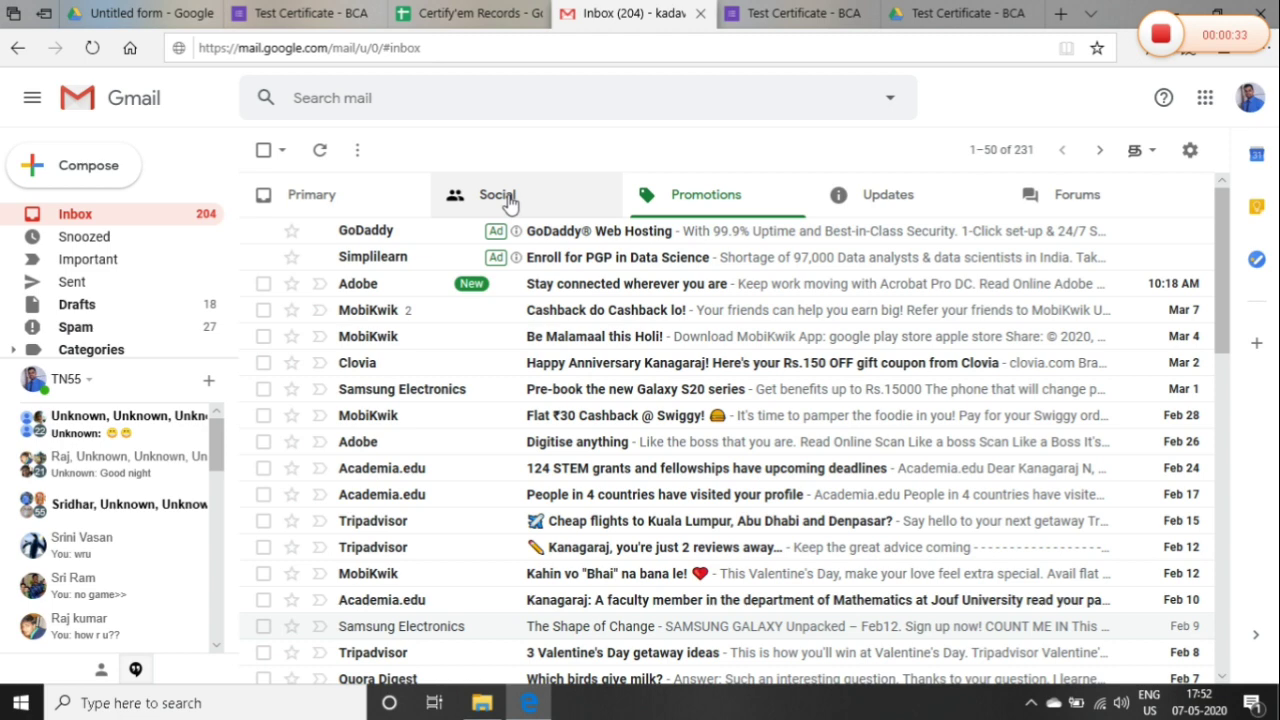
{"action": "left_click", "coordinate": [506, 200]}
{"action": "left_click", "coordinate": [348, 193]}
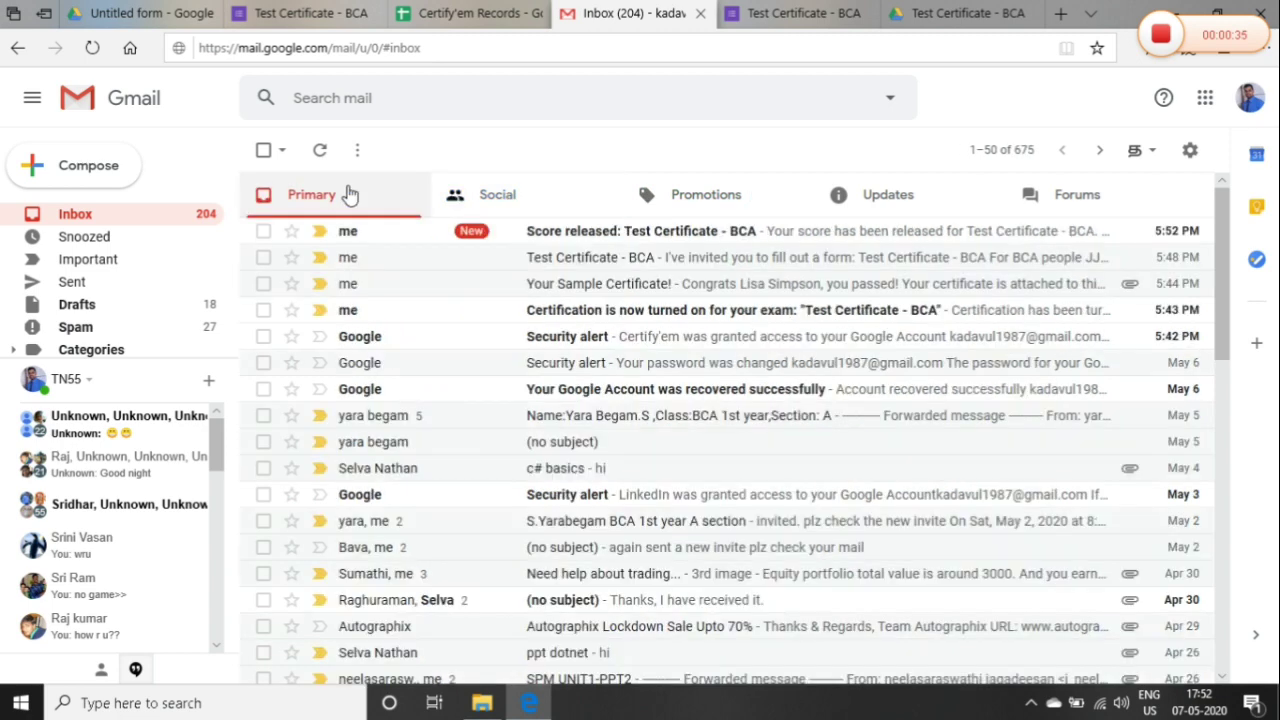
Open the Score released email and view the graded quiz showing 4/4 points
{"action": "left_click", "coordinate": [583, 240]}
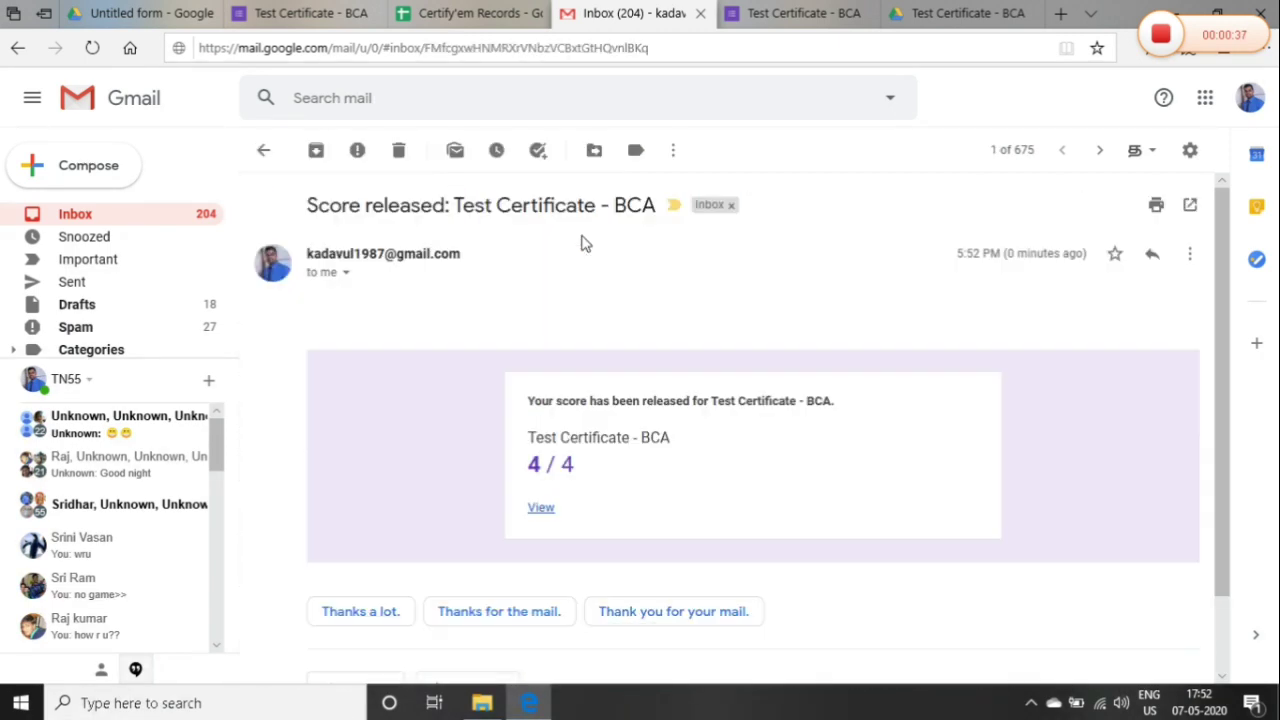
{"action": "left_click", "coordinate": [541, 509]}
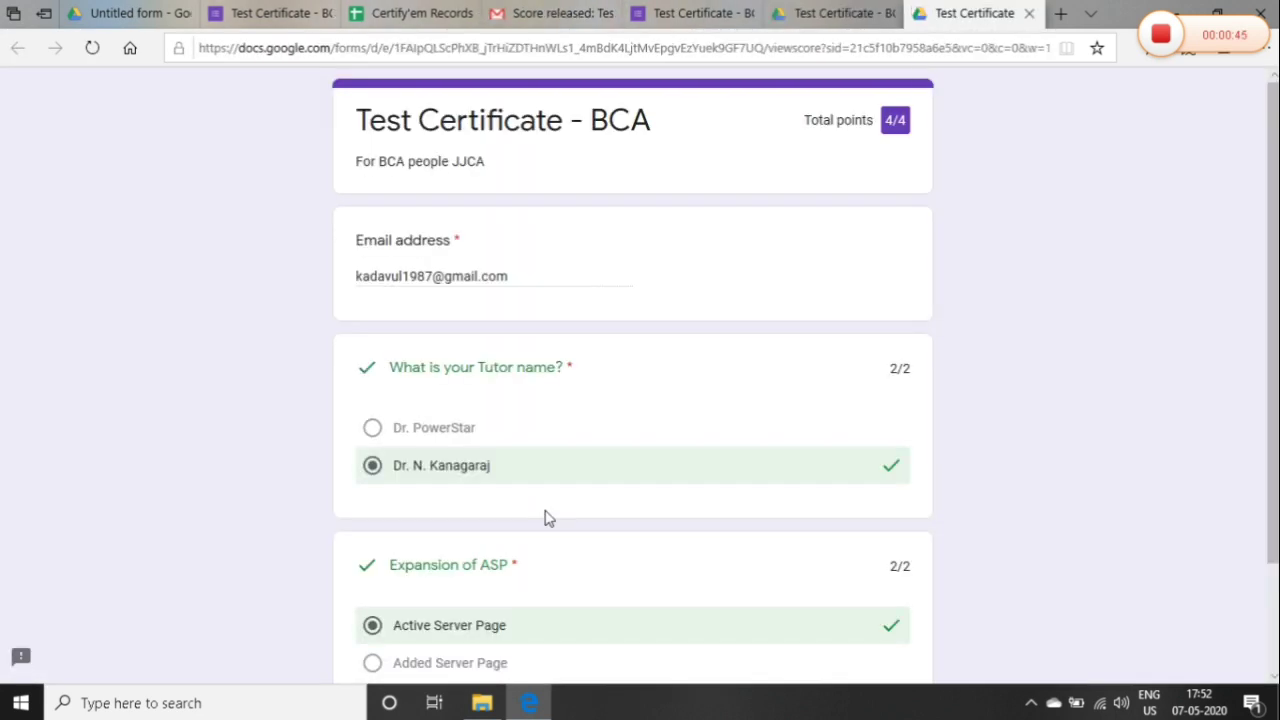
{"action": "scroll", "coordinate": [1272, 300], "scroll_direction": "down", "scroll_amount": 3}
{"action": "scroll", "coordinate": [1272, 300], "scroll_direction": "up", "scroll_amount": 3}
Open the 'Your certificate is here' email and preview its 21 KB certificate PDF
{"action": "left_click", "coordinate": [1160, 35]}
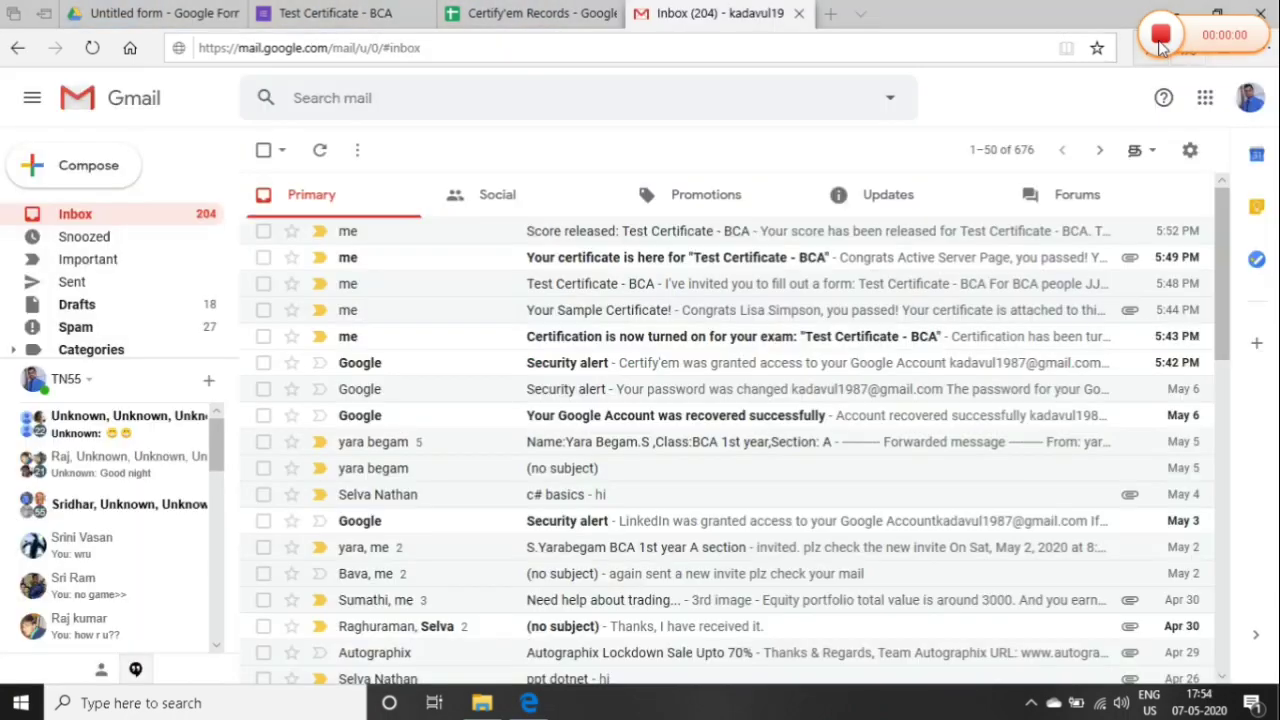
{"action": "left_click", "coordinate": [785, 268]}
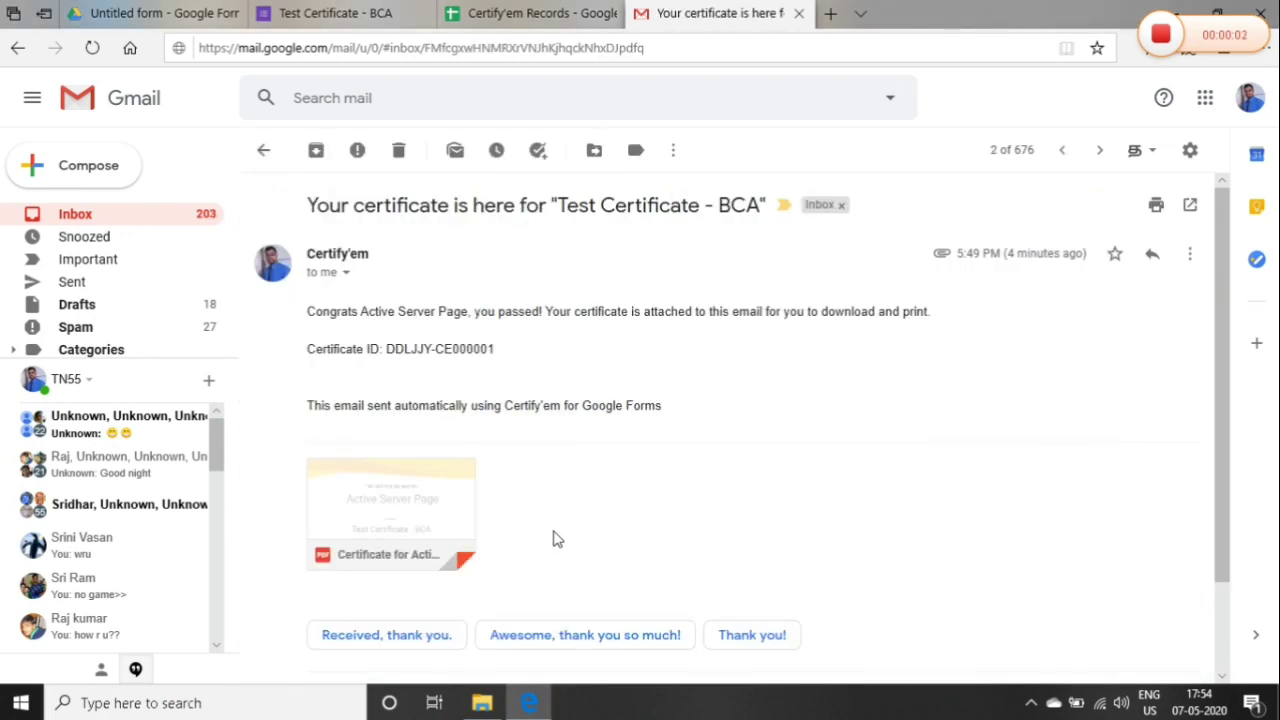
{"action": "left_click", "coordinate": [418, 511]}
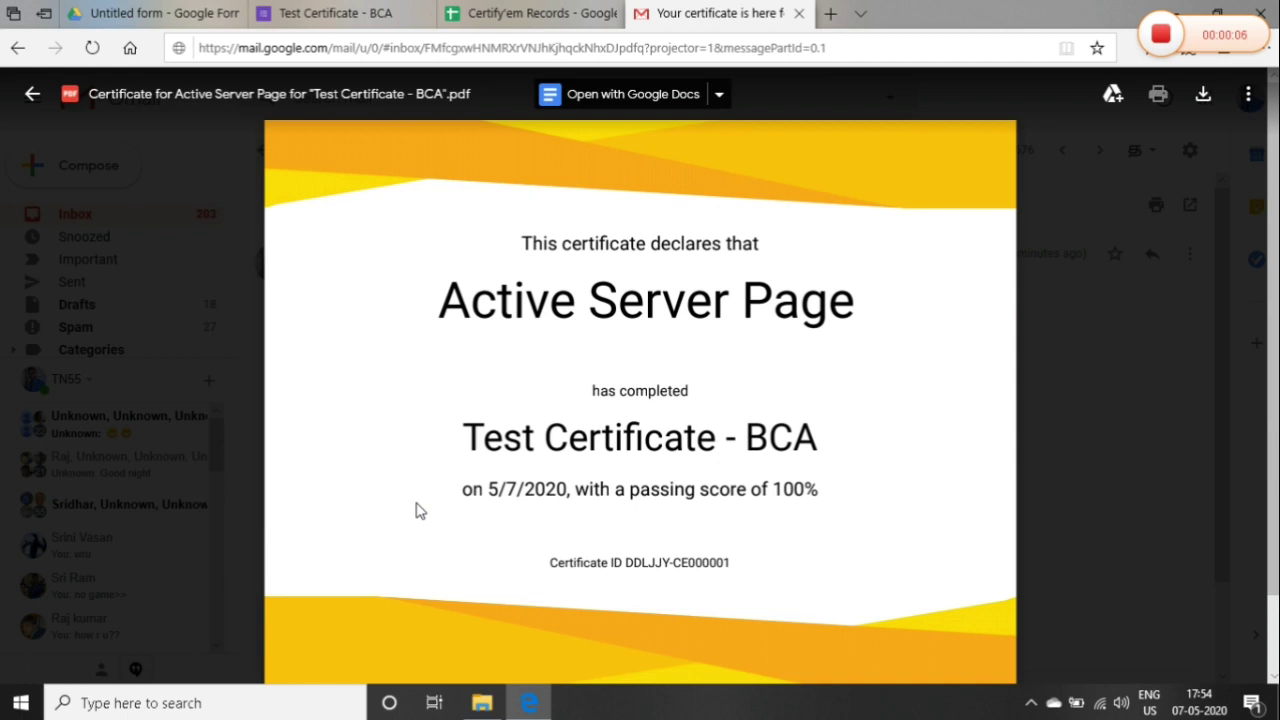